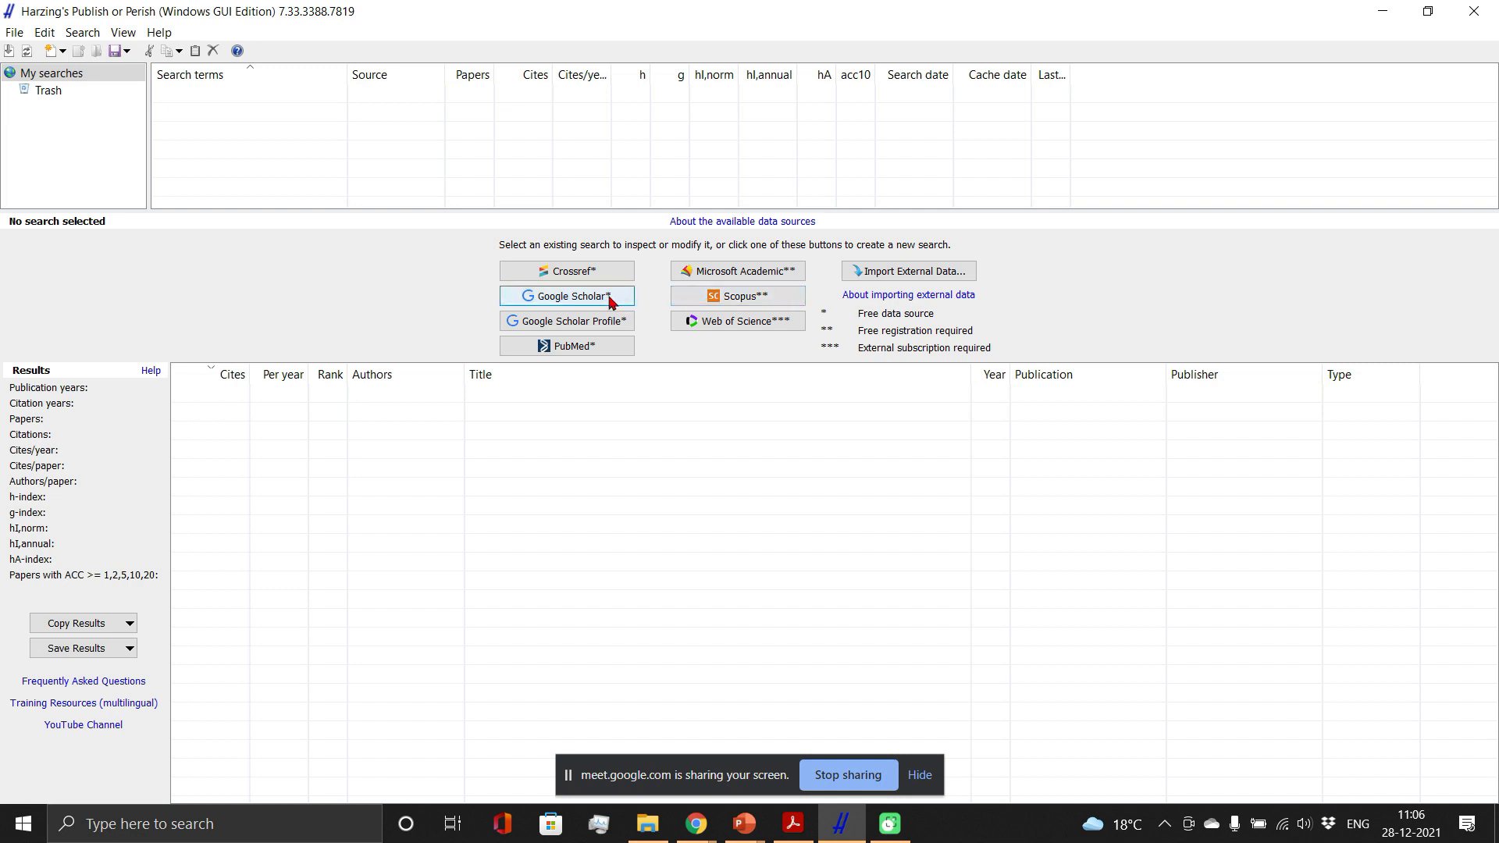
# Switch to the PowerPoint presentation to review the search operators slide, and return to Publish or Perish.
pyautogui.click(746, 824)
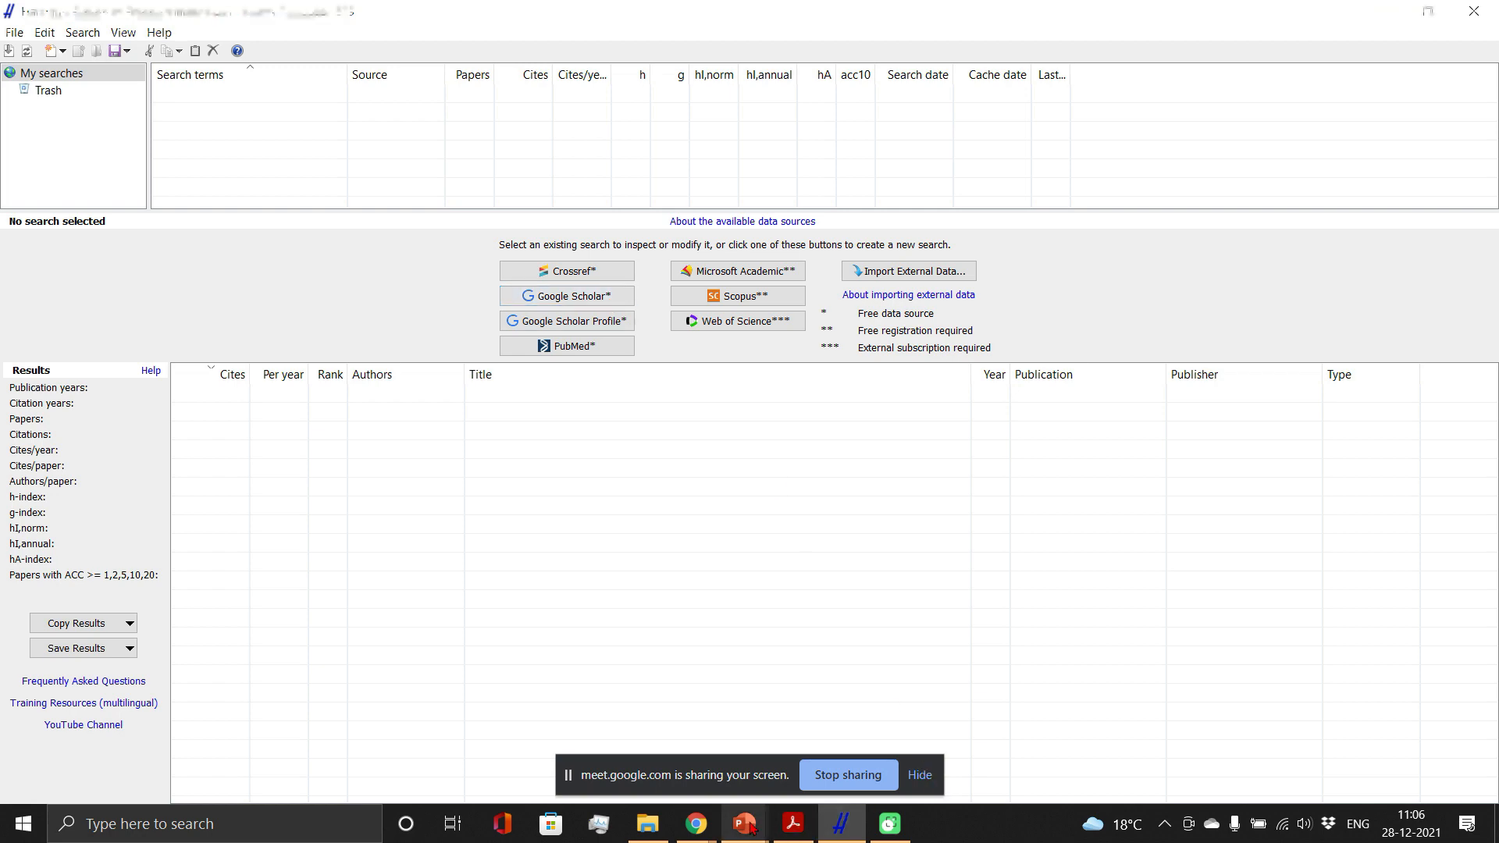
pyautogui.click(685, 725)
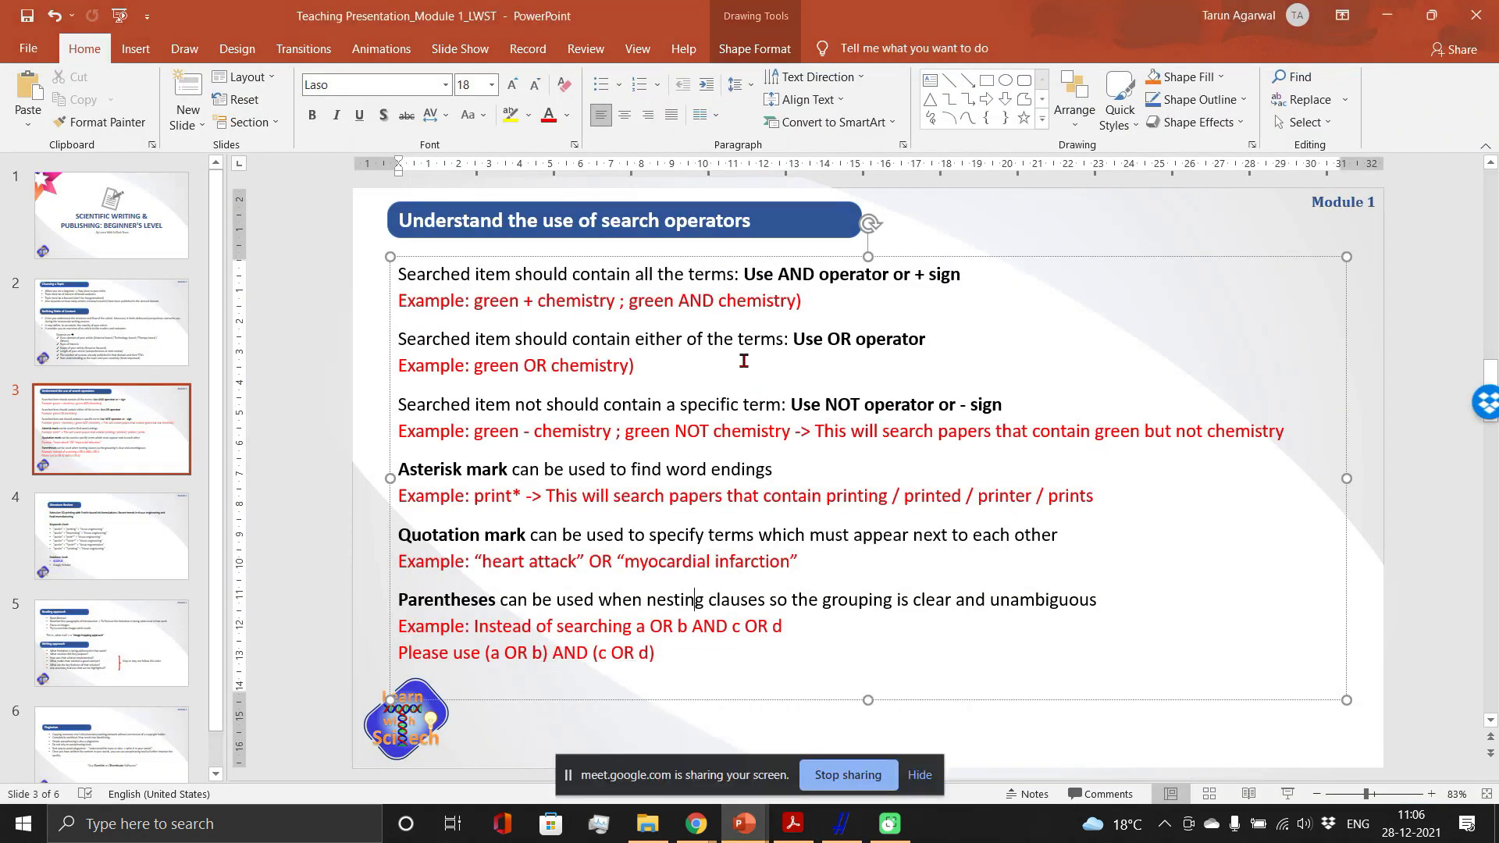
pyautogui.click(840, 823)
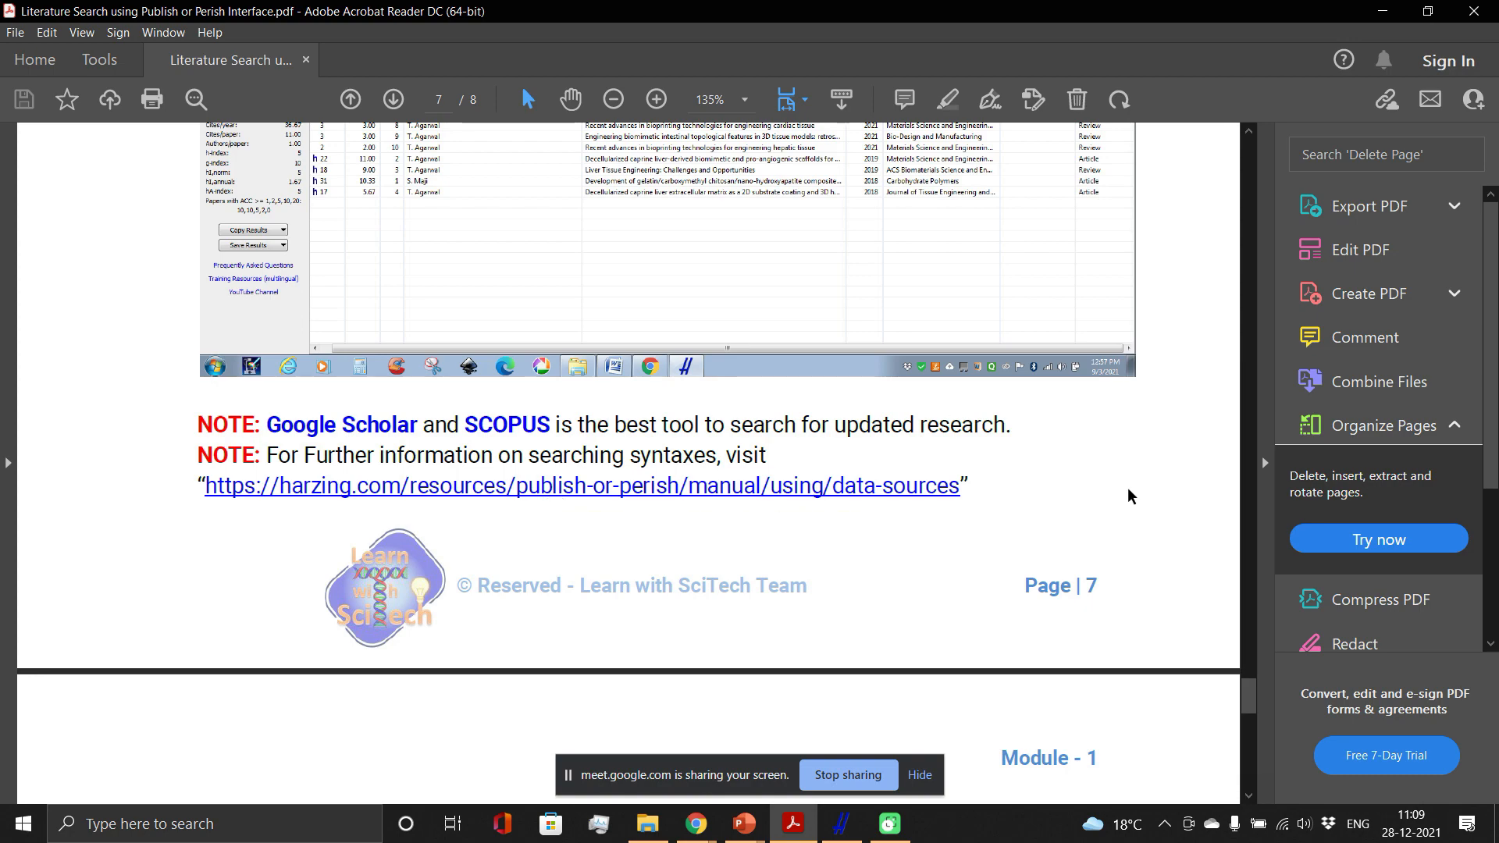
# Read the PDF guide's instructions for saving search results as a basic or extended search report.
pyautogui.scroll(-5, 1249, 718)
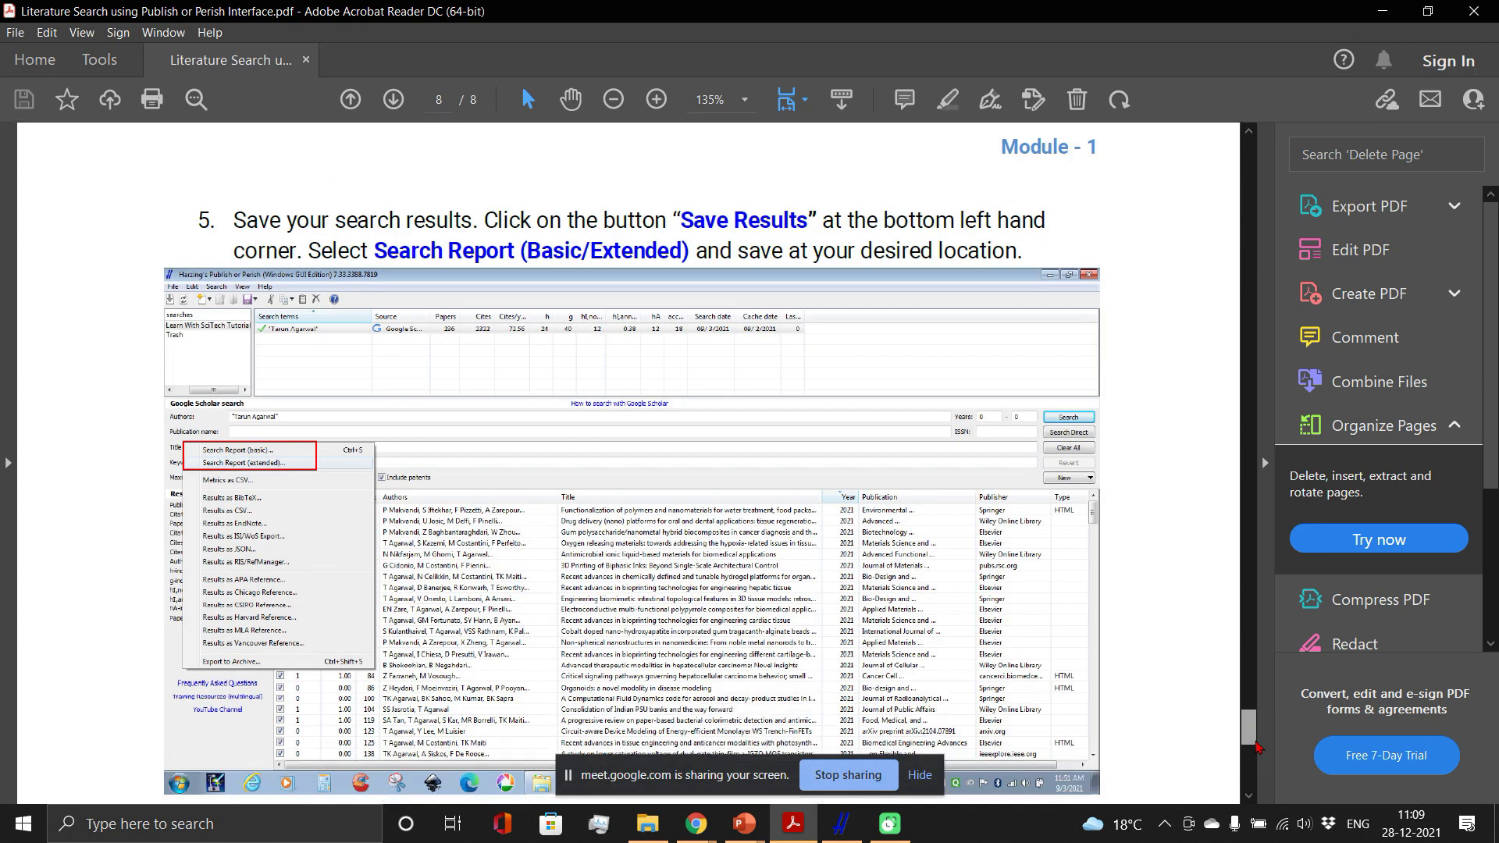
pyautogui.scroll(-10, 1257, 747)
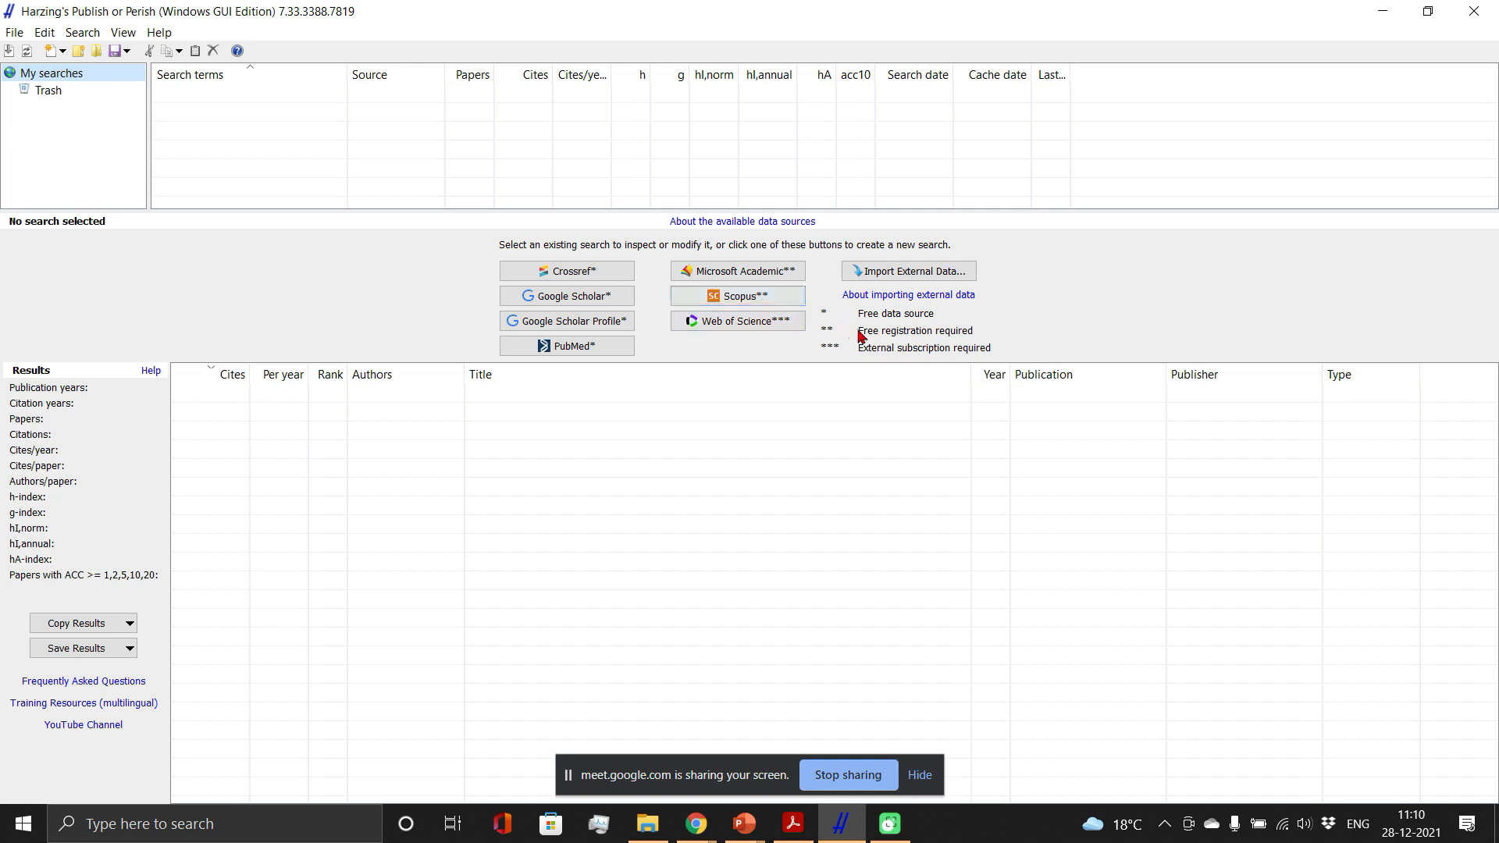
# Switch to the PDF guide in Acrobat Reader and read through the Scopus section on obtaining and entering an API key.
pyautogui.hotkey('alt', 'Tab')
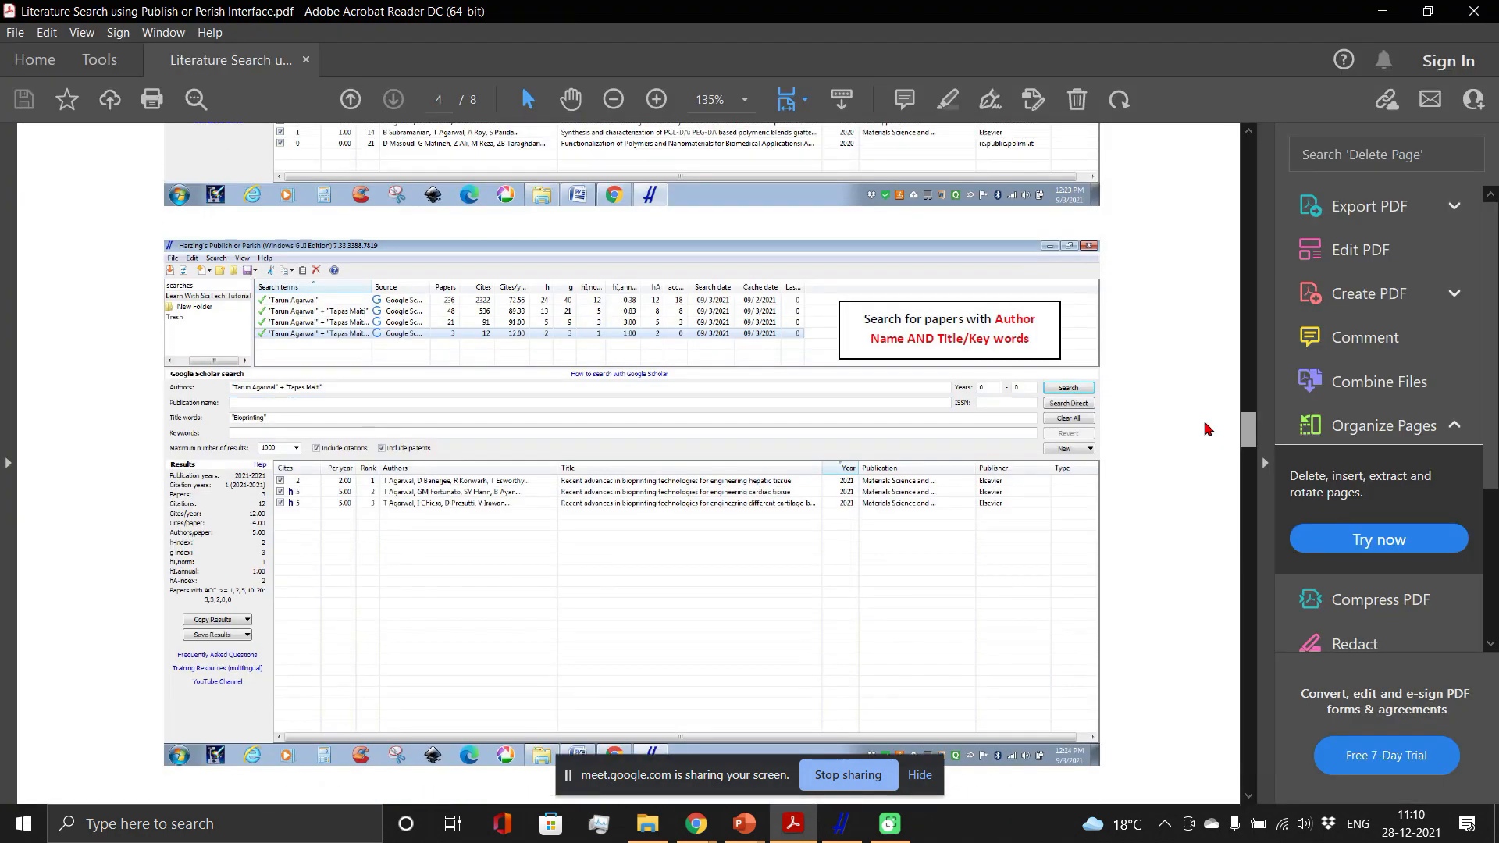
pyautogui.scroll(-10, 1208, 429)
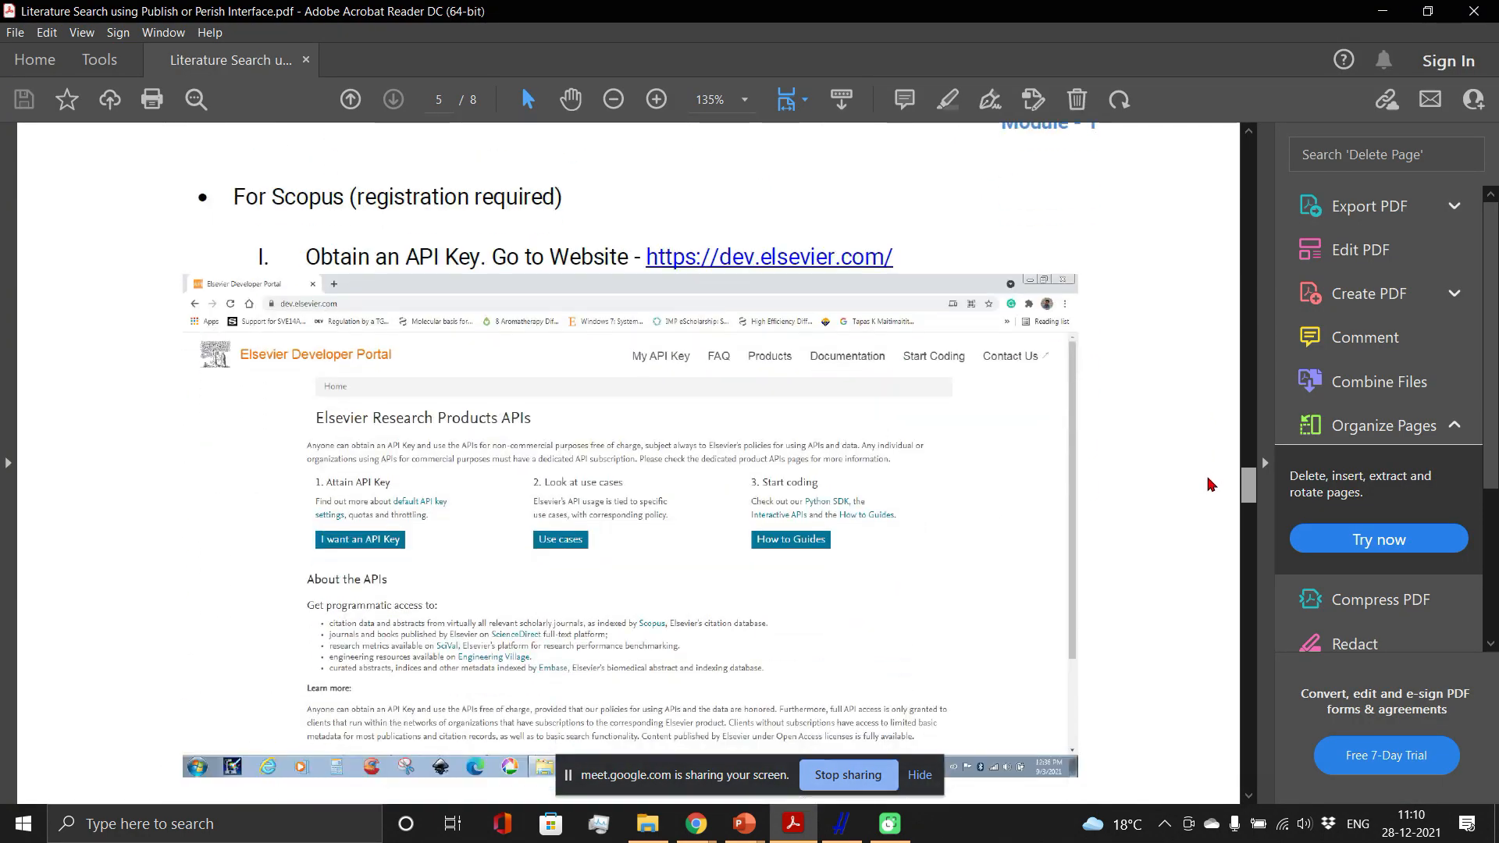
pyautogui.scroll(1, 1210, 486)
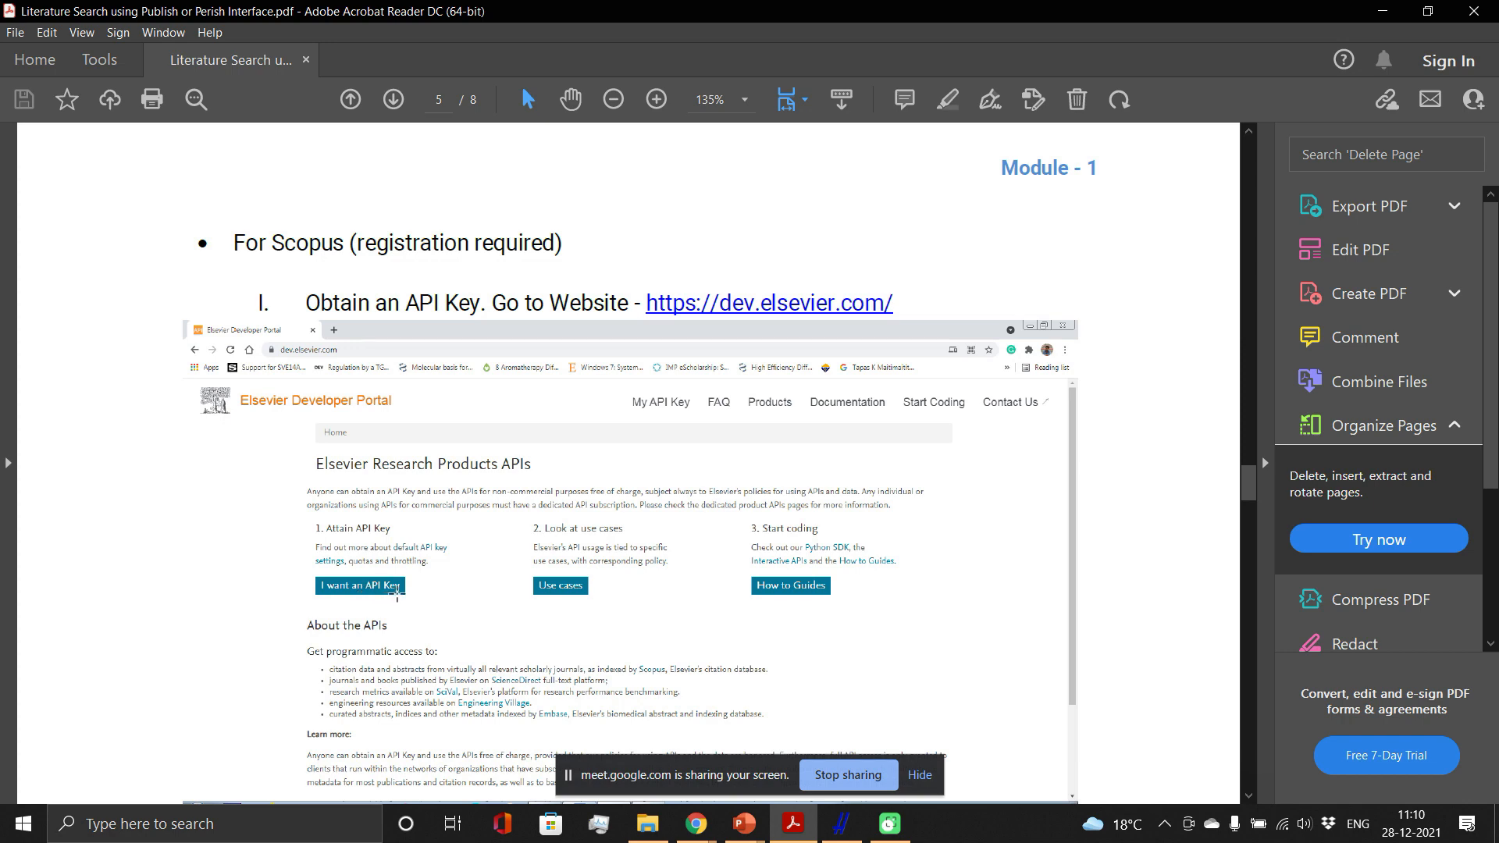
pyautogui.moveTo(1249, 481); pyautogui.dragTo(1255, 517)
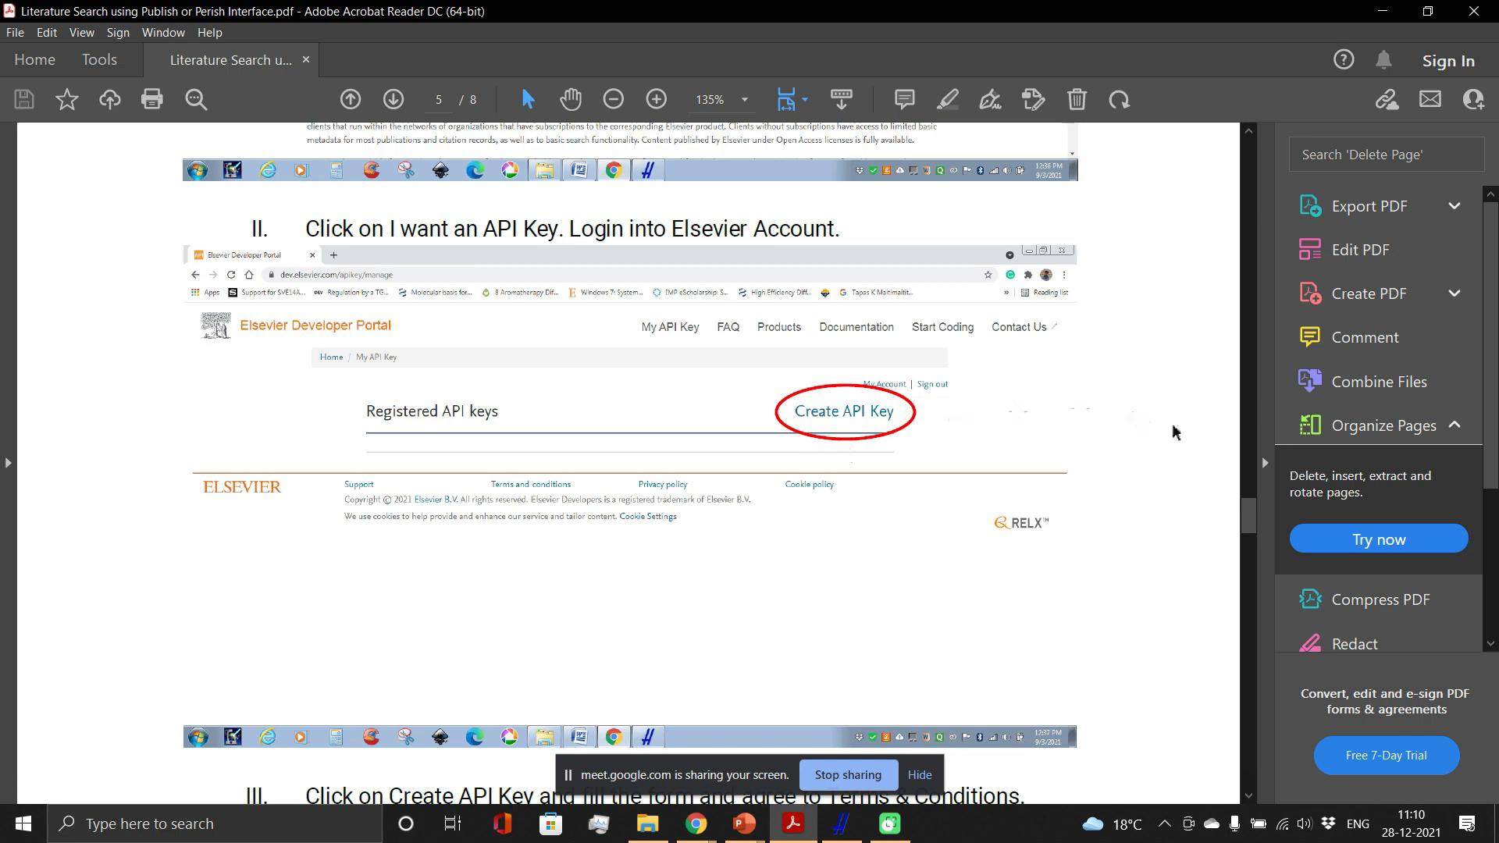
pyautogui.moveTo(1249, 516); pyautogui.dragTo(1249, 570)
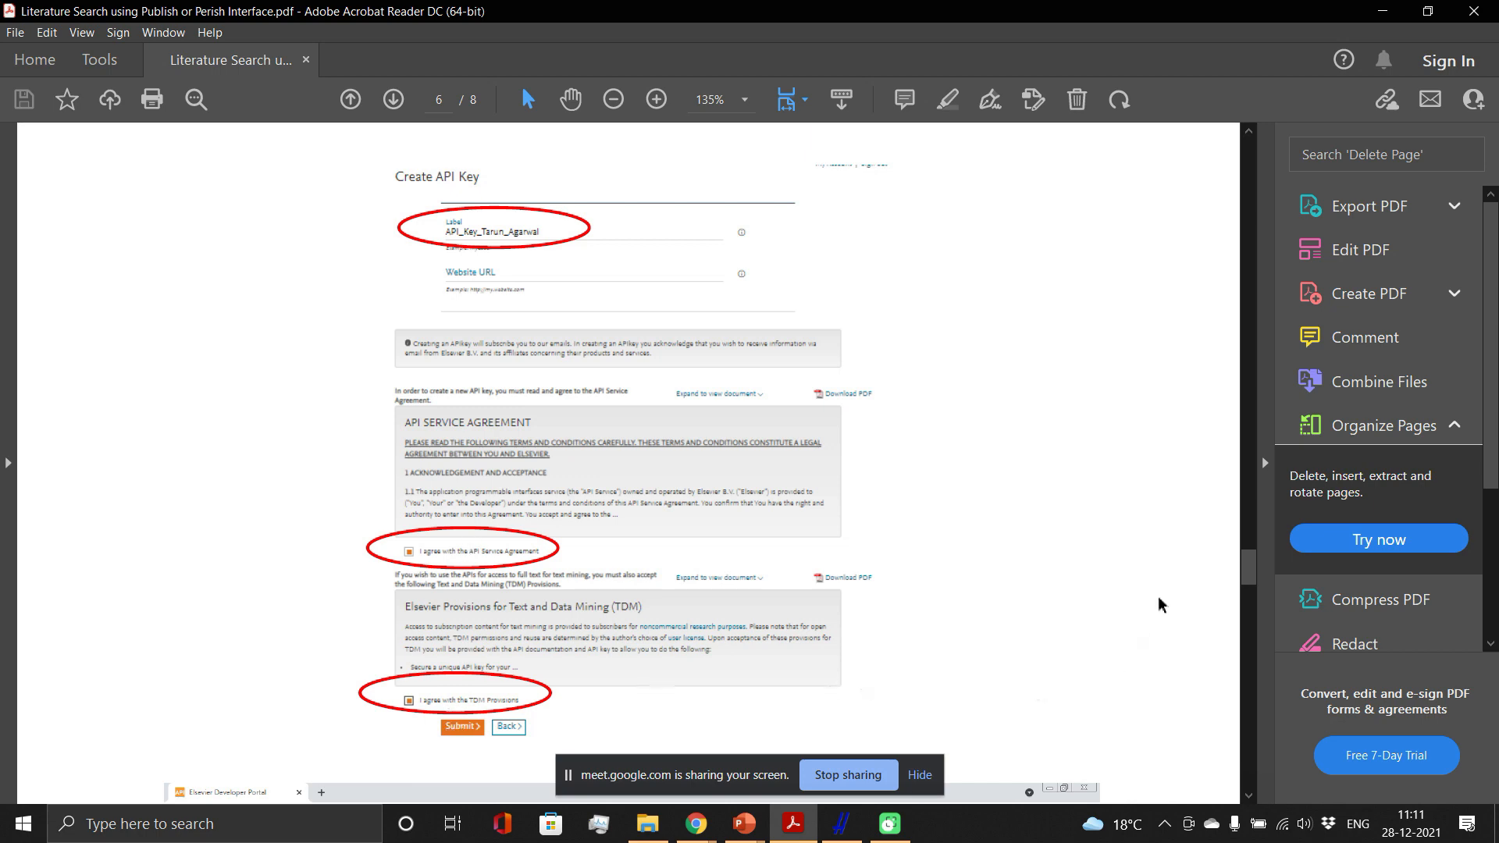
pyautogui.moveTo(1249, 570); pyautogui.dragTo(1254, 605)
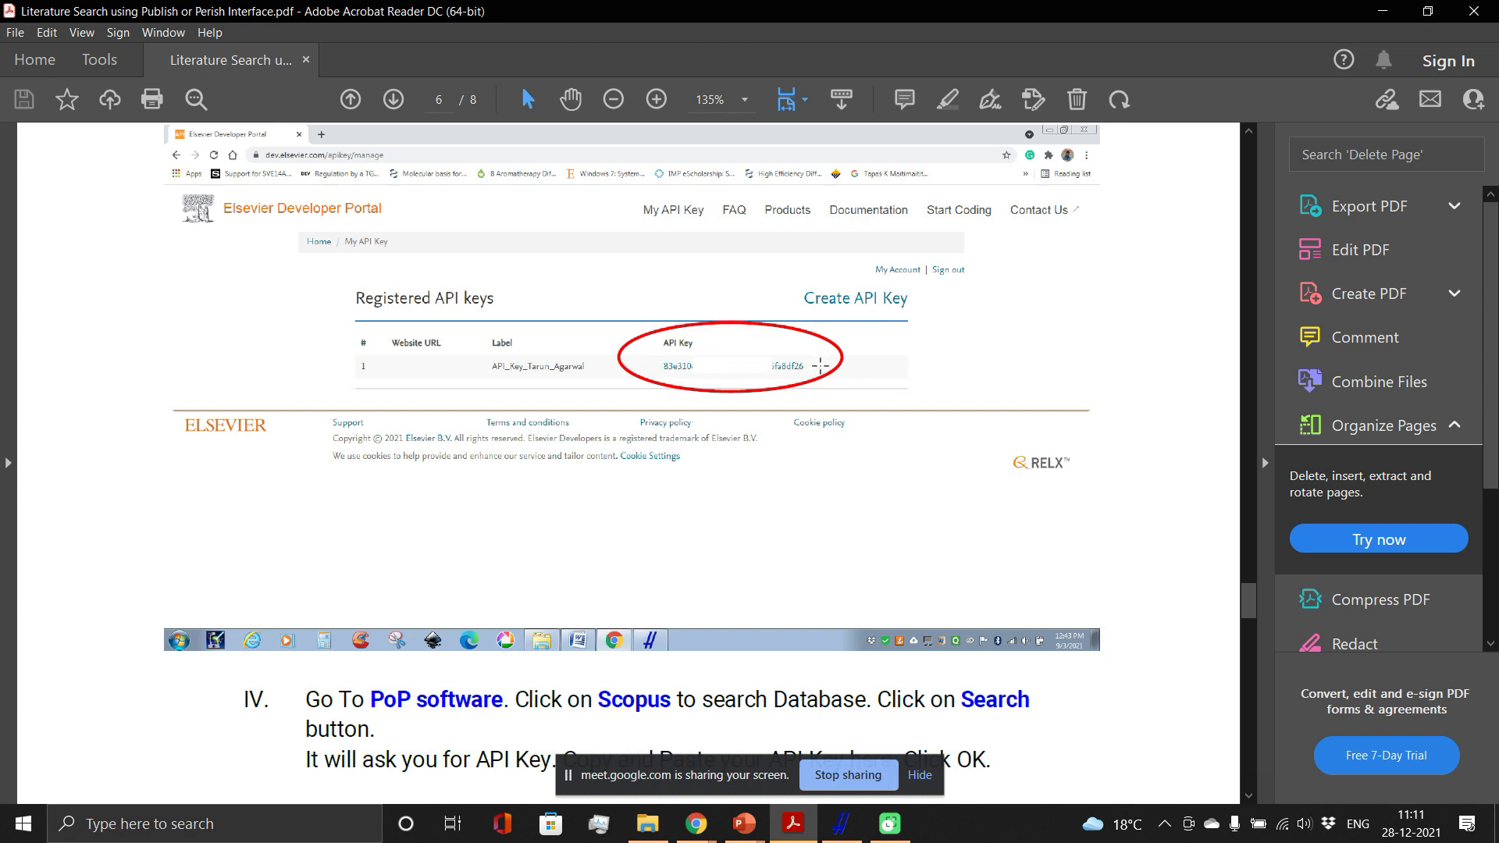
pyautogui.moveTo(1249, 601); pyautogui.dragTo(1250, 650)
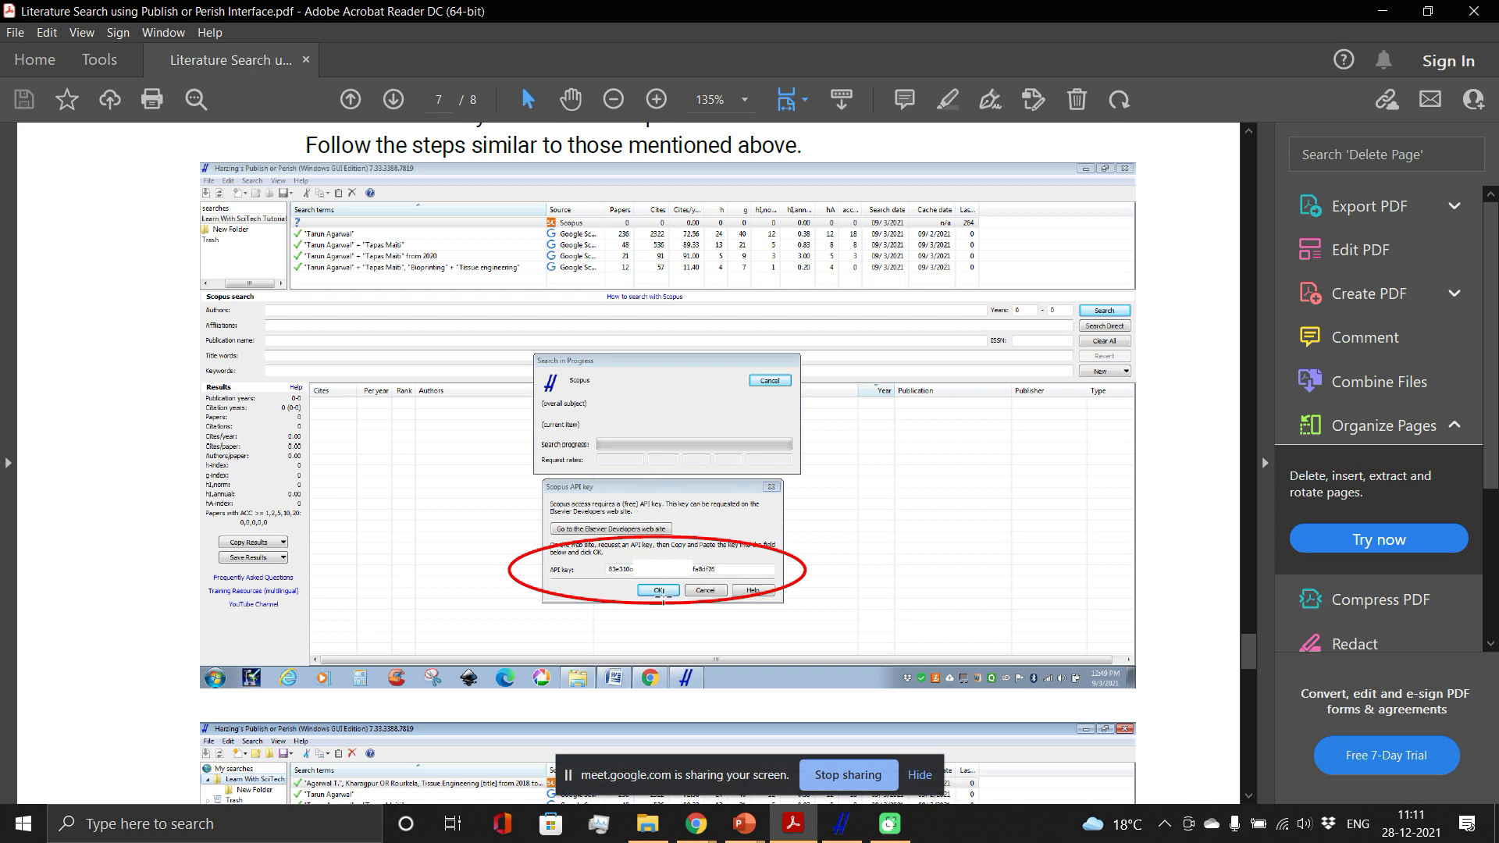
pyautogui.scroll(-7, 657, 590)
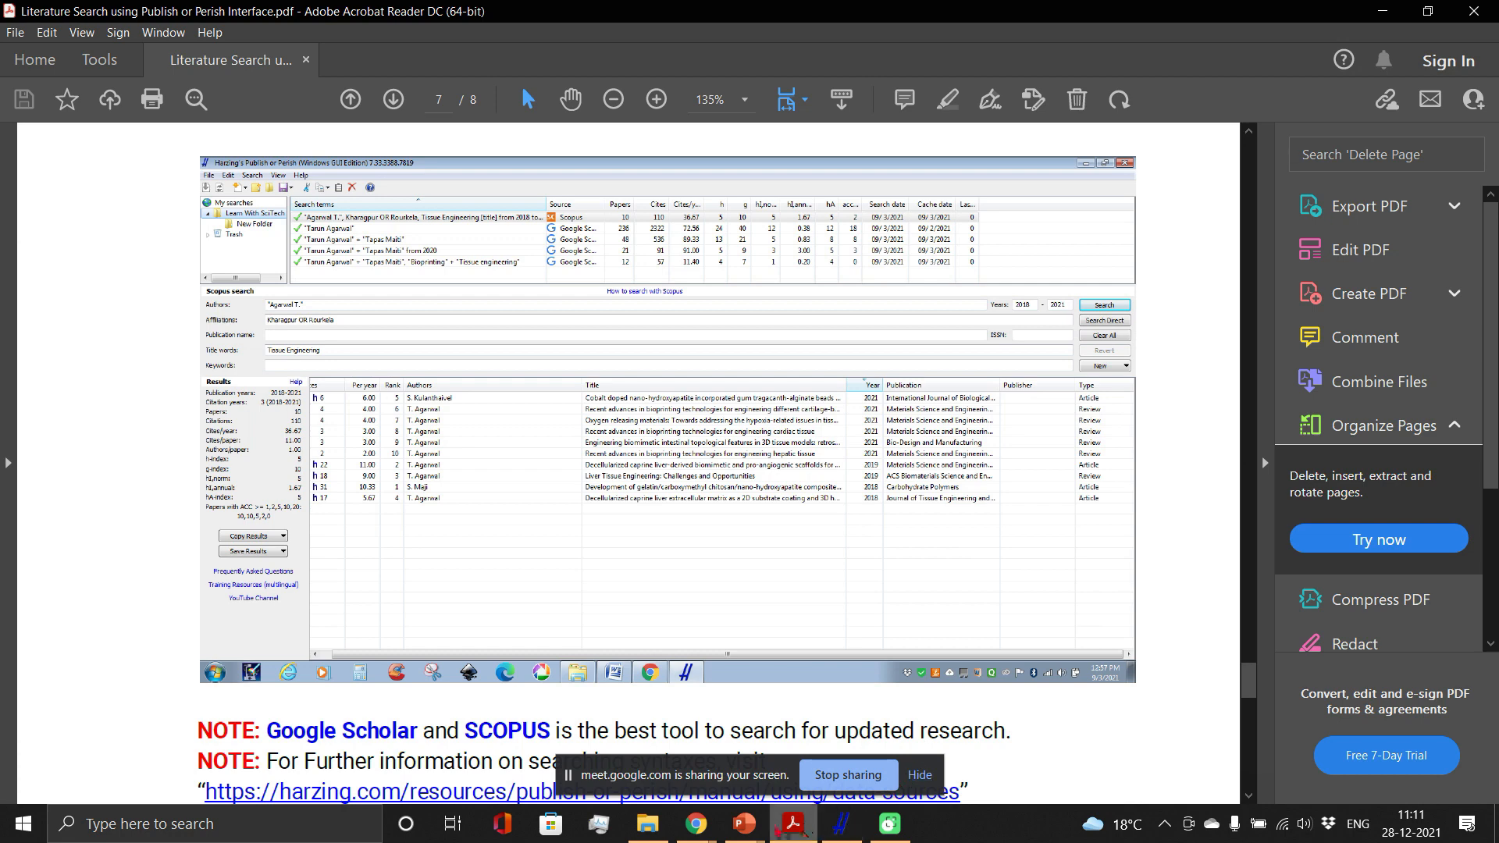
# Switch to Publish or Perish and create a new Scopus search.
pyautogui.click(855, 826)
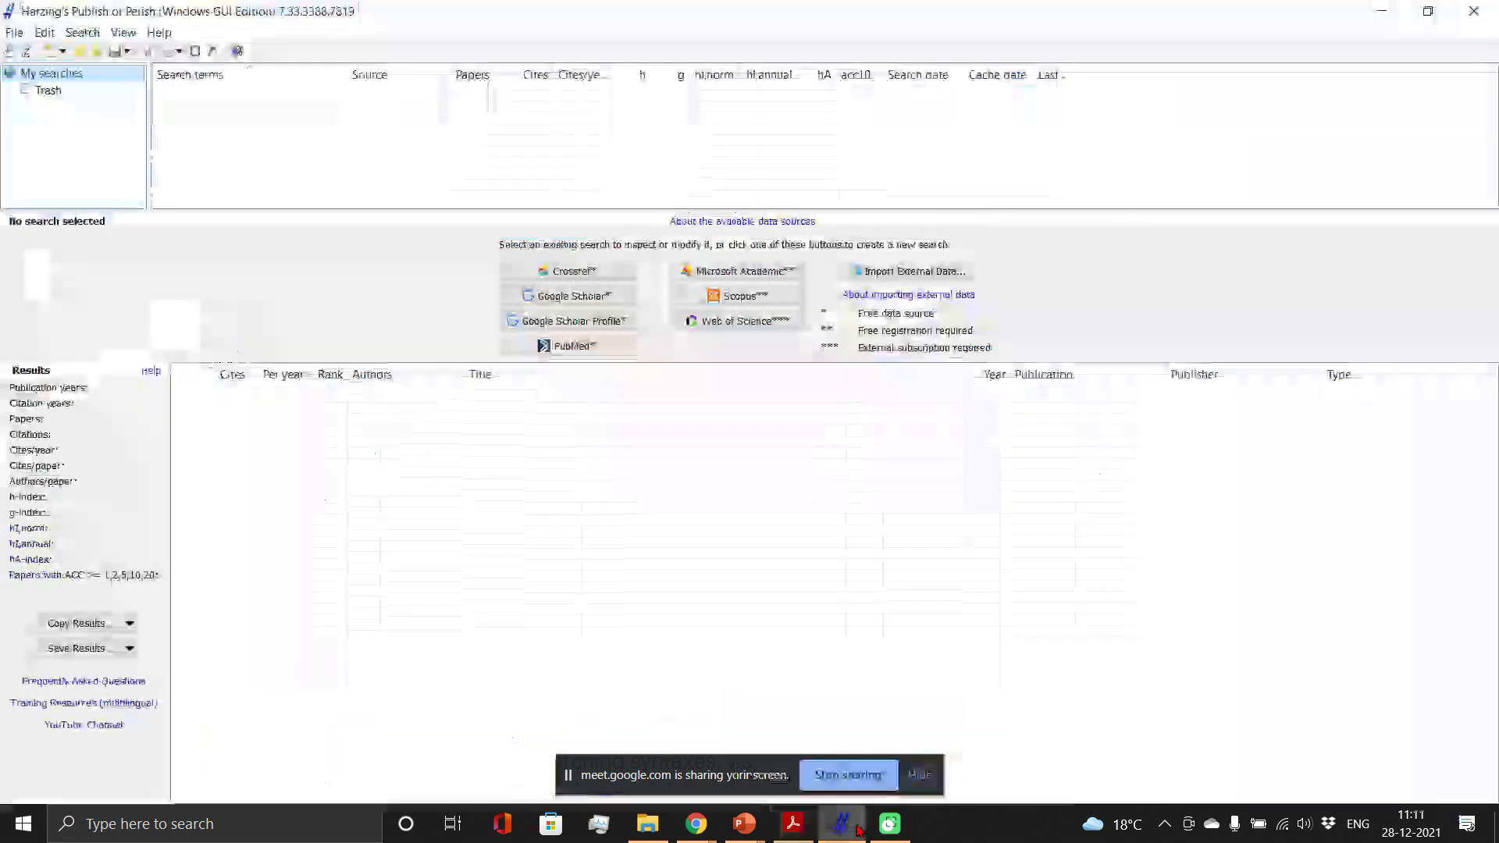
pyautogui.click(746, 302)
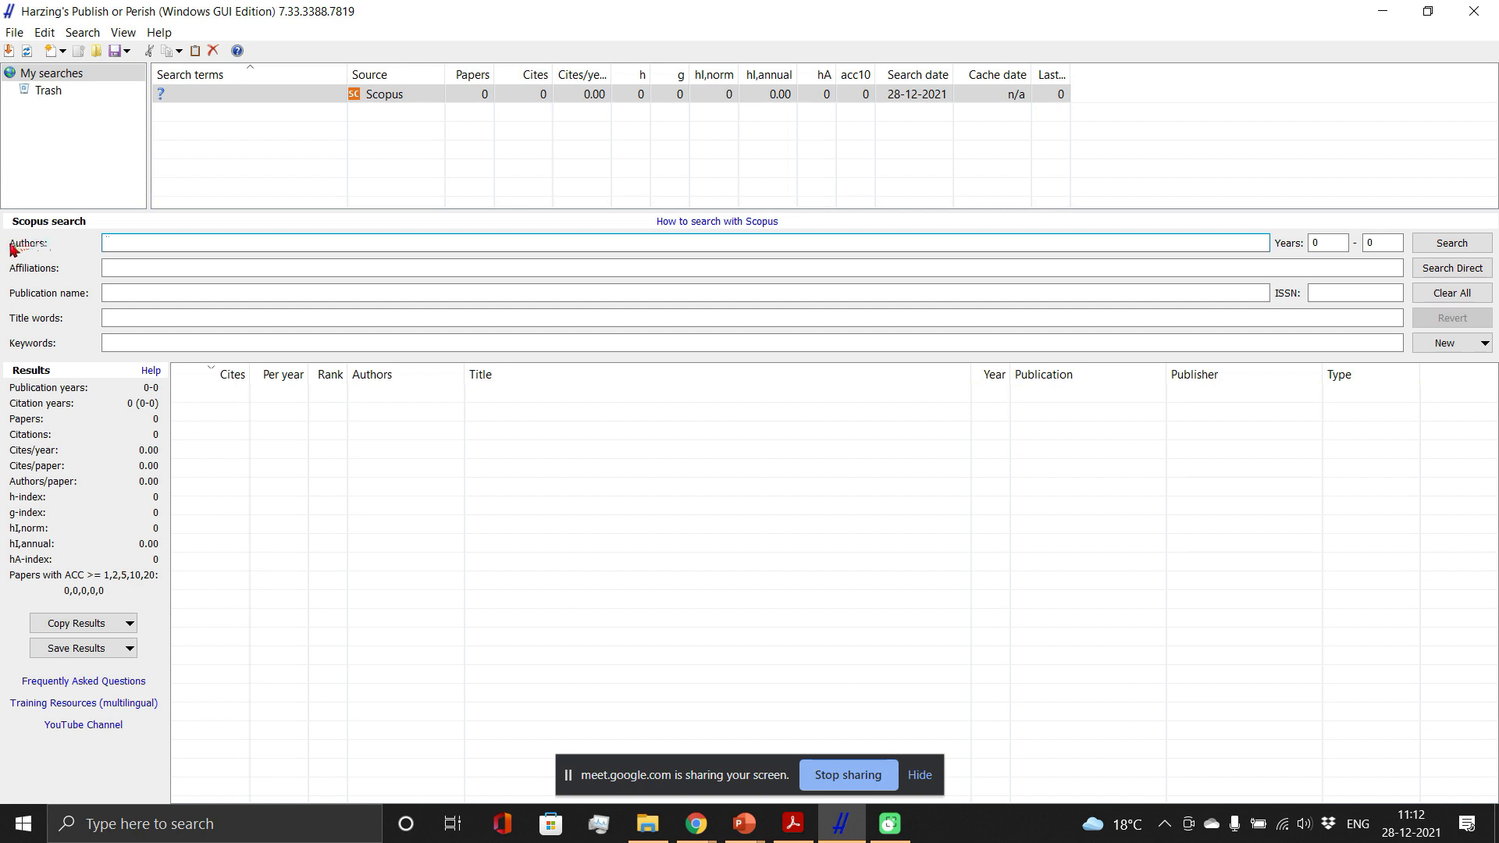
# Examine the Scopus search fields for affiliations, publication name, title words, keywords, year range and ISSN.
pyautogui.click(132, 265)
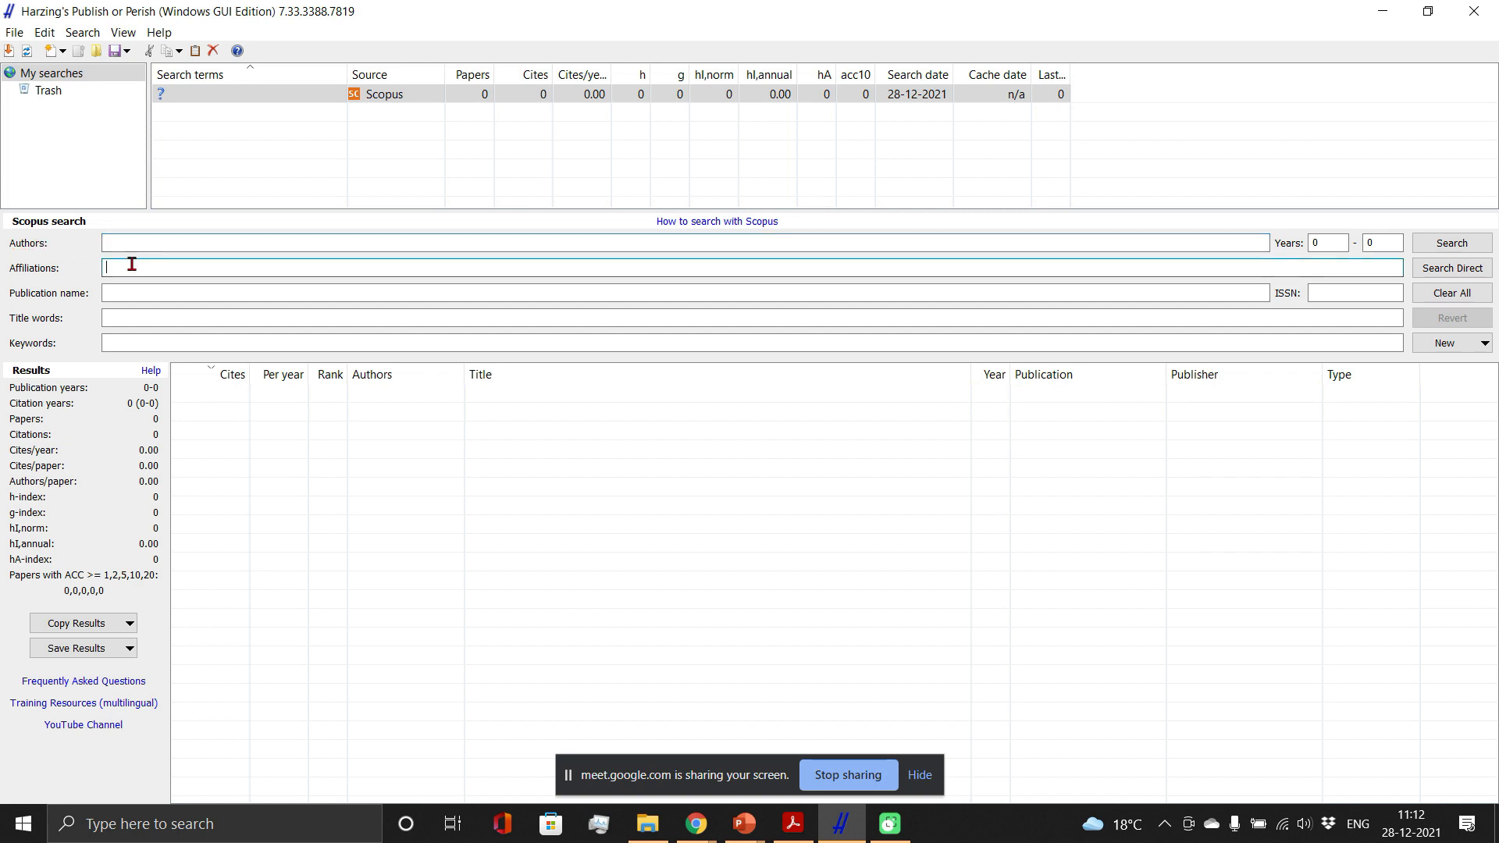
pyautogui.click(132, 295)
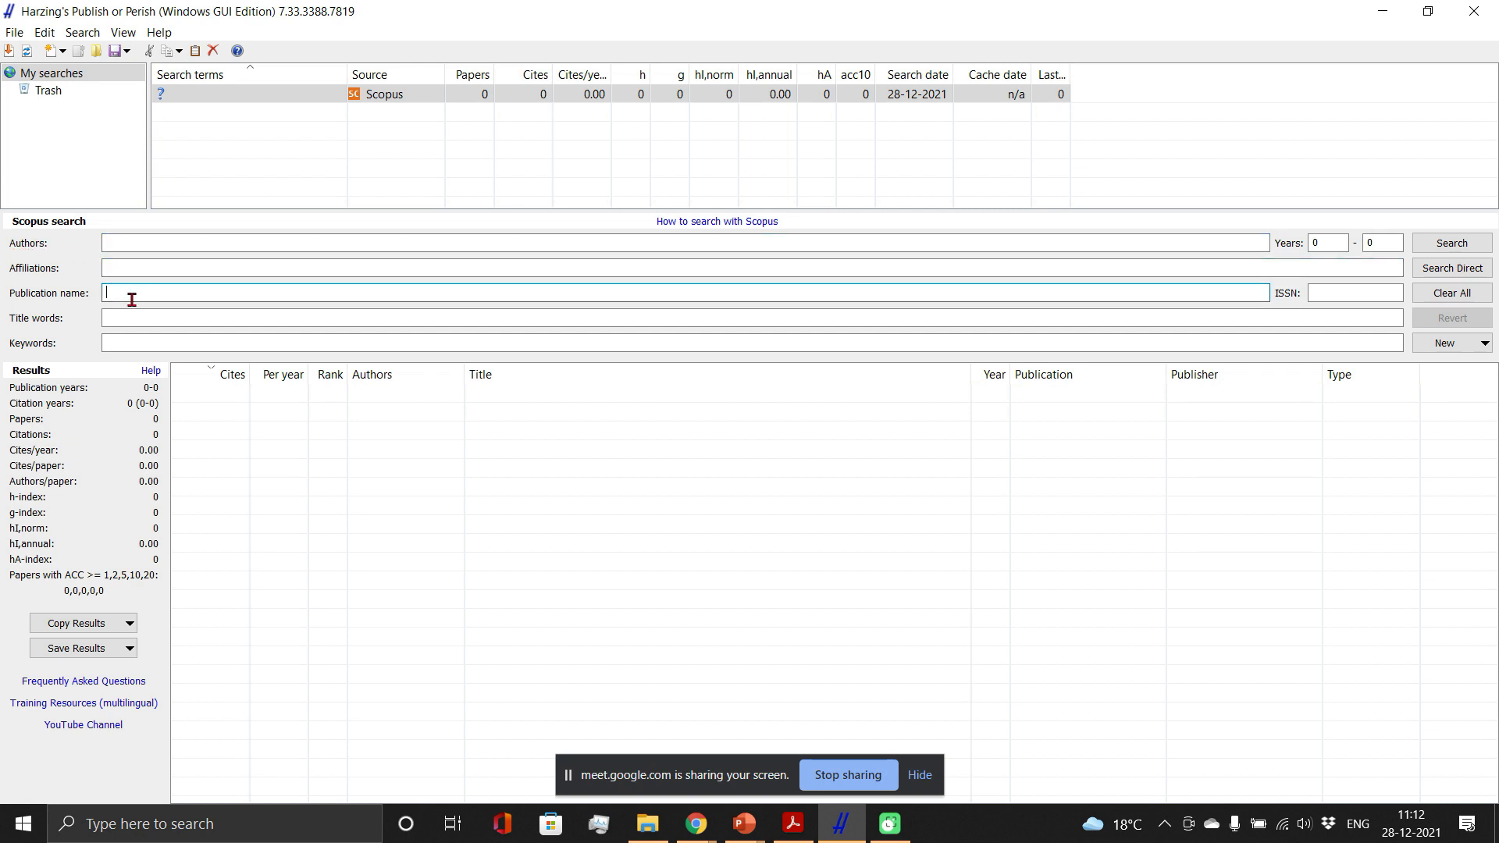
pyautogui.click(132, 324)
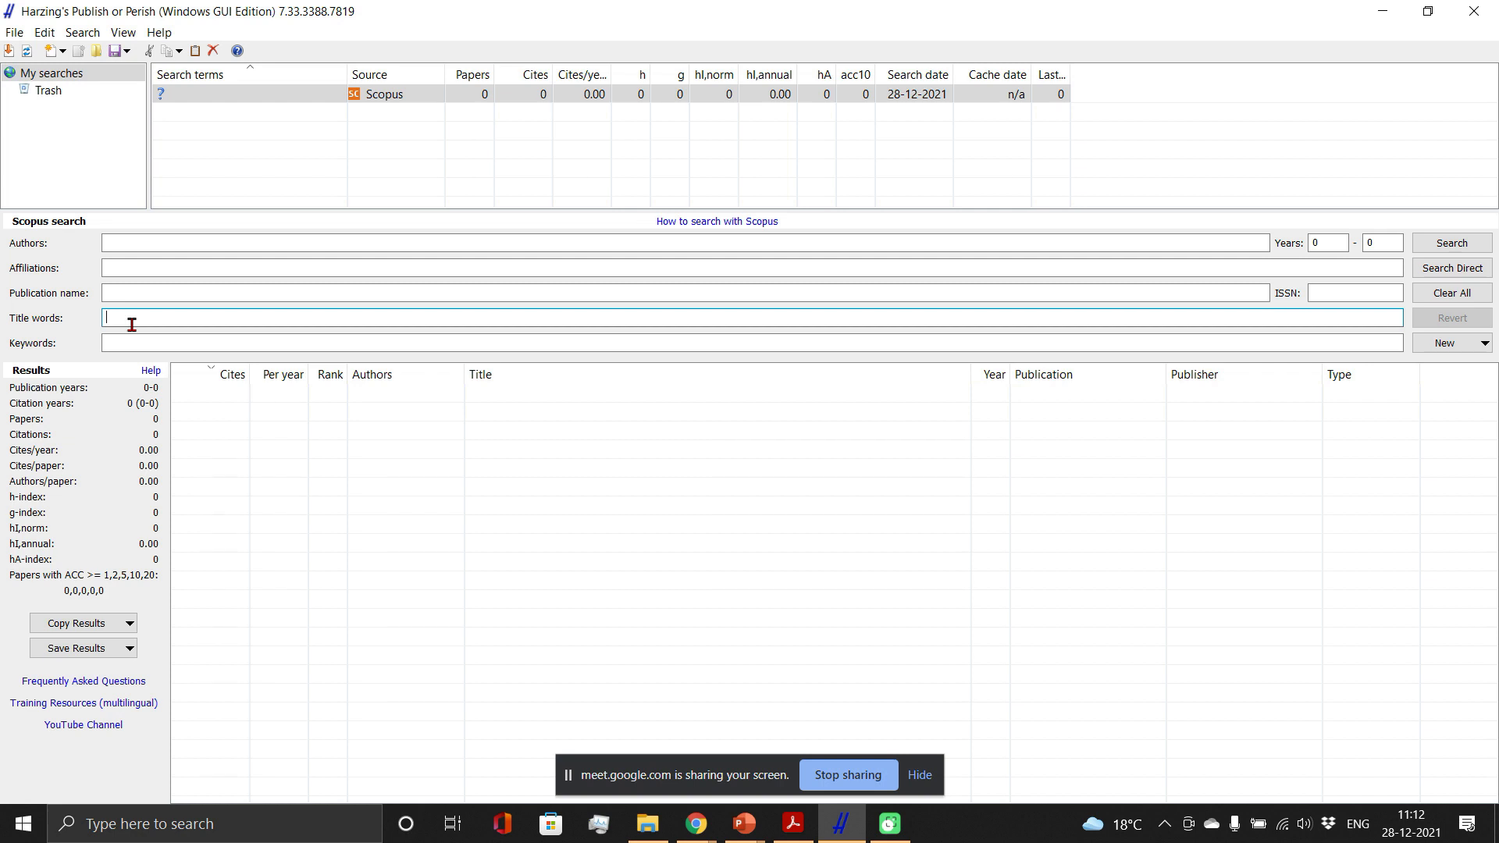
pyautogui.click(123, 342)
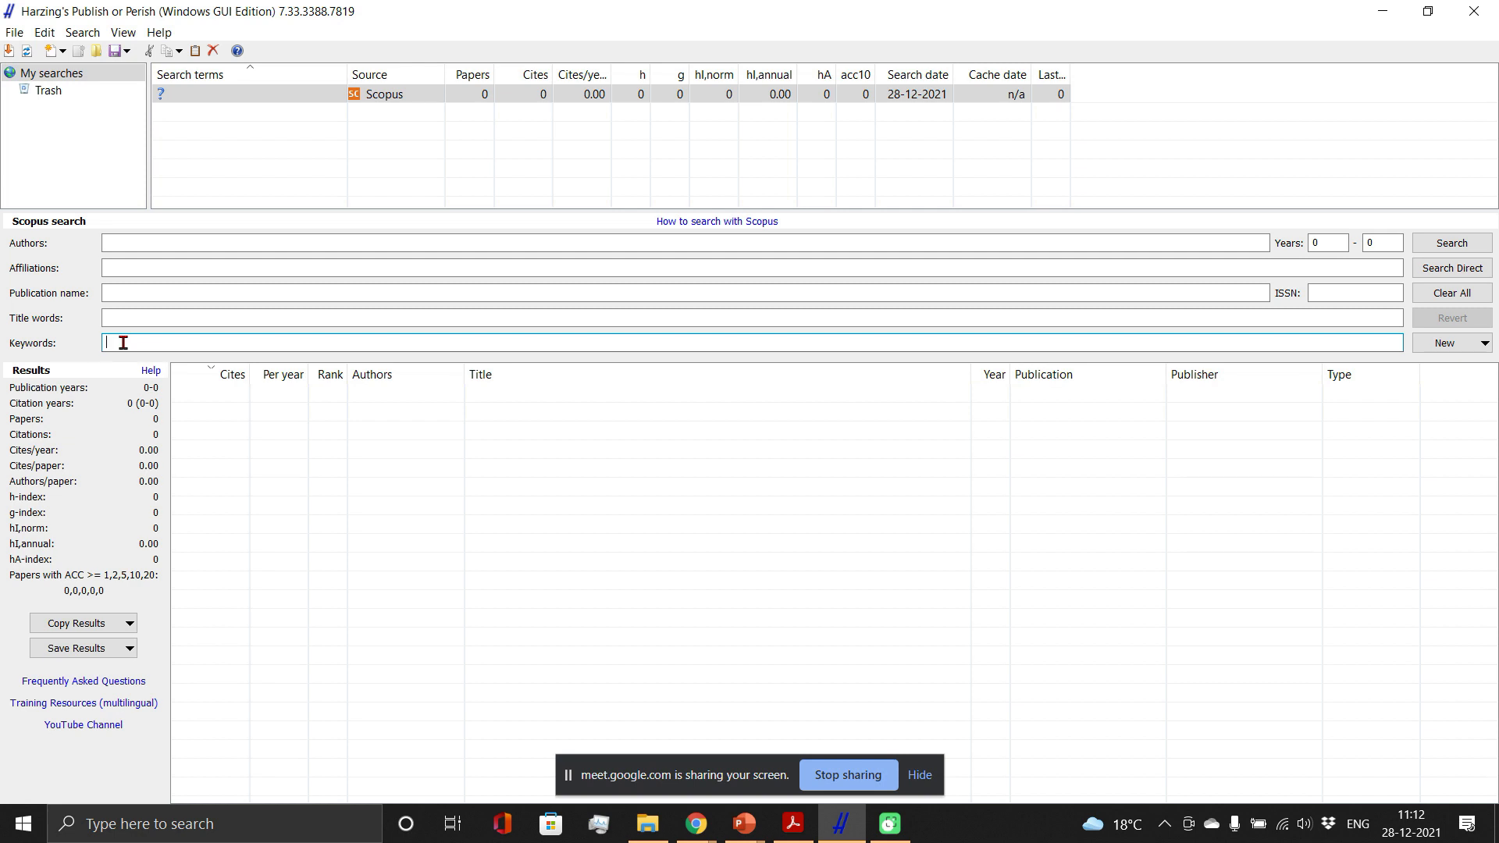
pyautogui.click(128, 317)
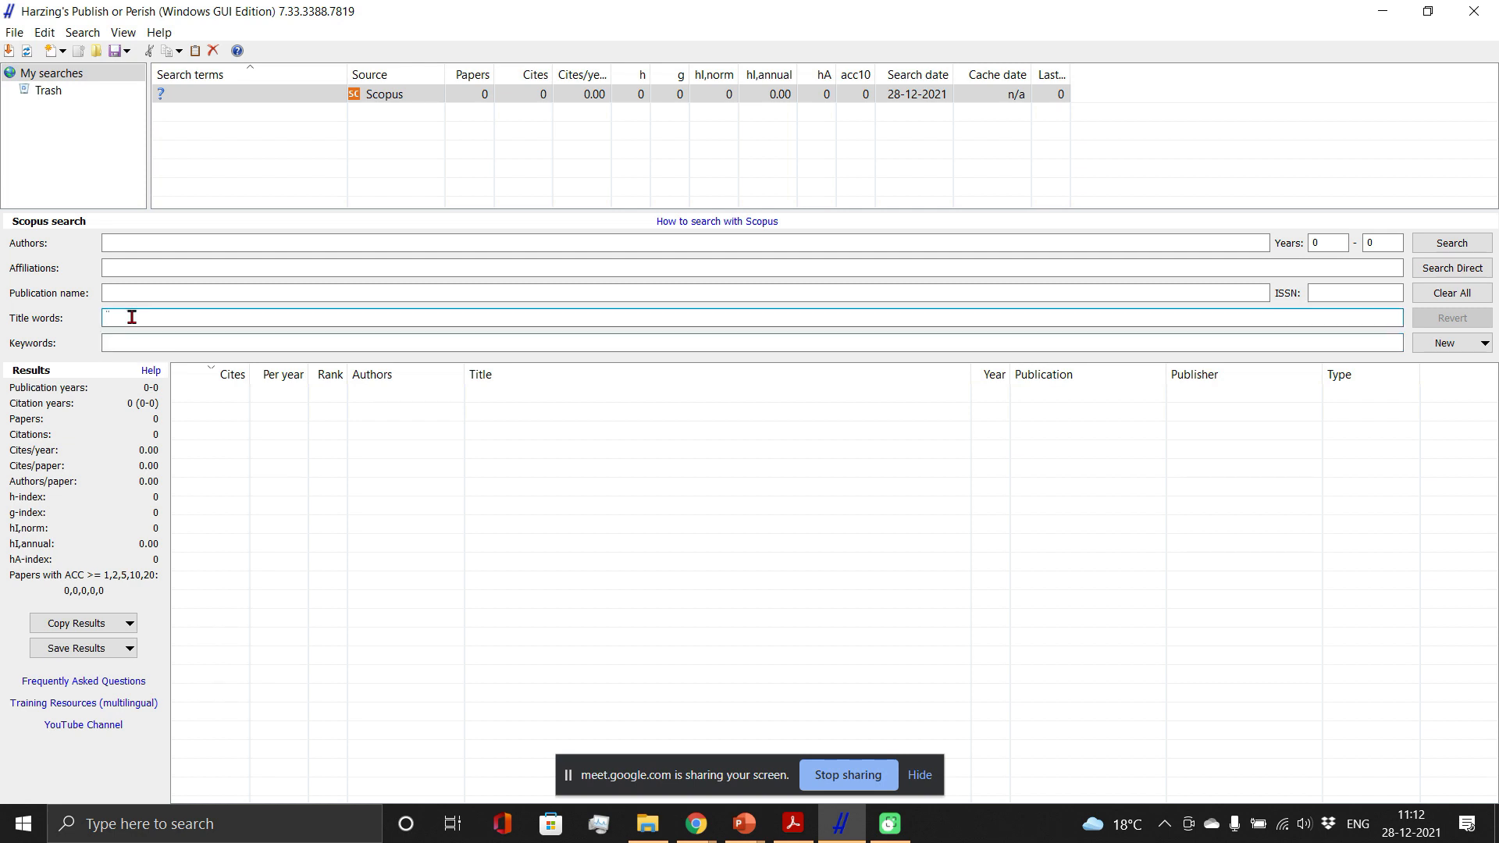
pyautogui.click(127, 341)
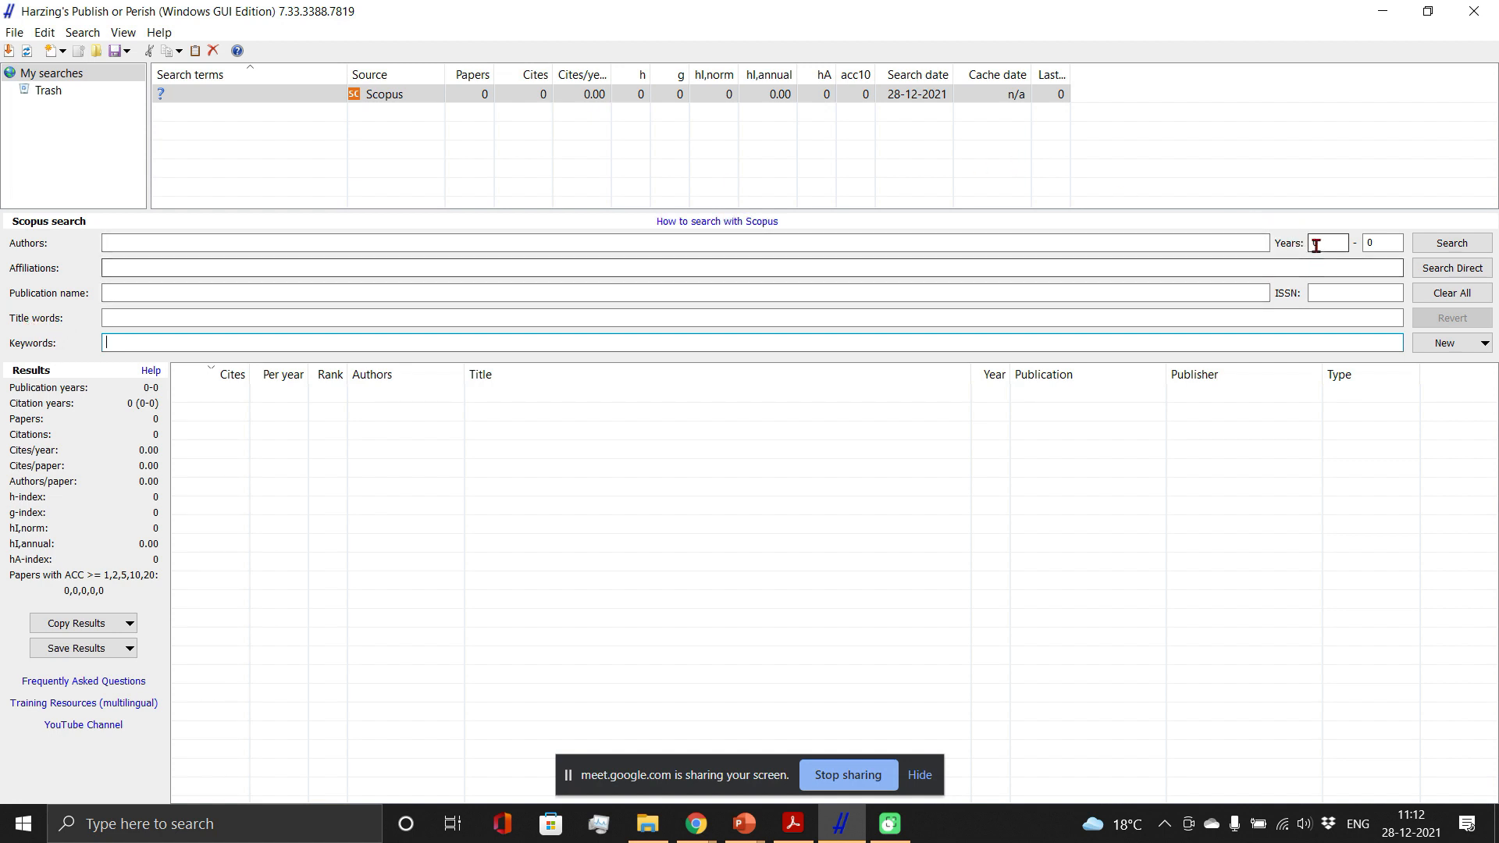
pyautogui.moveTo(1325, 241); pyautogui.dragTo(1366, 239)
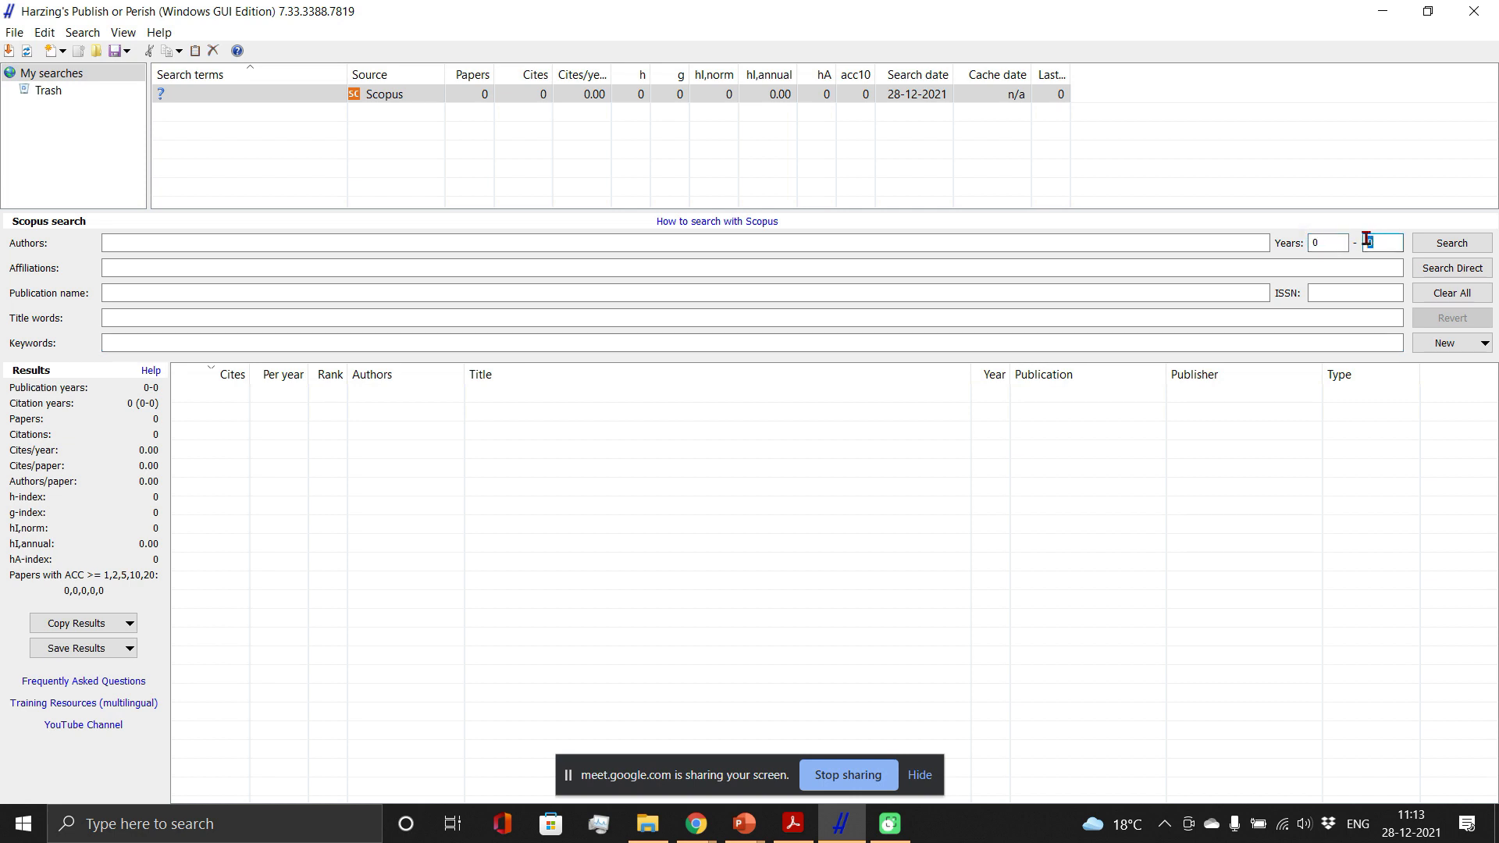
pyautogui.click(1385, 242)
pyautogui.click(1351, 300)
# Search Scopus for the author's surname and initial without quotation marks, starting from 2020, and cancel the search in progress.
pyautogui.click(503, 244)
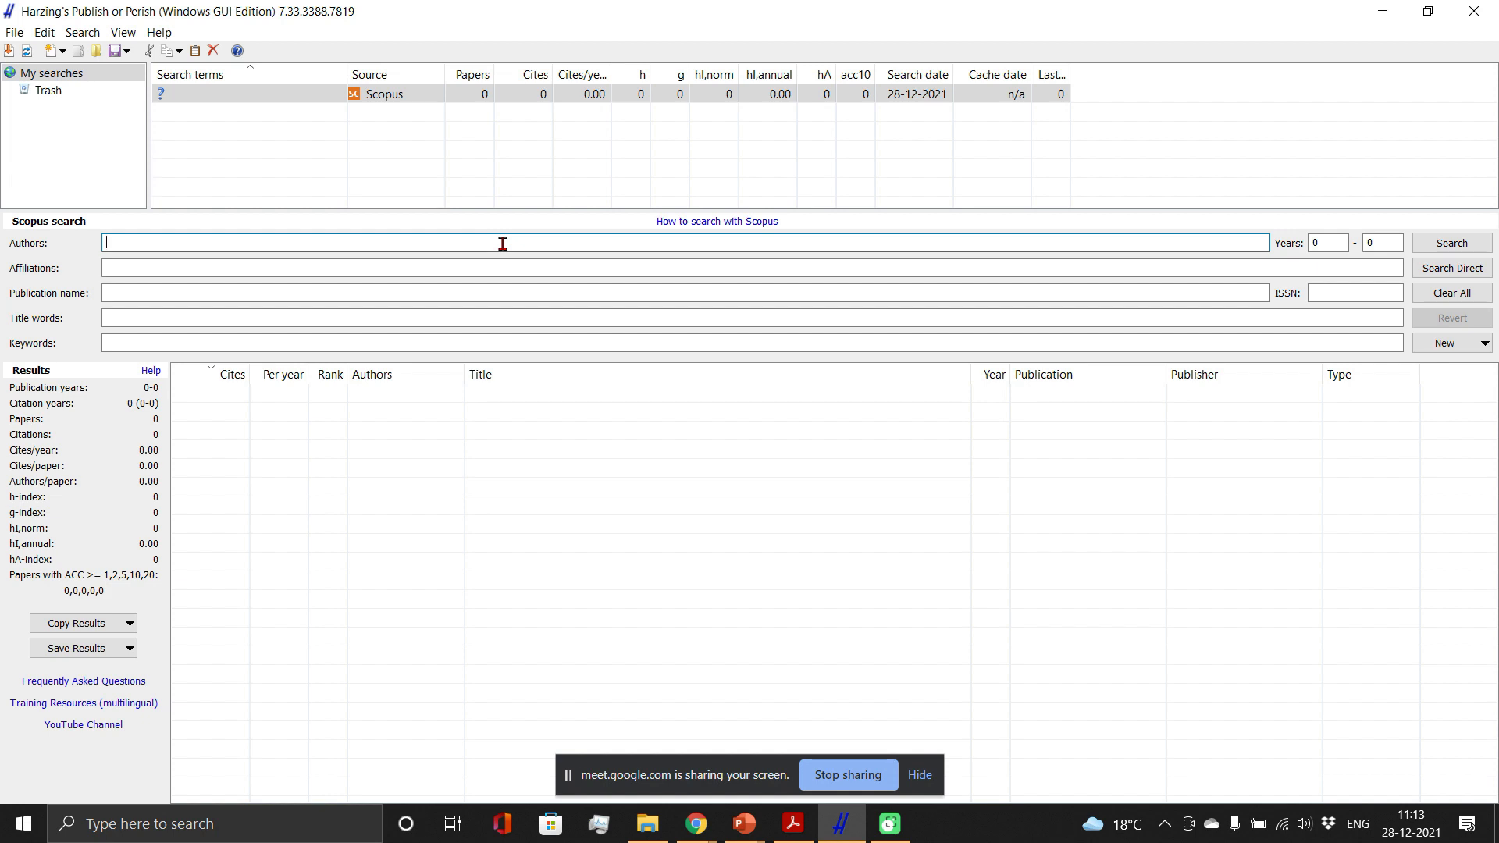
pyautogui.write('"')
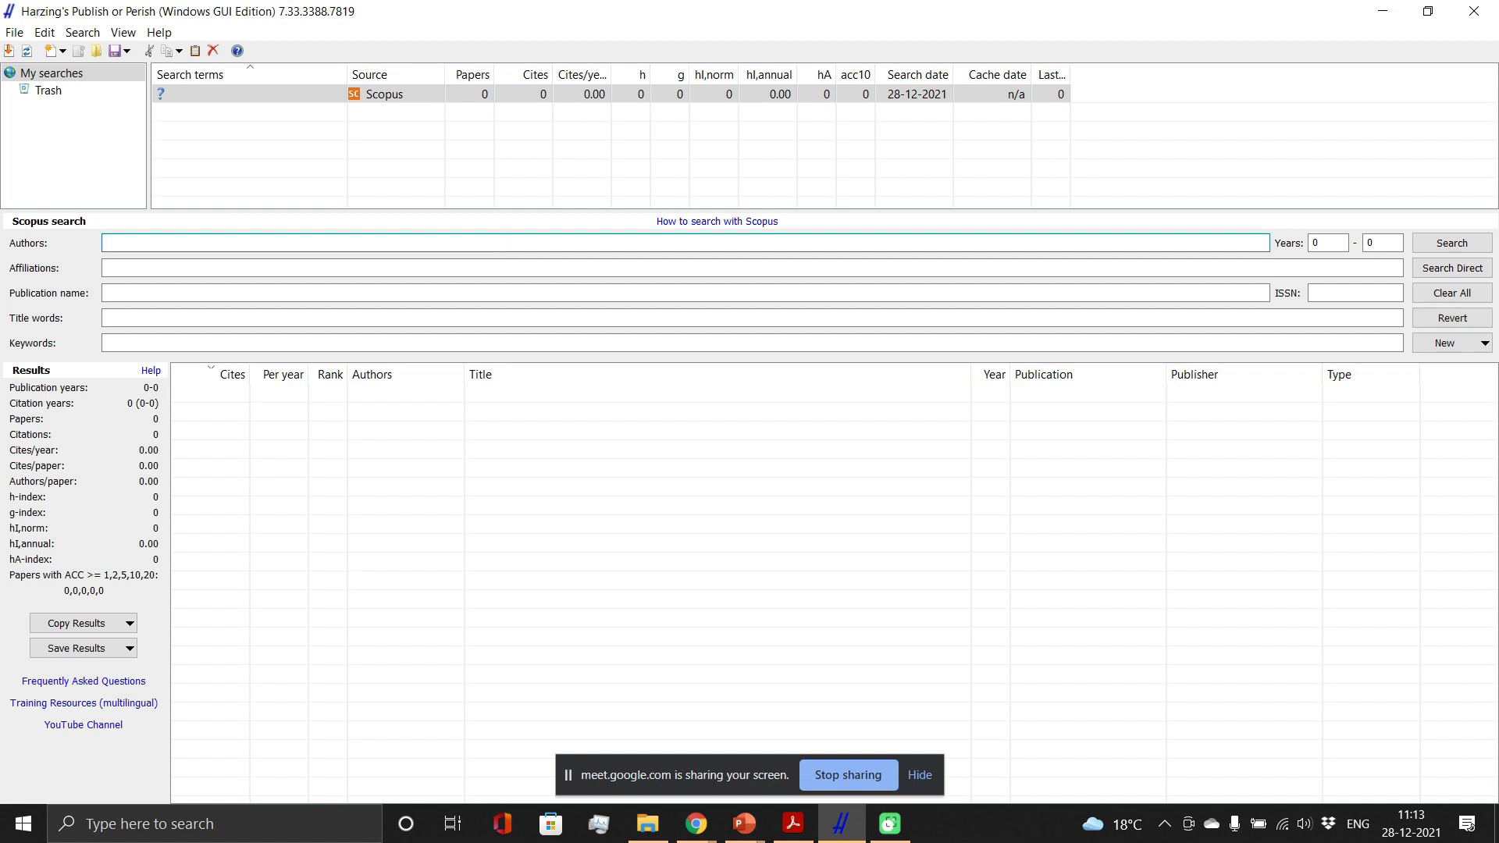
pyautogui.write('garwal T.')
pyautogui.click(1318, 245)
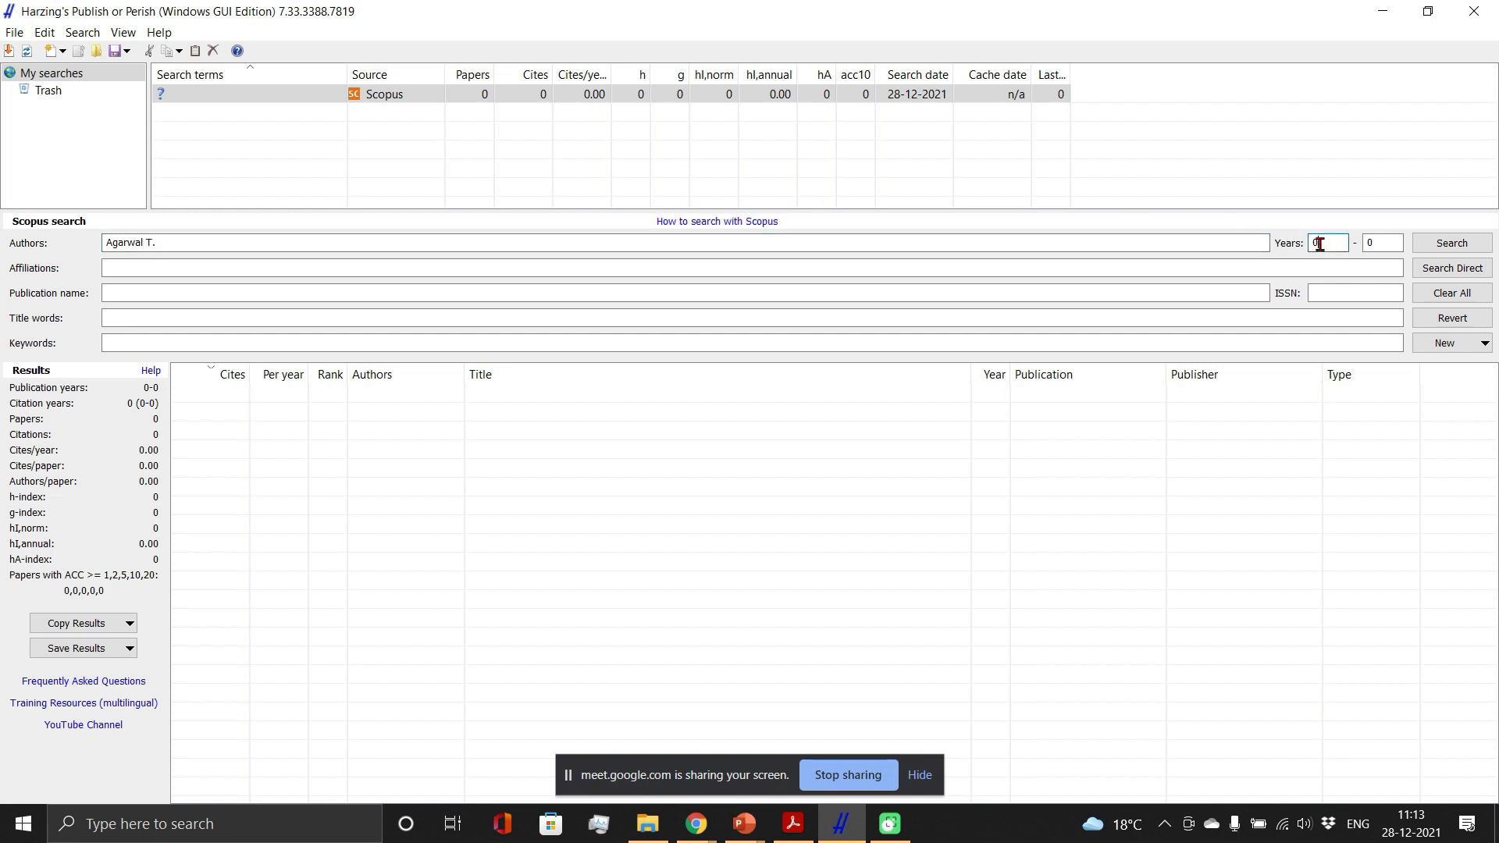
pyautogui.write('2020')
pyautogui.click(1382, 244)
pyautogui.click(1435, 248)
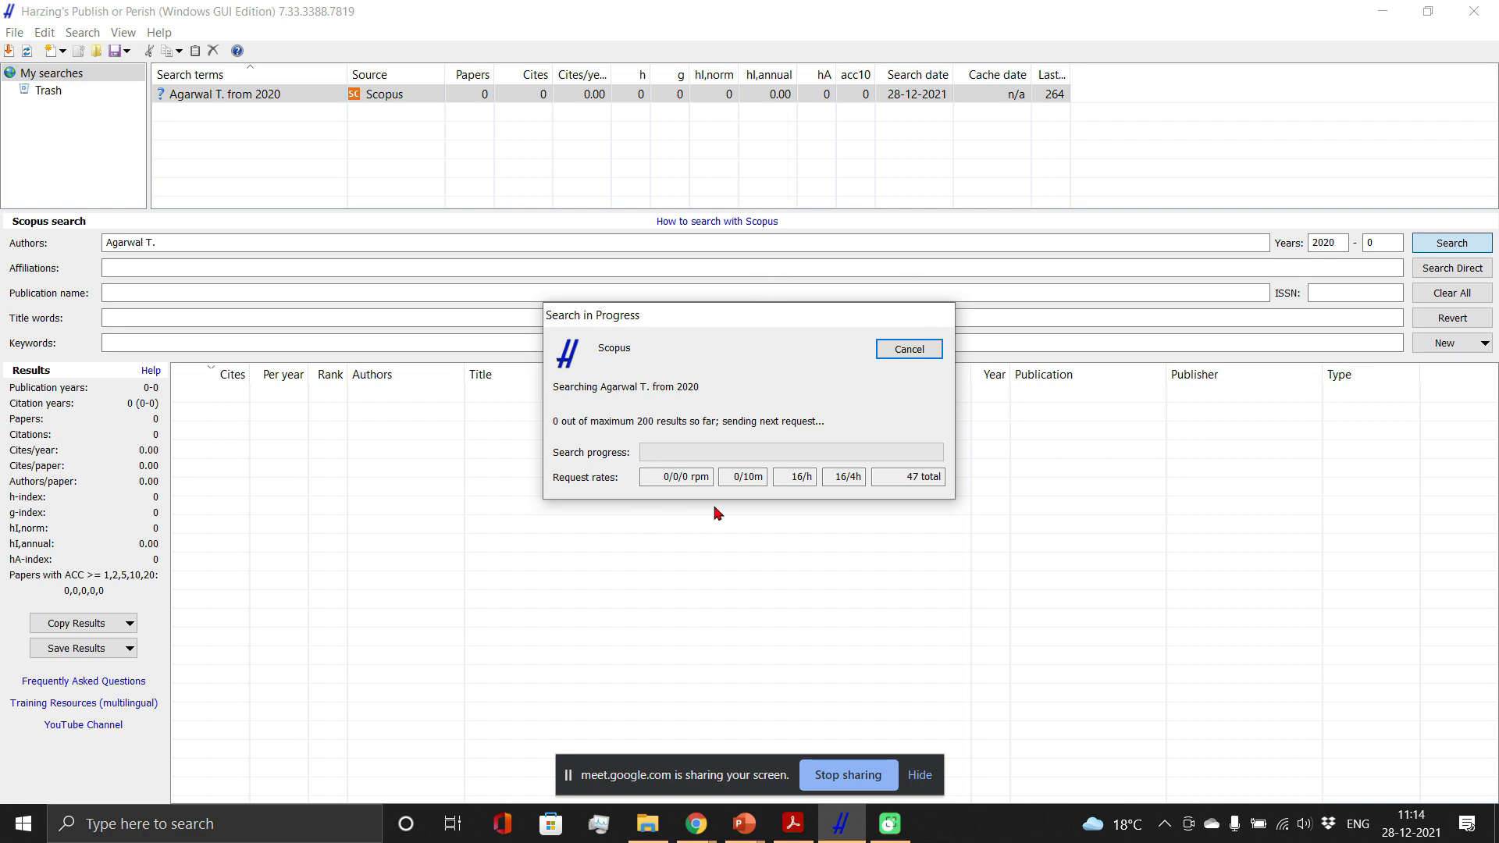
pyautogui.click(900, 357)
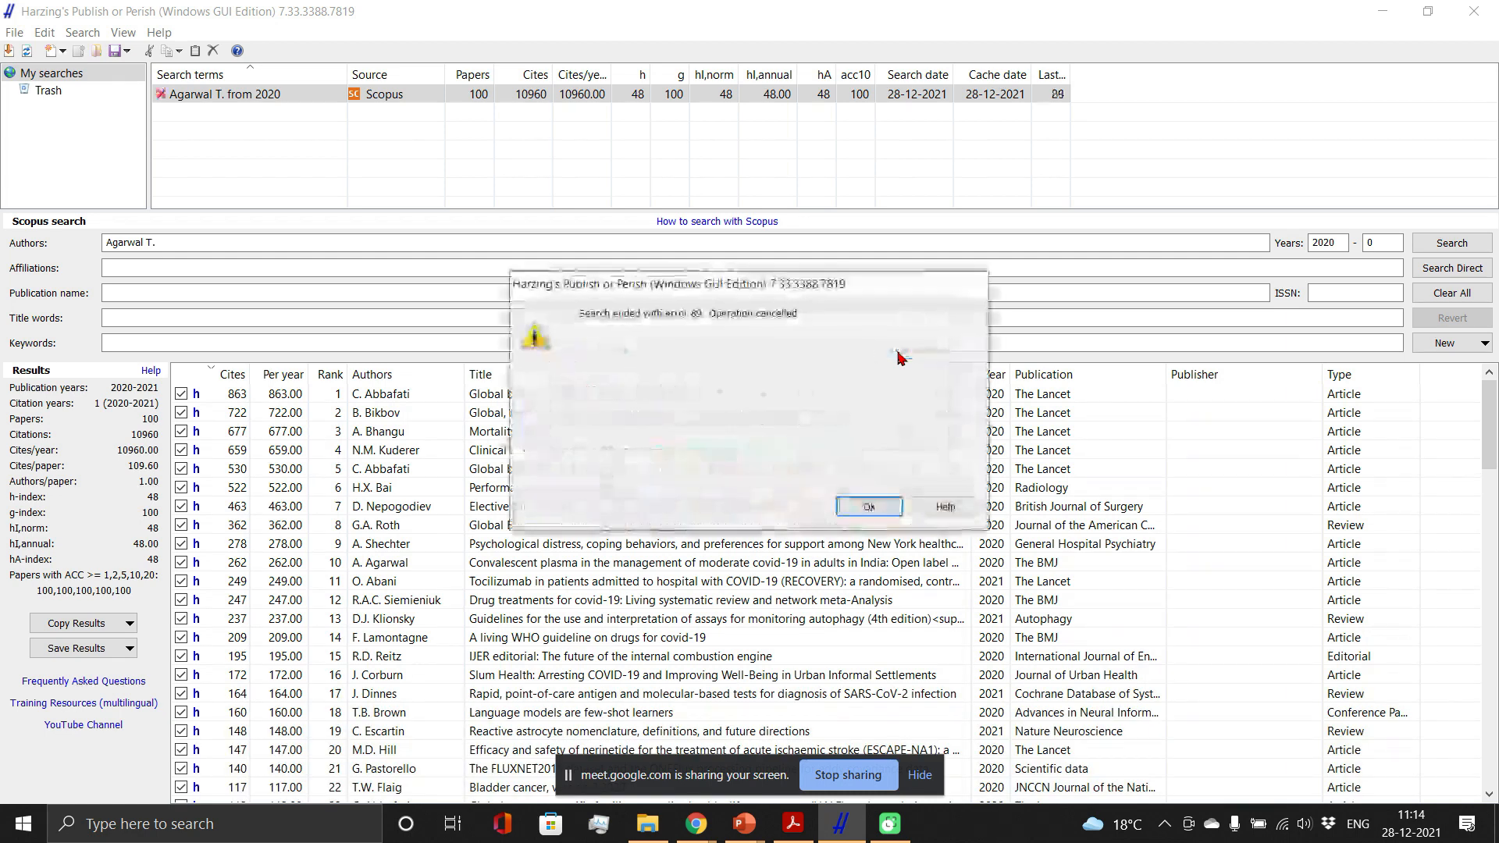
pyautogui.click(866, 507)
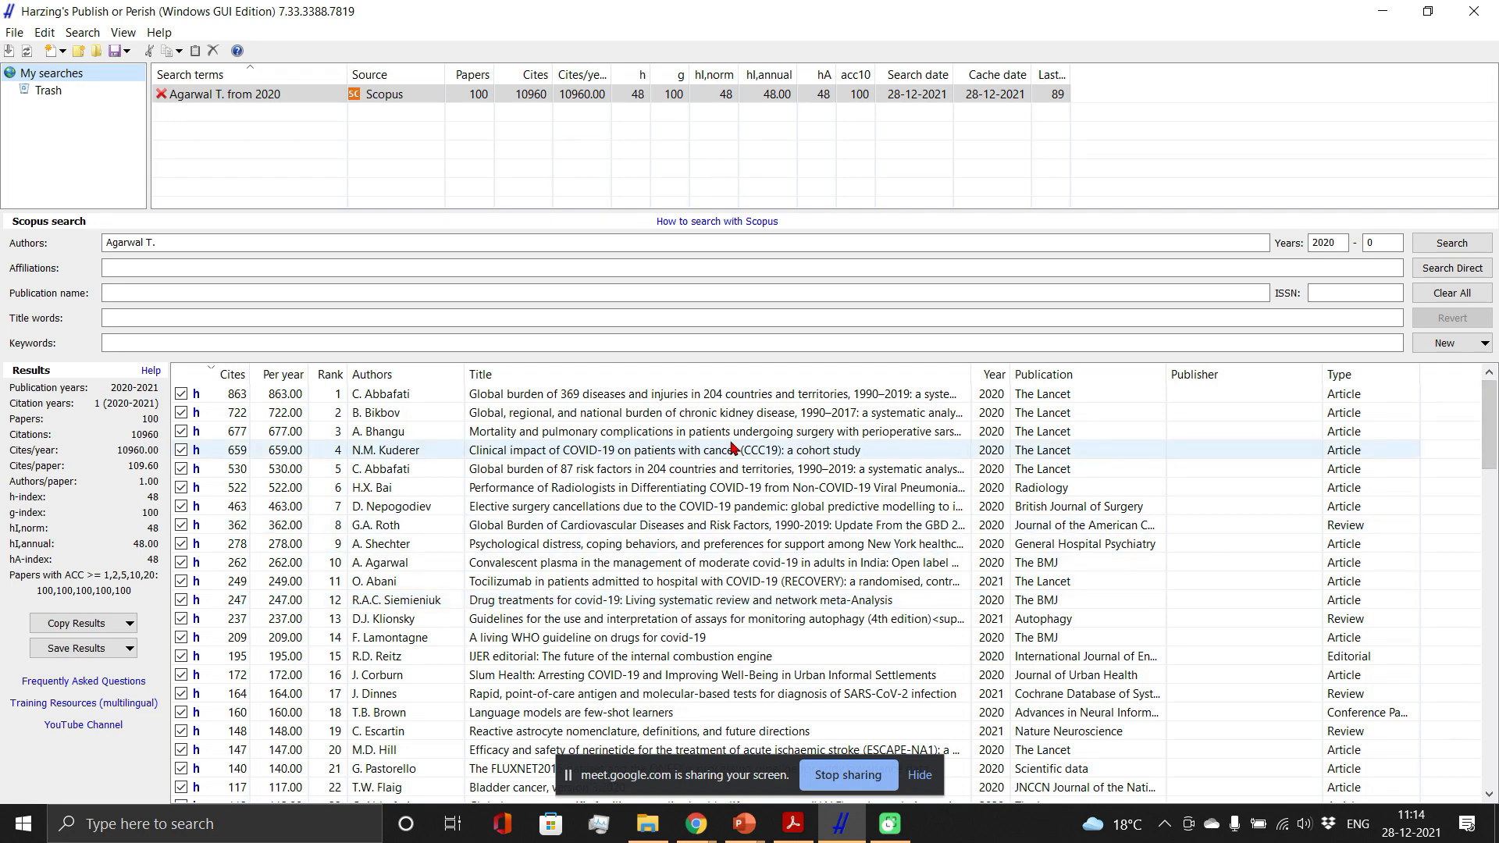
# Enclose the author's name in quotation marks and rerun the Scopus search.
pyautogui.moveTo(1491, 421)
pyautogui.mouseDown()
pyautogui.moveTo(1494, 695)
pyautogui.moveTo(1493, 419)
pyautogui.mouseUp()
pyautogui.click(110, 242)
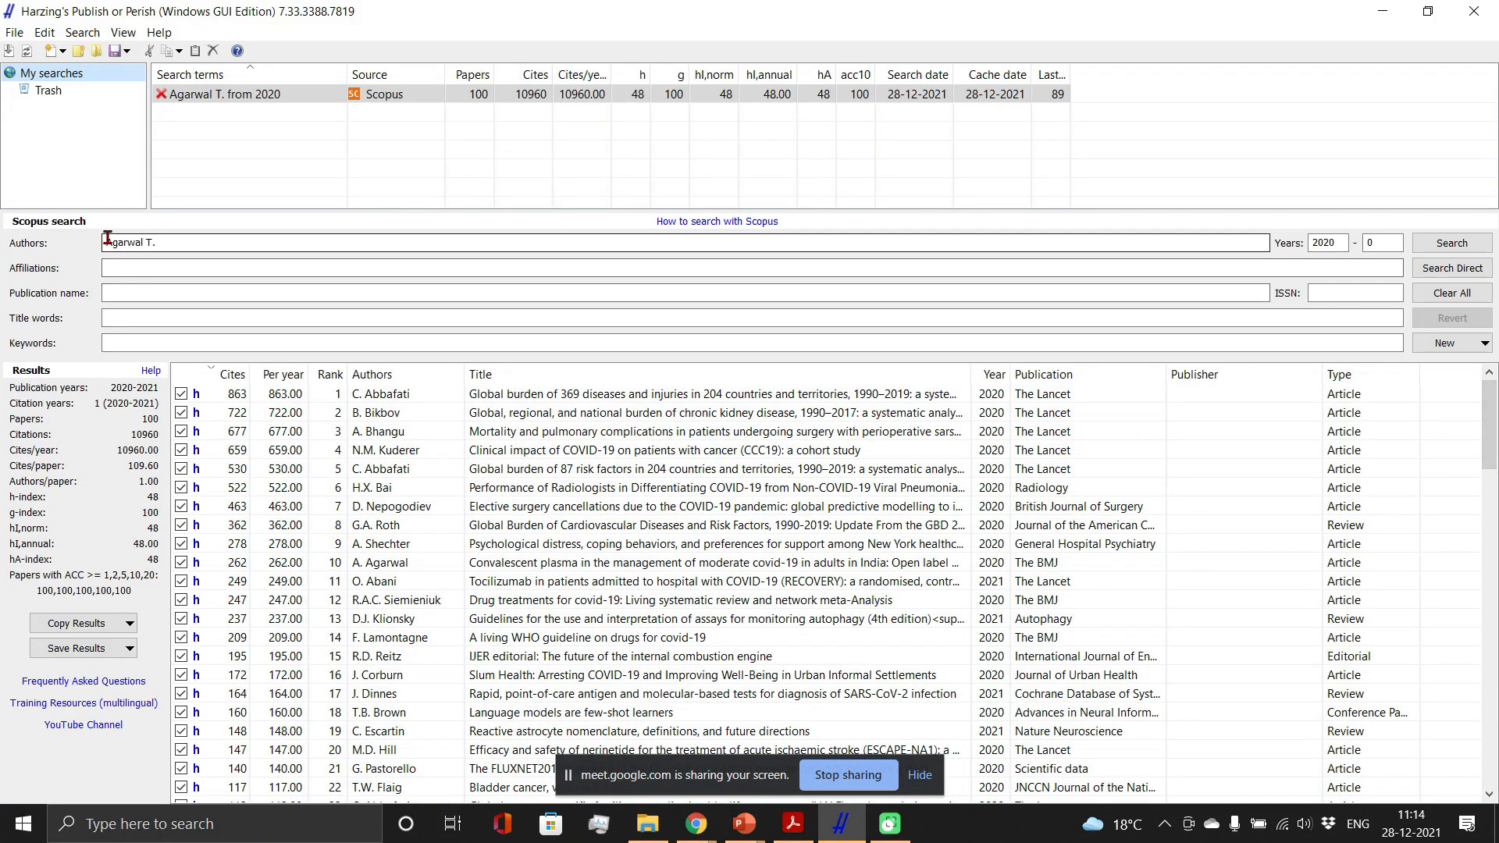
pyautogui.write('"')
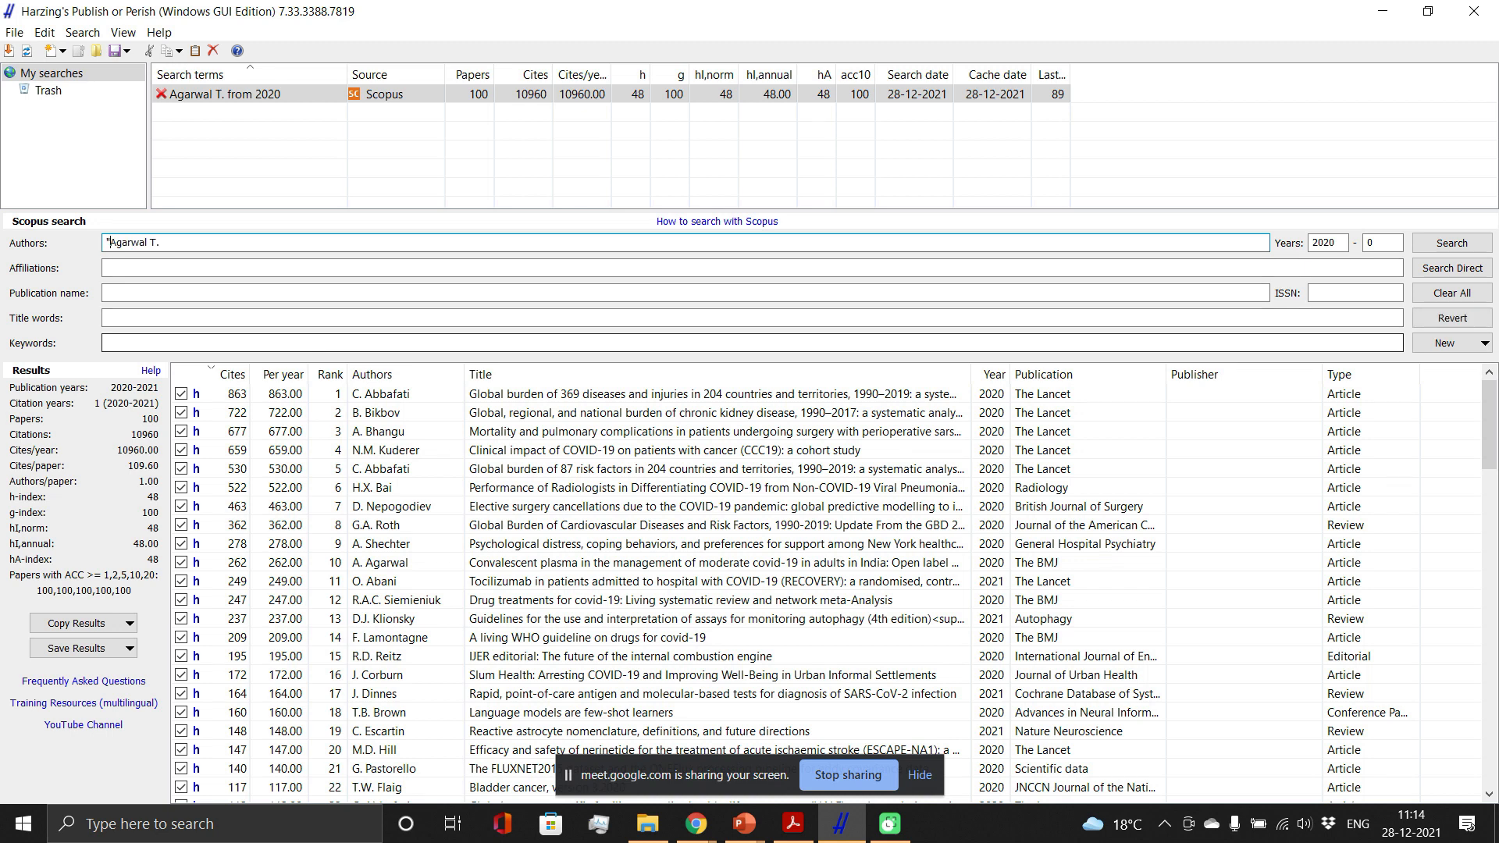
pyautogui.click(233, 247)
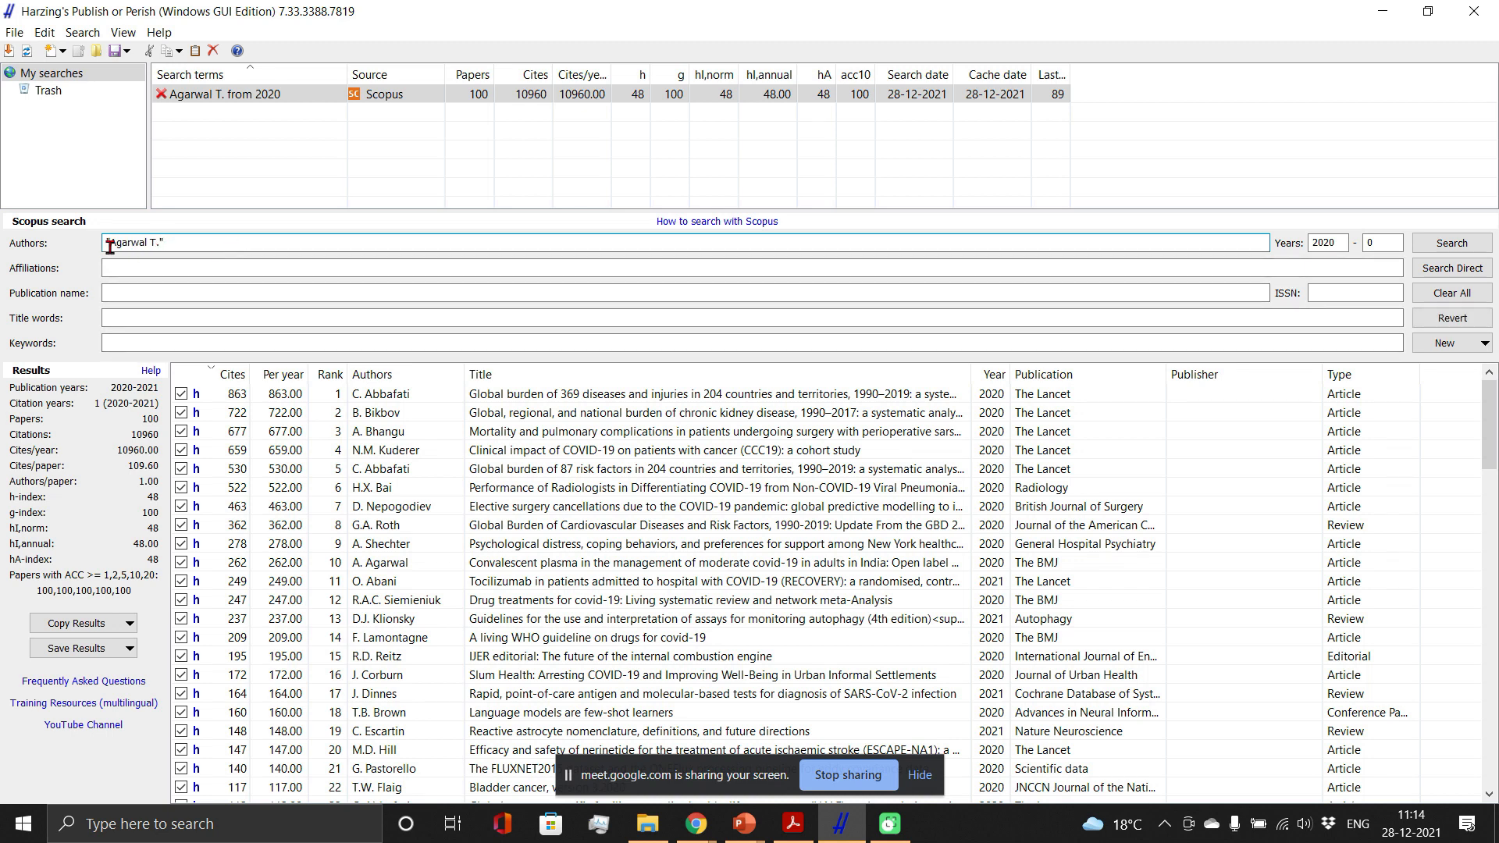
pyautogui.moveTo(116, 243); pyautogui.dragTo(156, 243)
pyautogui.click(1443, 244)
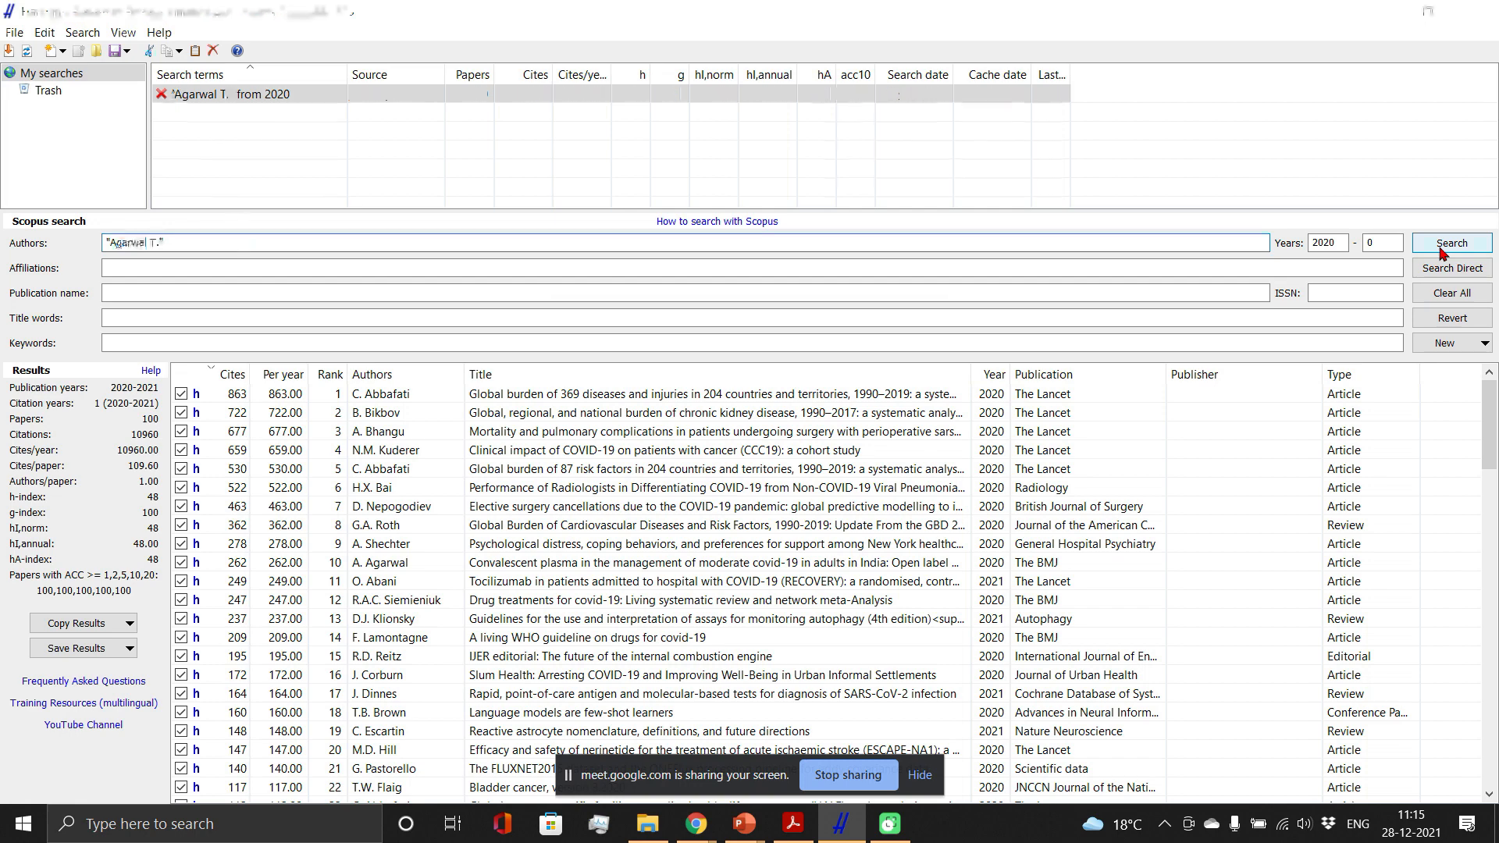
# Examine the authors and titles of the papers in the Scopus results list.
pyautogui.scroll(-3, 1493, 451)
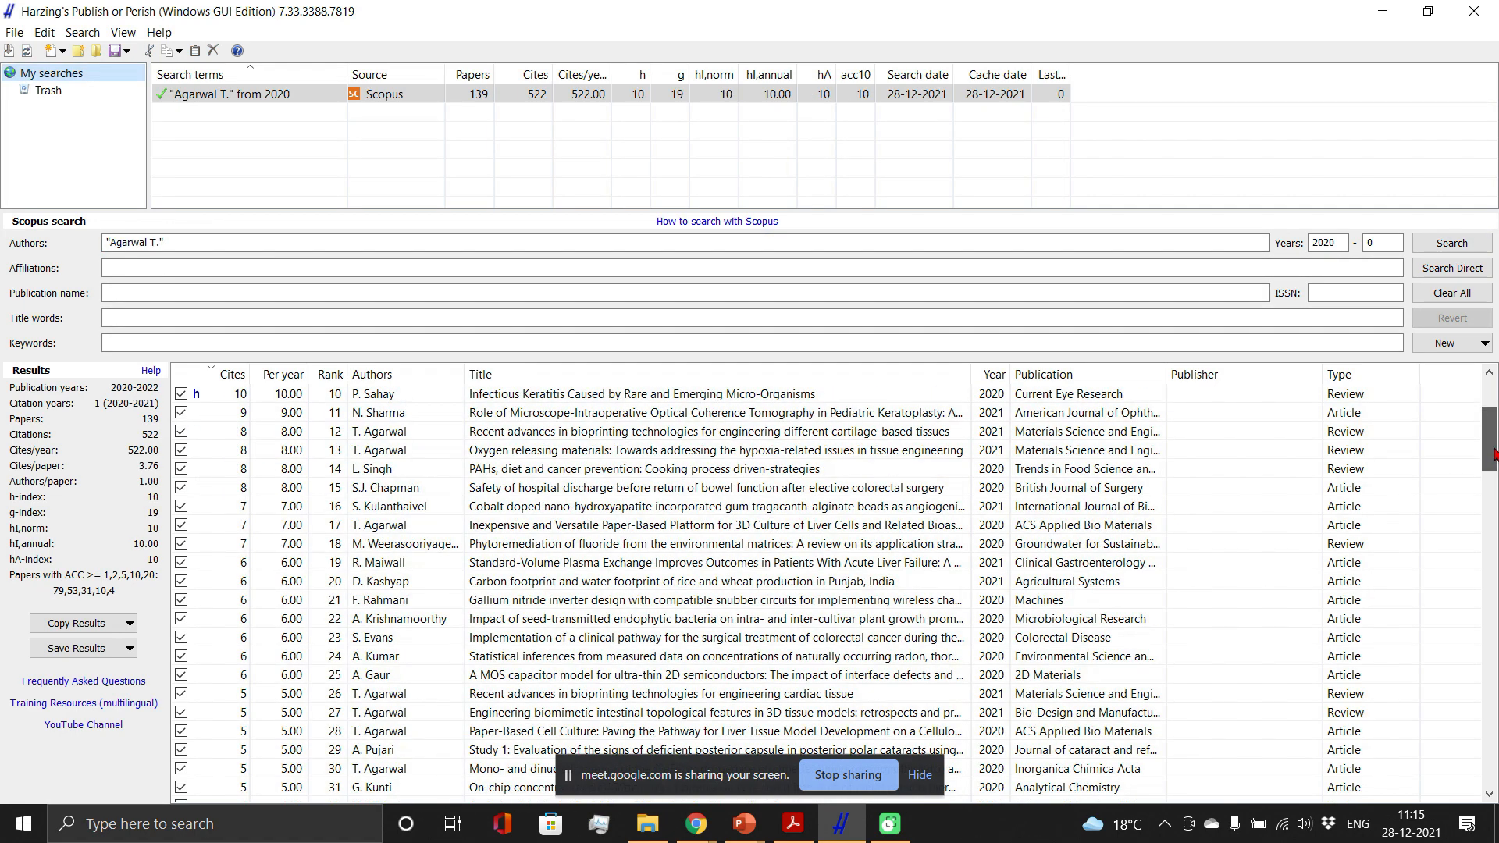
pyautogui.click(418, 532)
pyautogui.press('Down')
pyautogui.press('Down')
pyautogui.press('Down')
pyautogui.press('Down')
pyautogui.press('Down')
pyautogui.press('Down')
pyautogui.press('Down')
pyautogui.press('Down')
pyautogui.press('Down')
pyautogui.press('Down')
pyautogui.press('Down')
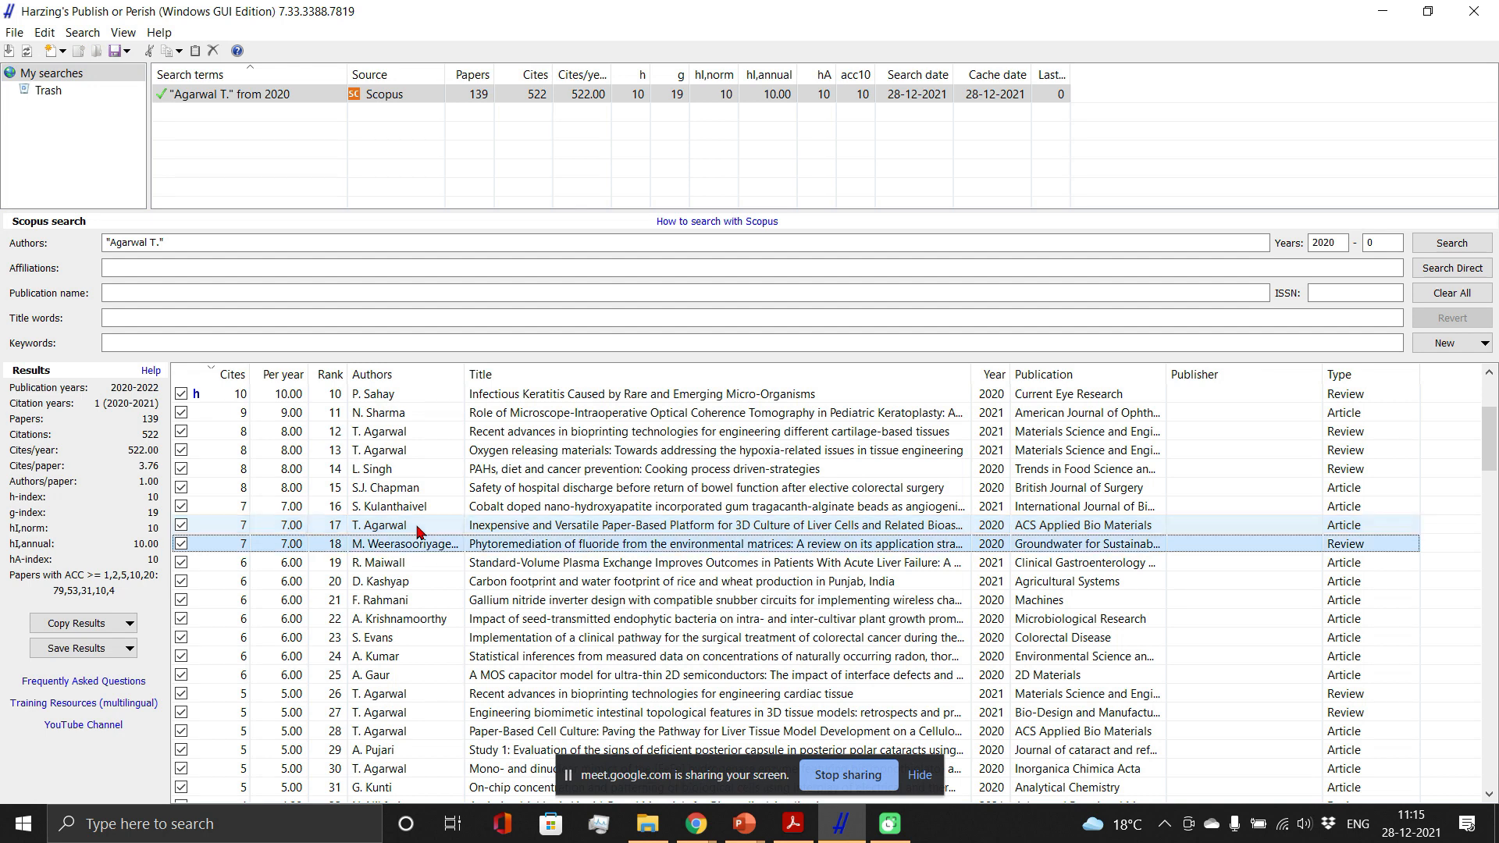
pyautogui.press('Up')
pyautogui.press('Up')
pyautogui.press('Down')
pyautogui.press('Down')
pyautogui.press('Down')
pyautogui.press('Down')
pyautogui.press('Down')
pyautogui.press('Down')
pyautogui.press('Down')
pyautogui.press('Down')
pyautogui.press('Down')
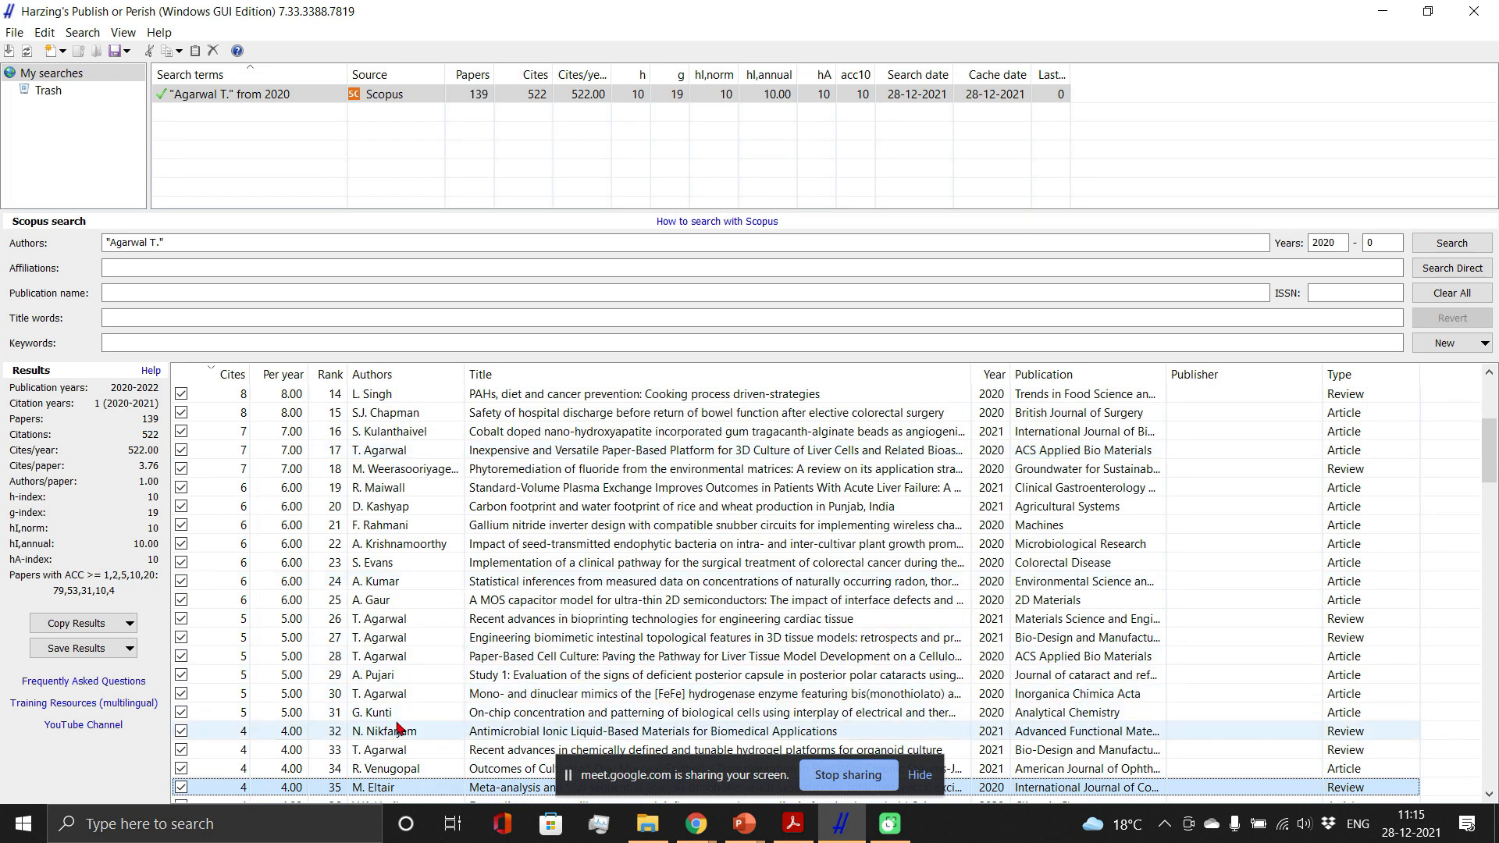
# Restrict the Scopus author search to the affiliation Kharagpur, run it and review the listed papers.
pyautogui.click(282, 269)
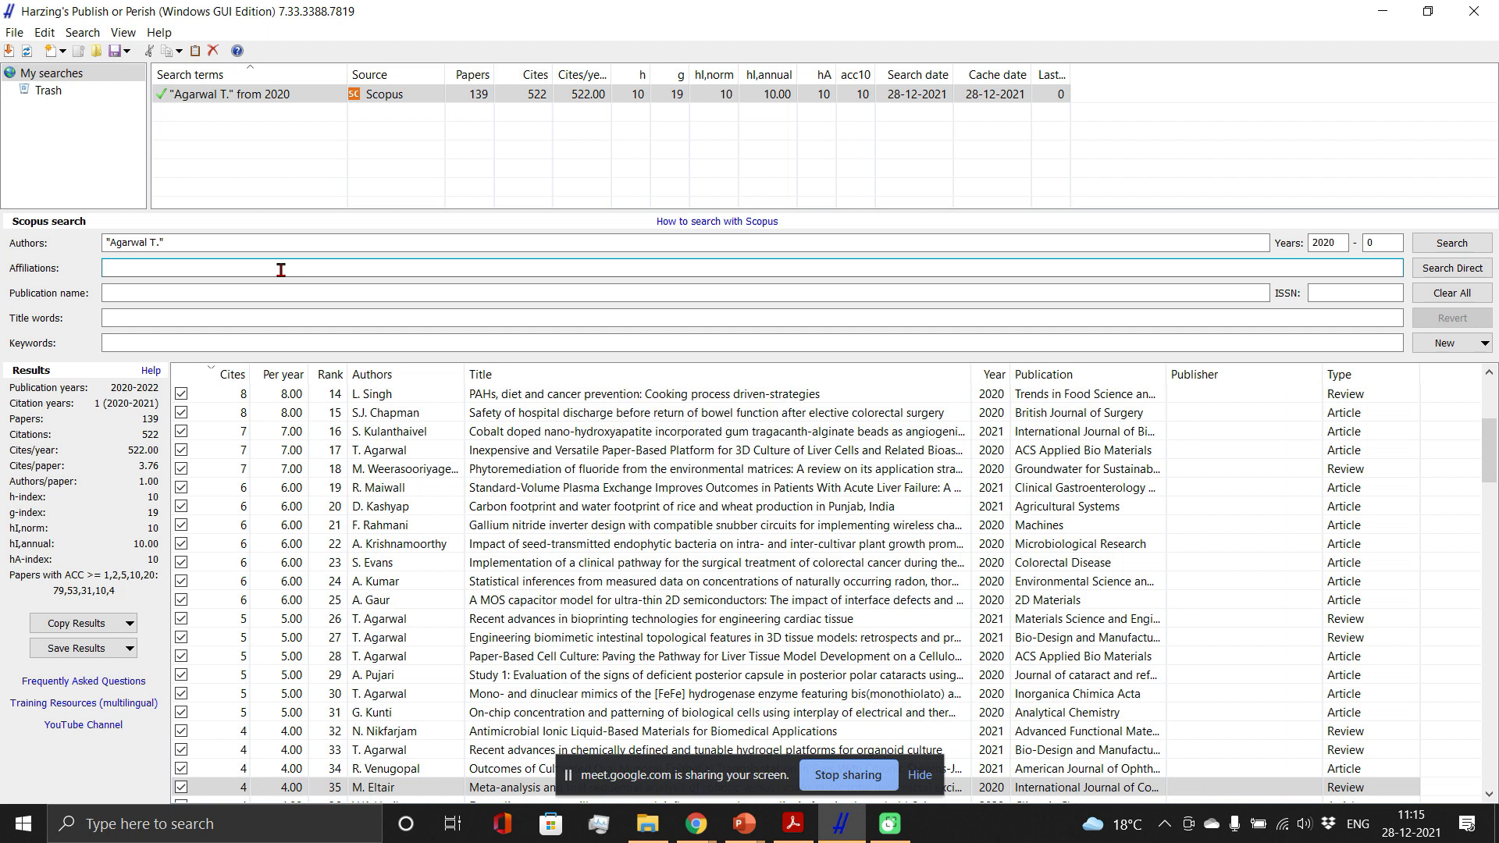
pyautogui.write('Kharagpur')
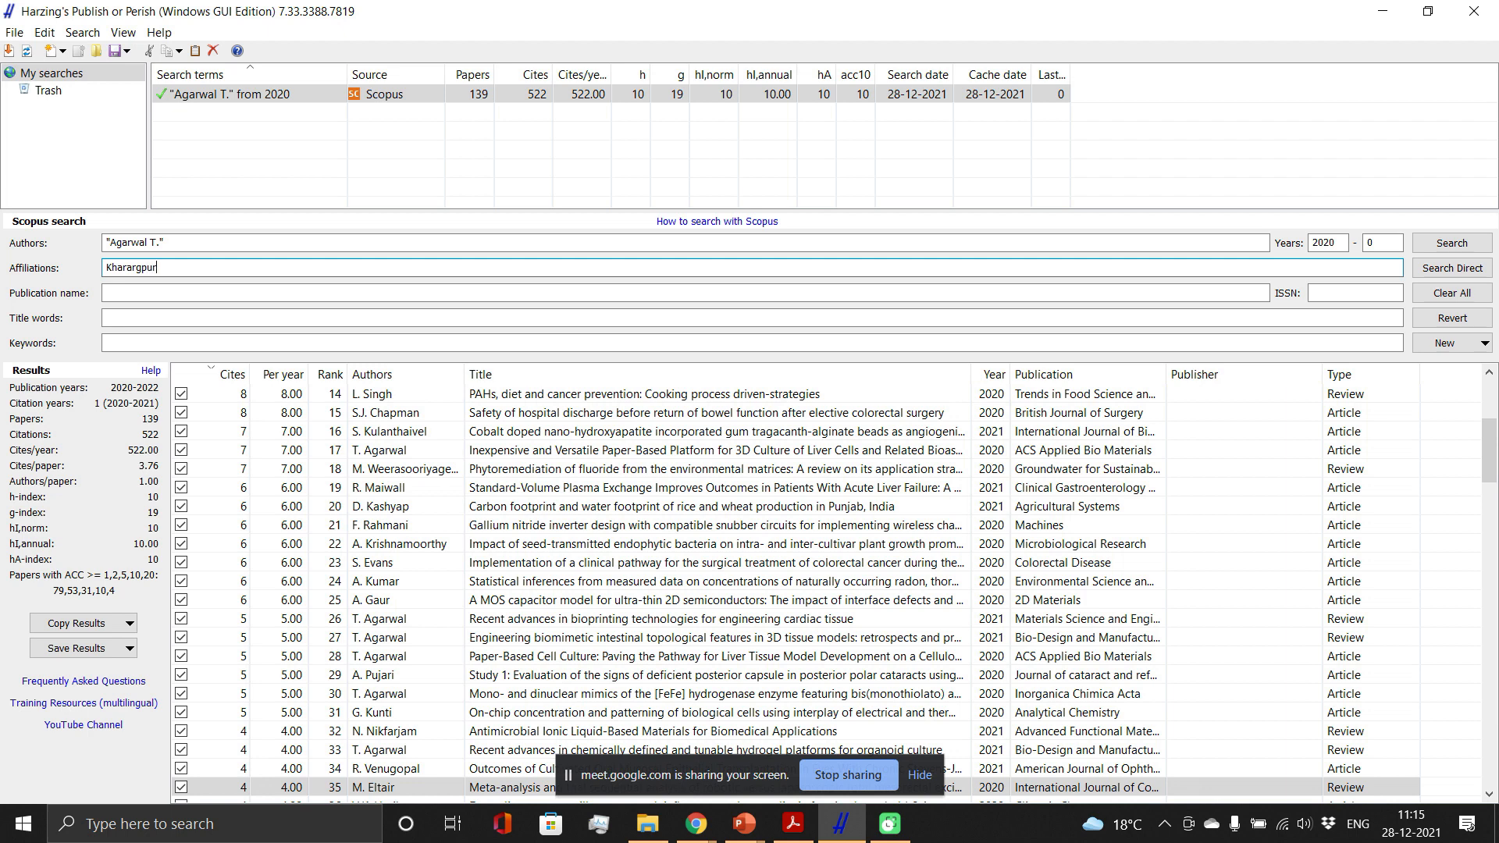
pyautogui.click(132, 269)
pyautogui.press('BackSpace')
pyautogui.click(1457, 245)
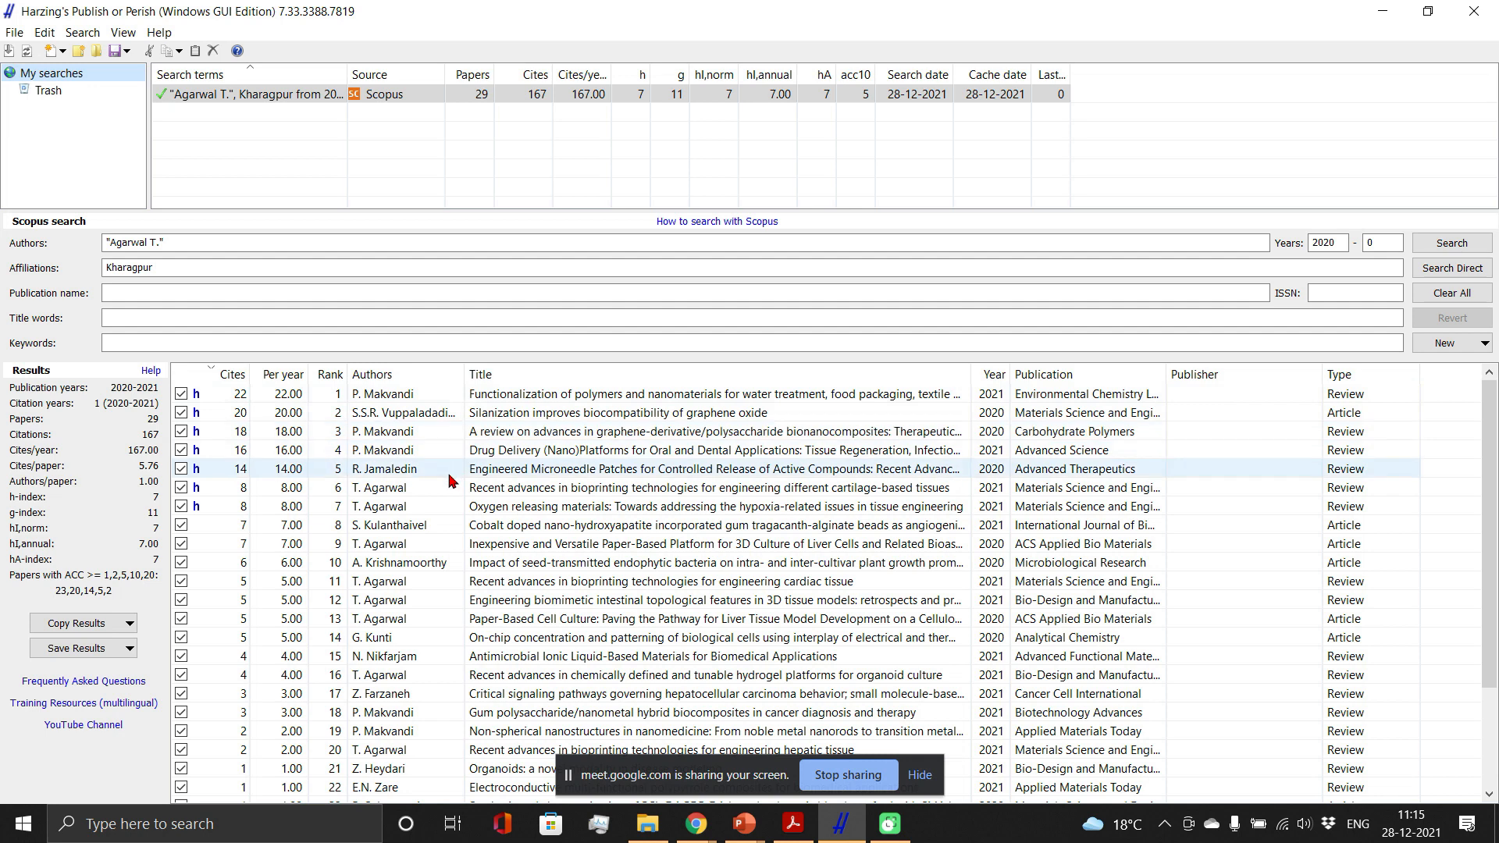
pyautogui.moveTo(1495, 443); pyautogui.dragTo(1496, 540)
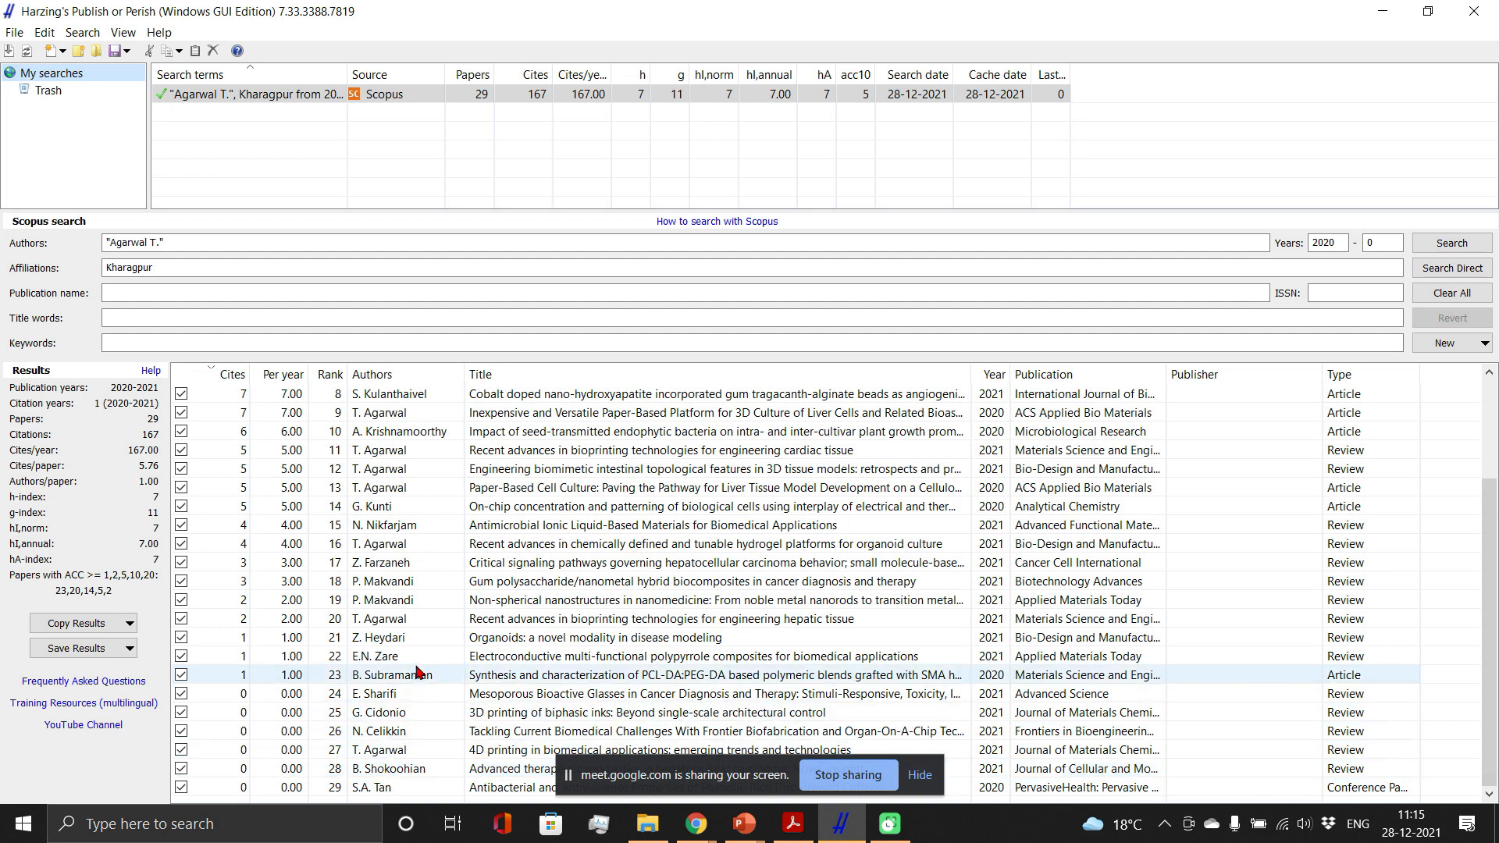
# Extend the affiliation to "Kharagpur OR Rourkela" and rerun the Scopus search.
pyautogui.click(272, 267)
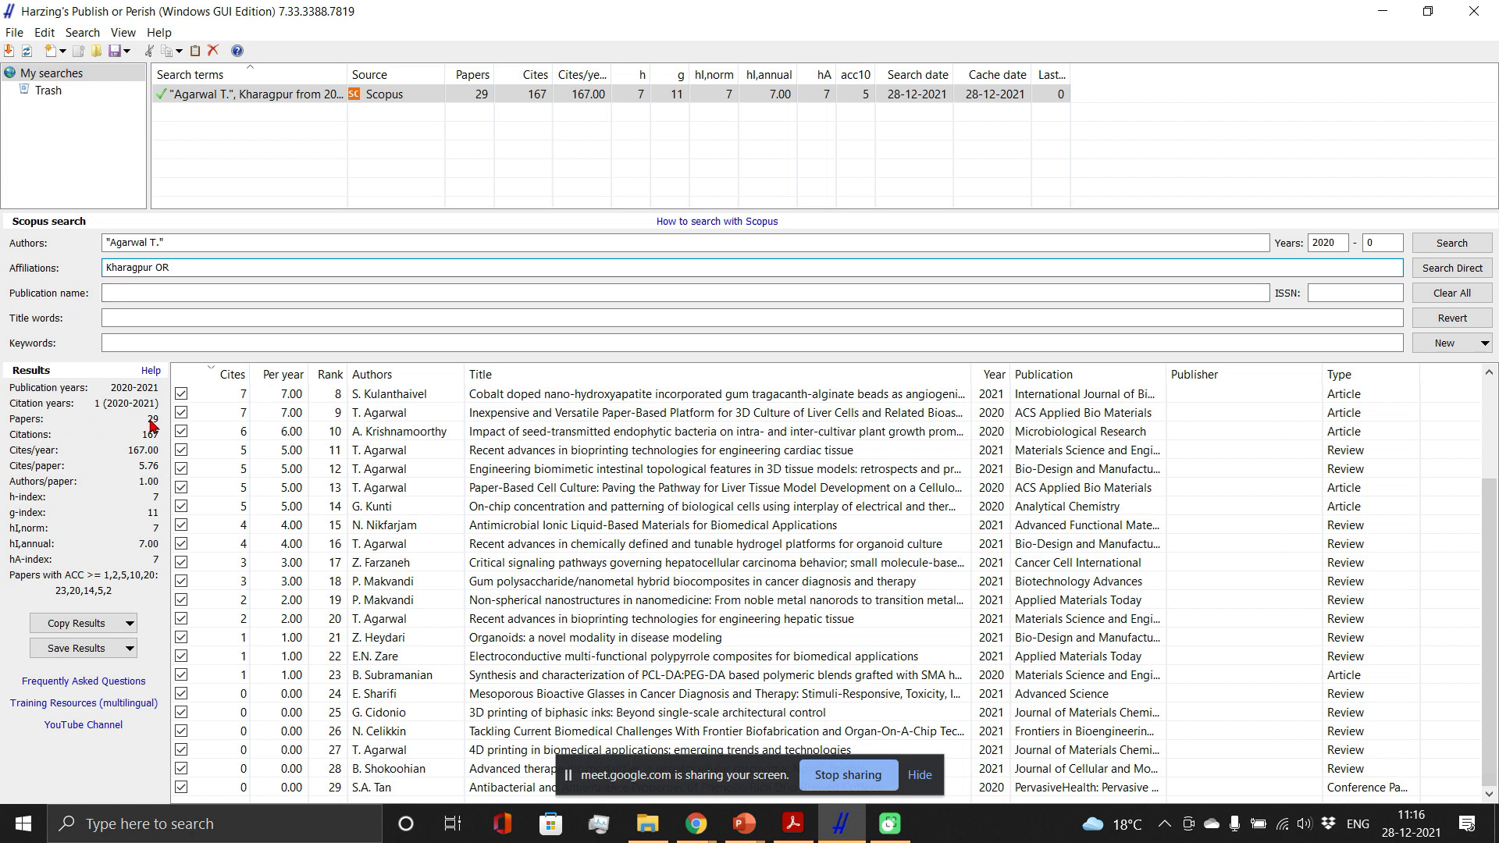
pyautogui.write('RORKE')
pyautogui.press('BackSpace')
pyautogui.press('BackSpace')
pyautogui.press('BackSpace')
pyautogui.press('BackSpace')
pyautogui.press('BackSpace')
pyautogui.press('BackSpace')
pyautogui.click(1452, 247)
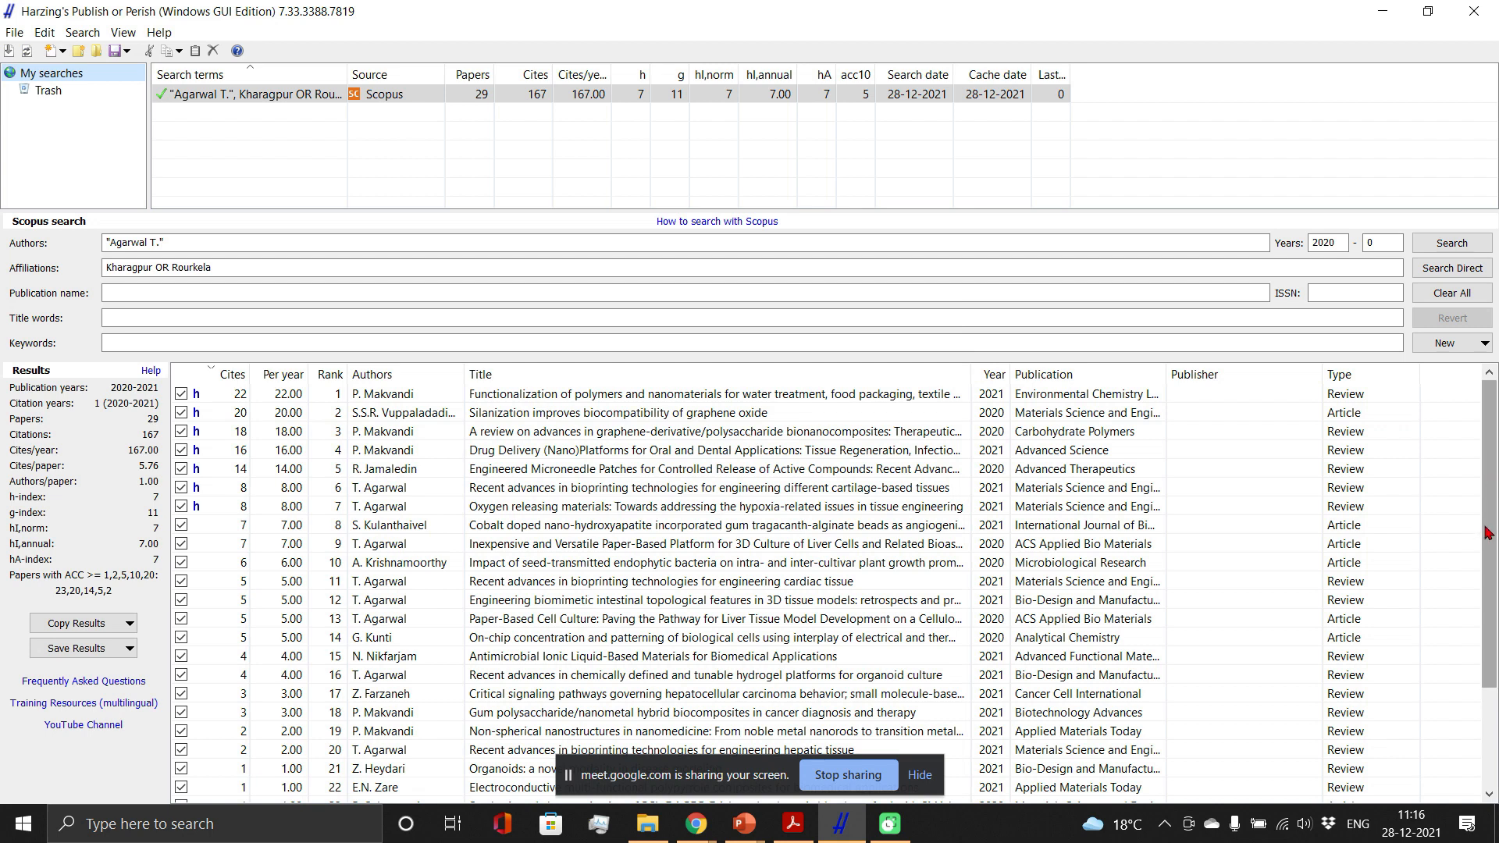
pyautogui.moveTo(1487, 533); pyautogui.dragTo(1489, 436)
pyautogui.click(162, 268)
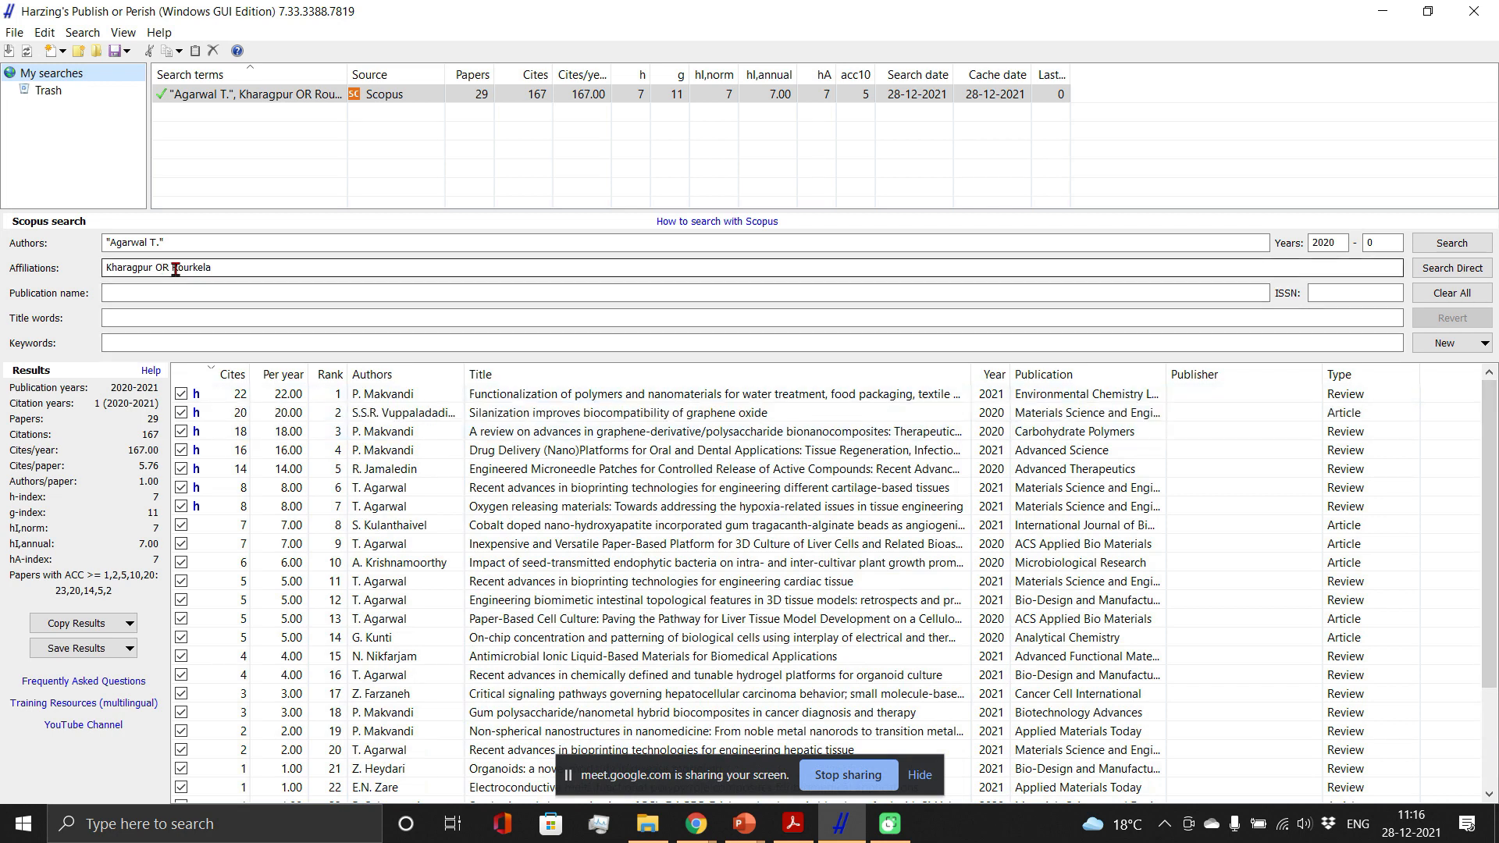
pyautogui.rightClick(176, 268)
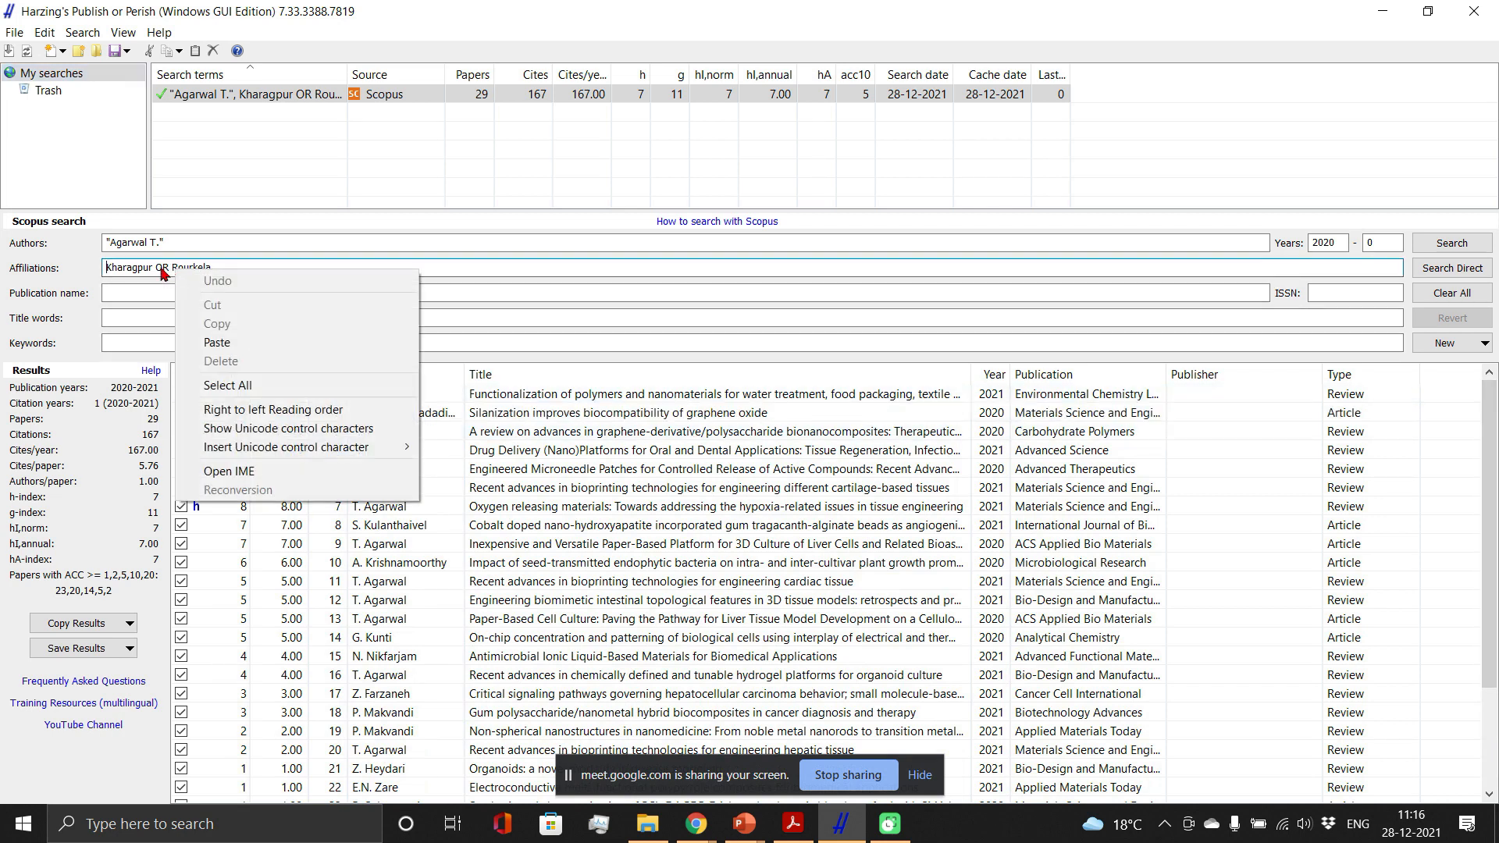
pyautogui.click(145, 268)
pyautogui.doubleClick(145, 268)
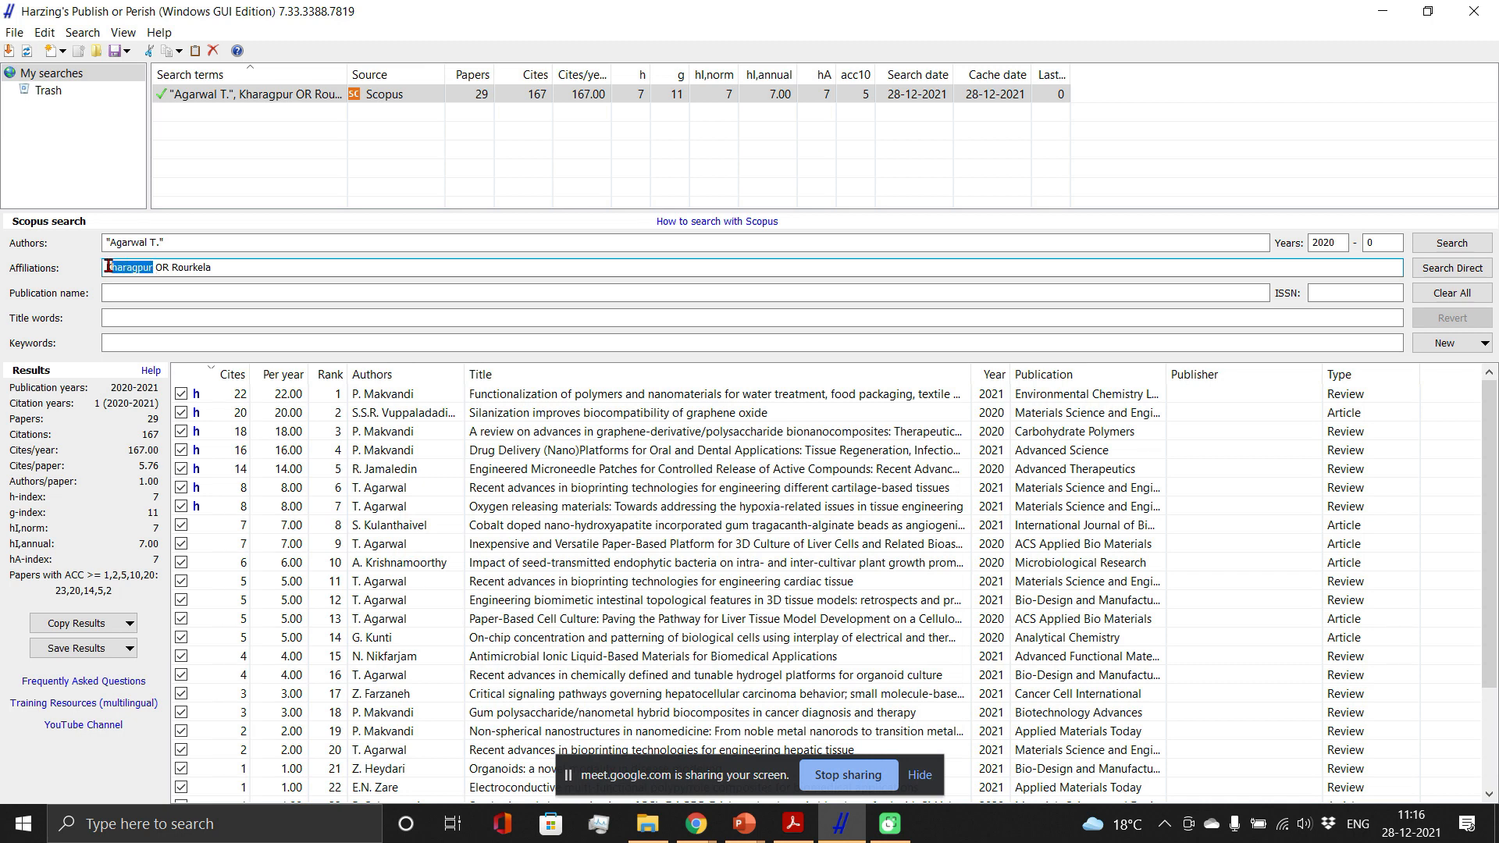
pyautogui.moveTo(171, 268); pyautogui.dragTo(217, 268)
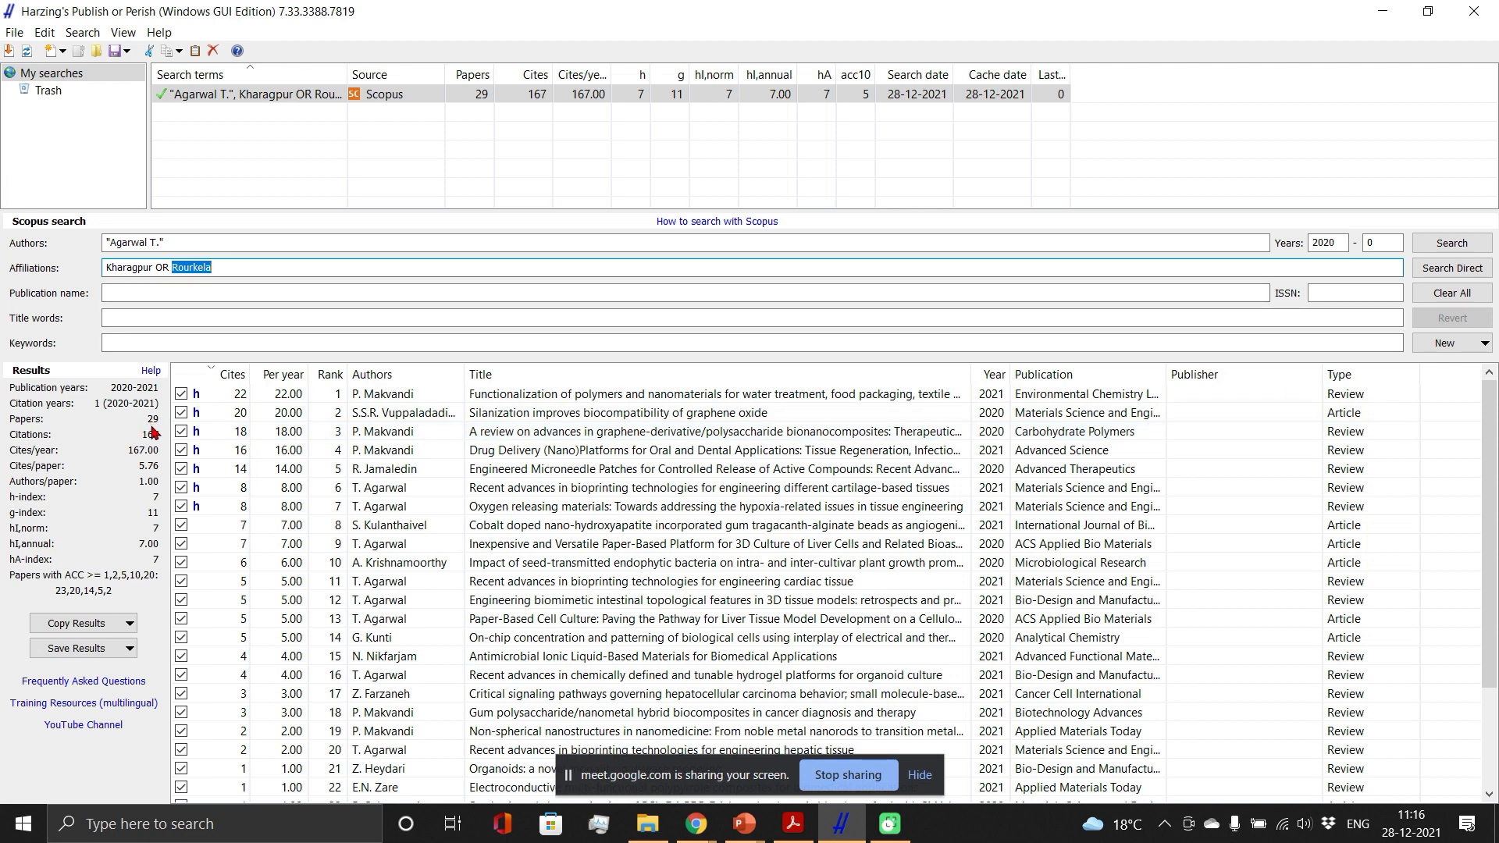
# Set the start year of the search to 2013 and rerun it.
pyautogui.click(1339, 242)
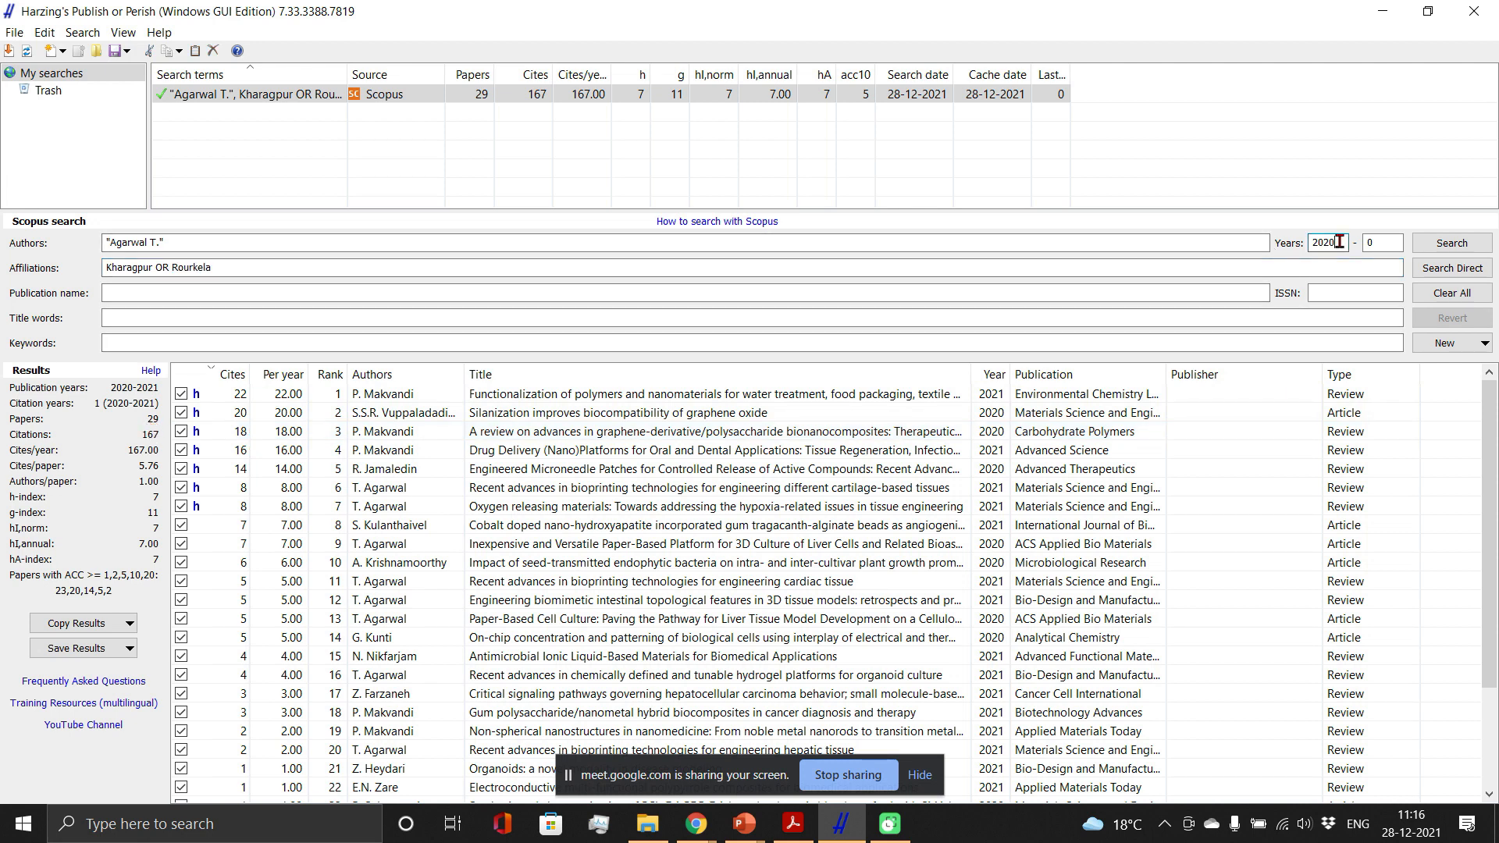
pyautogui.moveTo(1332, 242); pyautogui.dragTo(1311, 244)
pyautogui.write('2013')
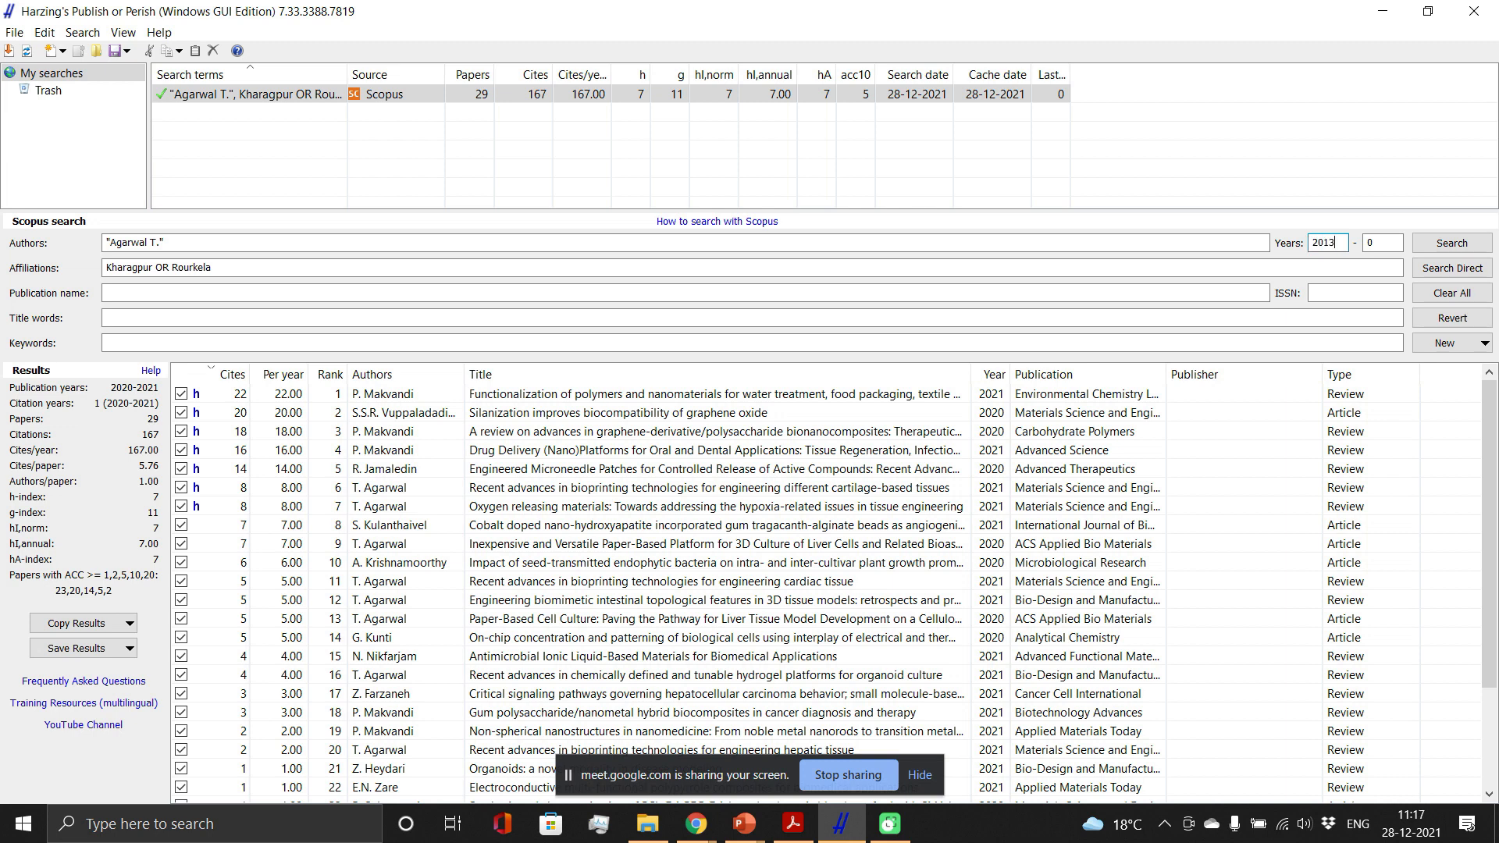
pyautogui.click(1466, 243)
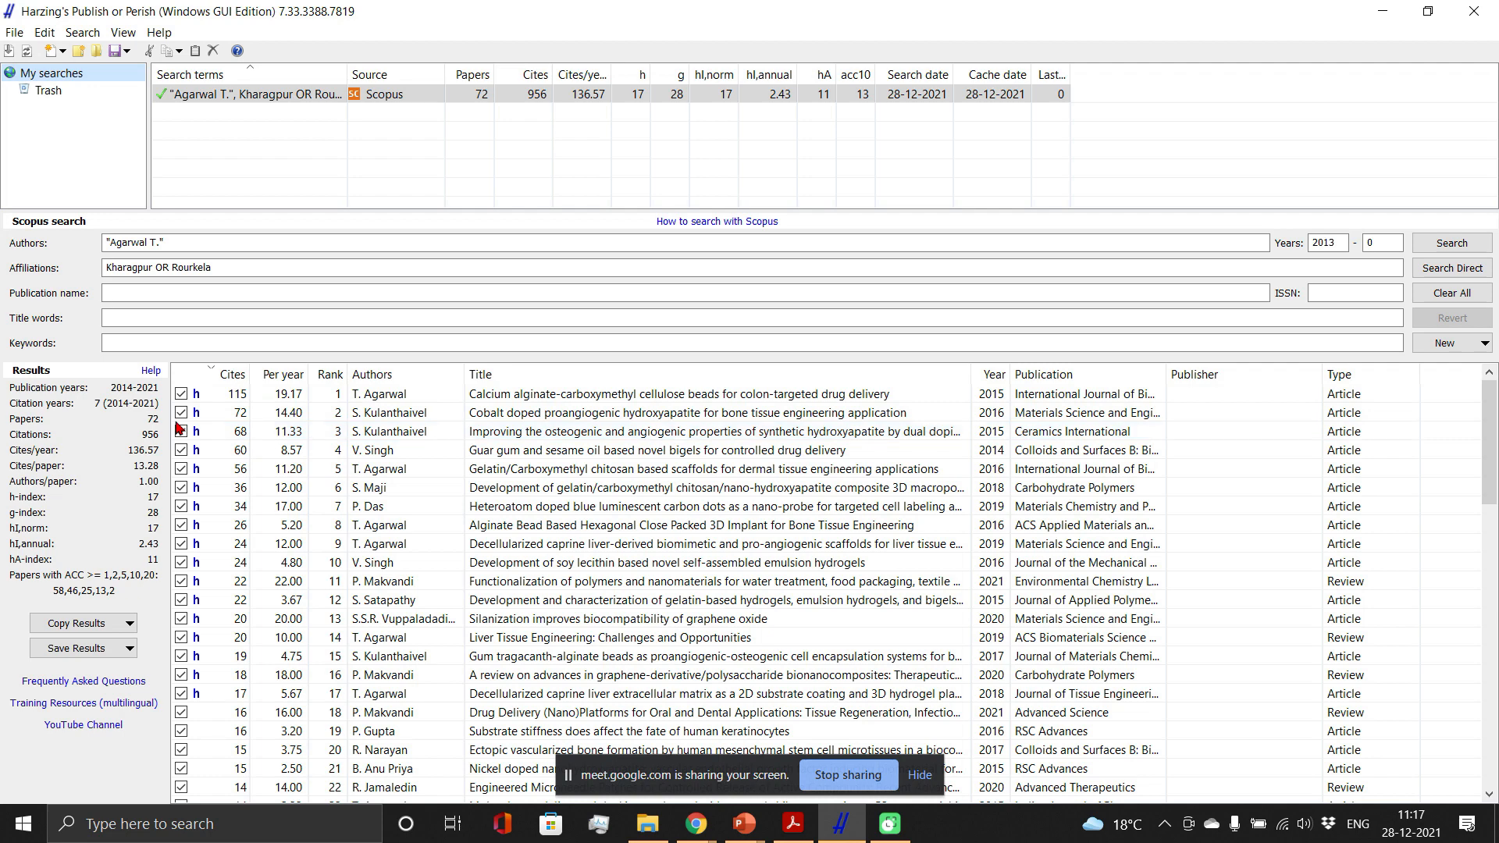
pyautogui.moveTo(1497, 443)
pyautogui.mouseDown()
pyautogui.moveTo(1497, 727)
pyautogui.moveTo(1497, 438)
pyautogui.mouseUp()
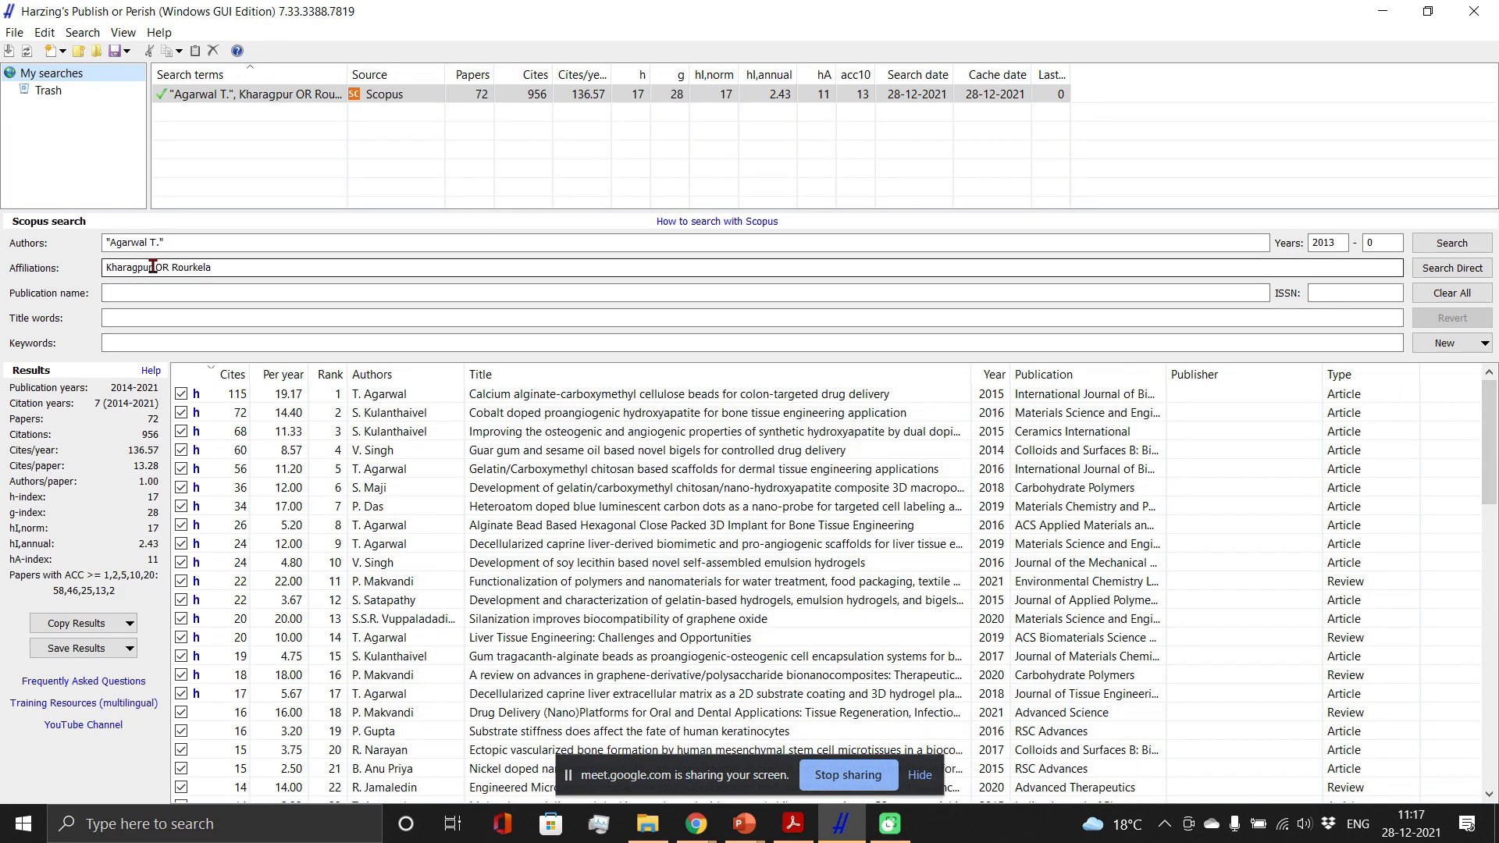
# Remove "OR Rourkela" from the affiliation and rerun the search with Kharagpur alone.
pyautogui.moveTo(154, 267); pyautogui.dragTo(216, 268)
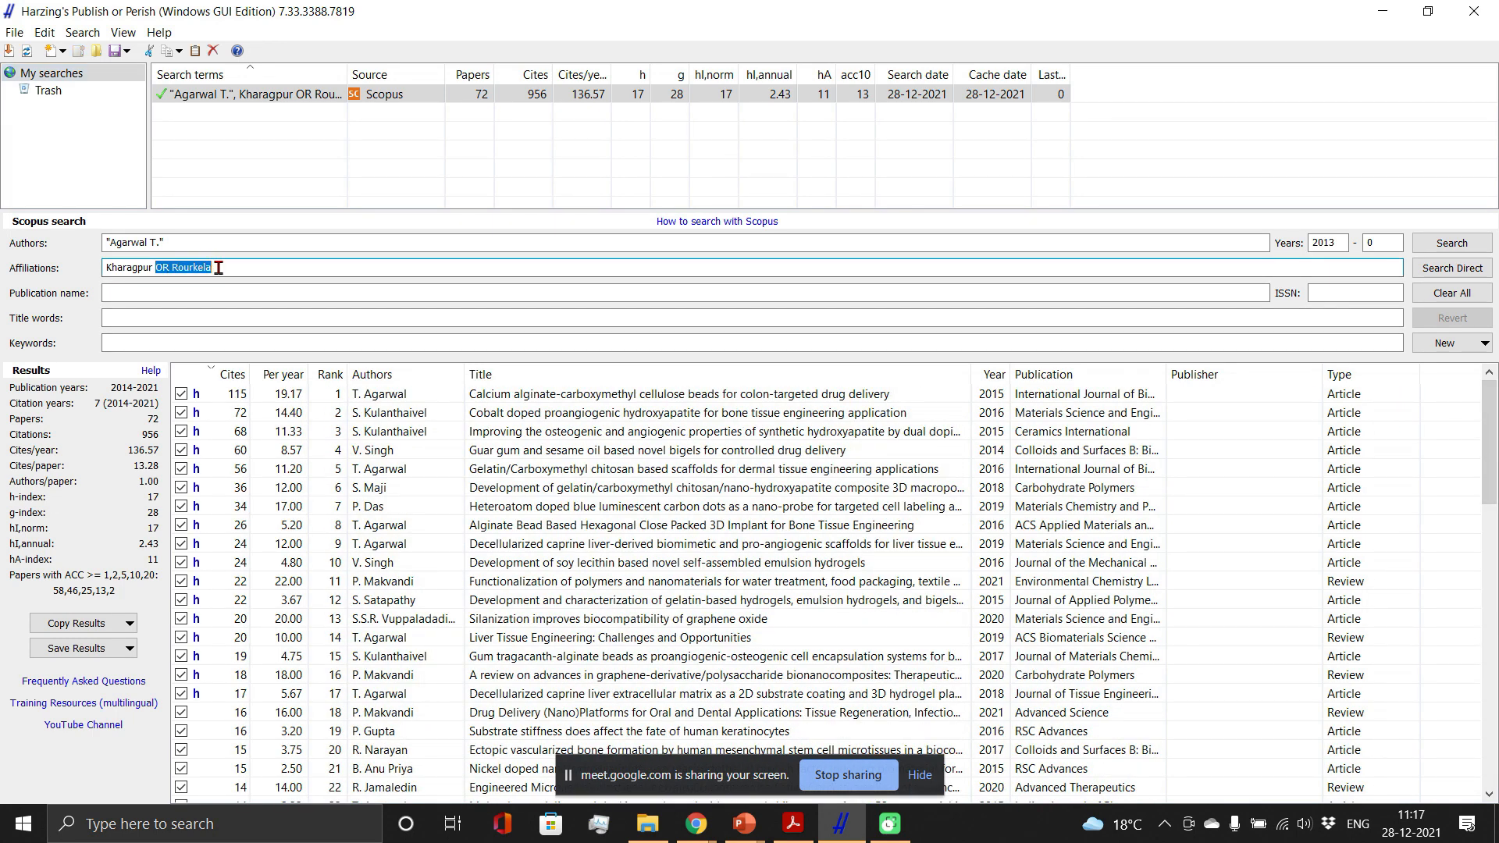
pyautogui.press('BackSpace')
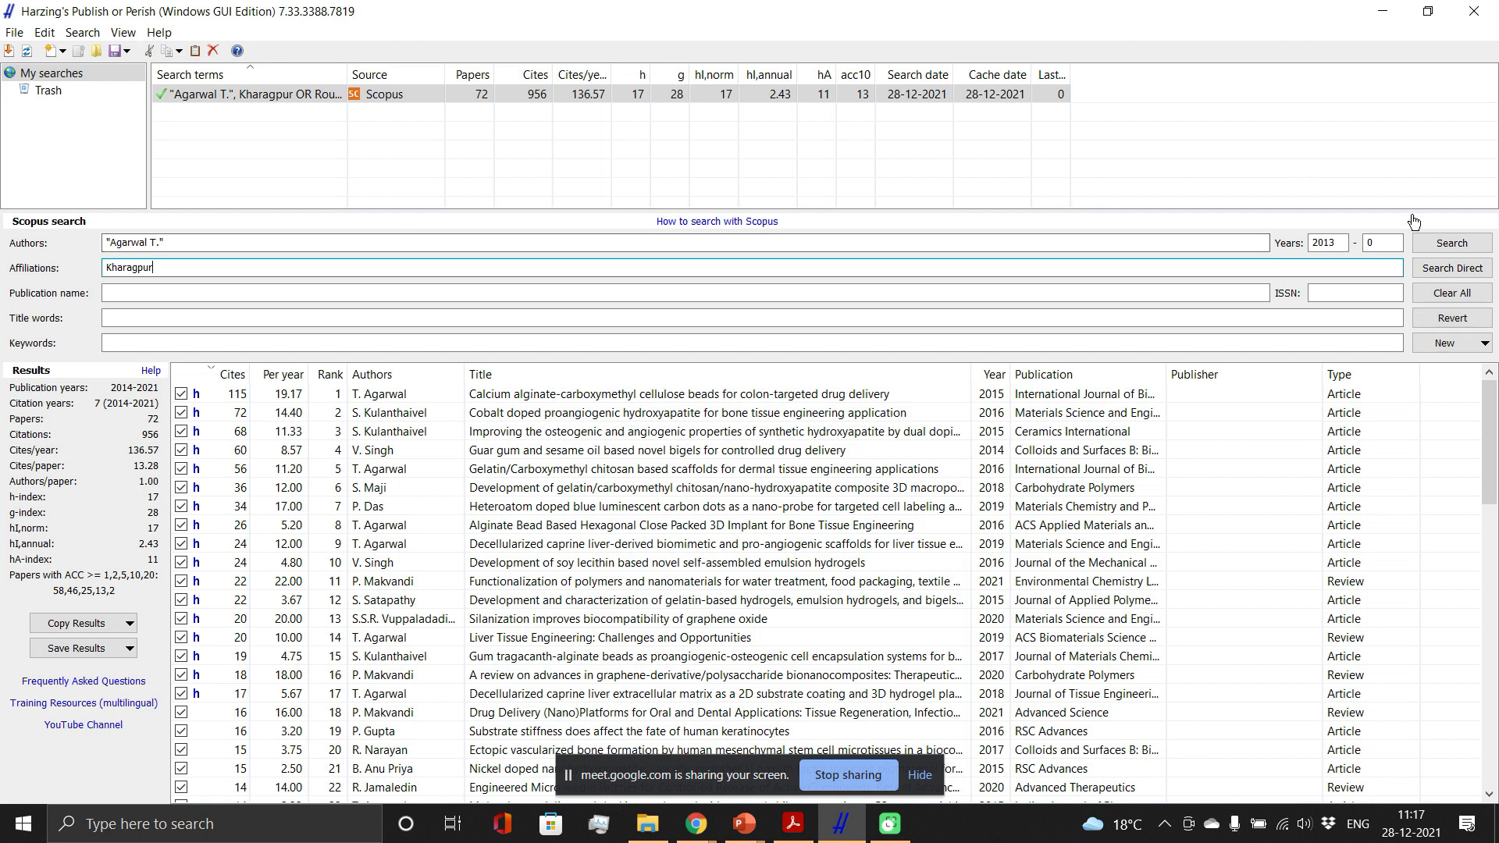
pyautogui.click(1435, 245)
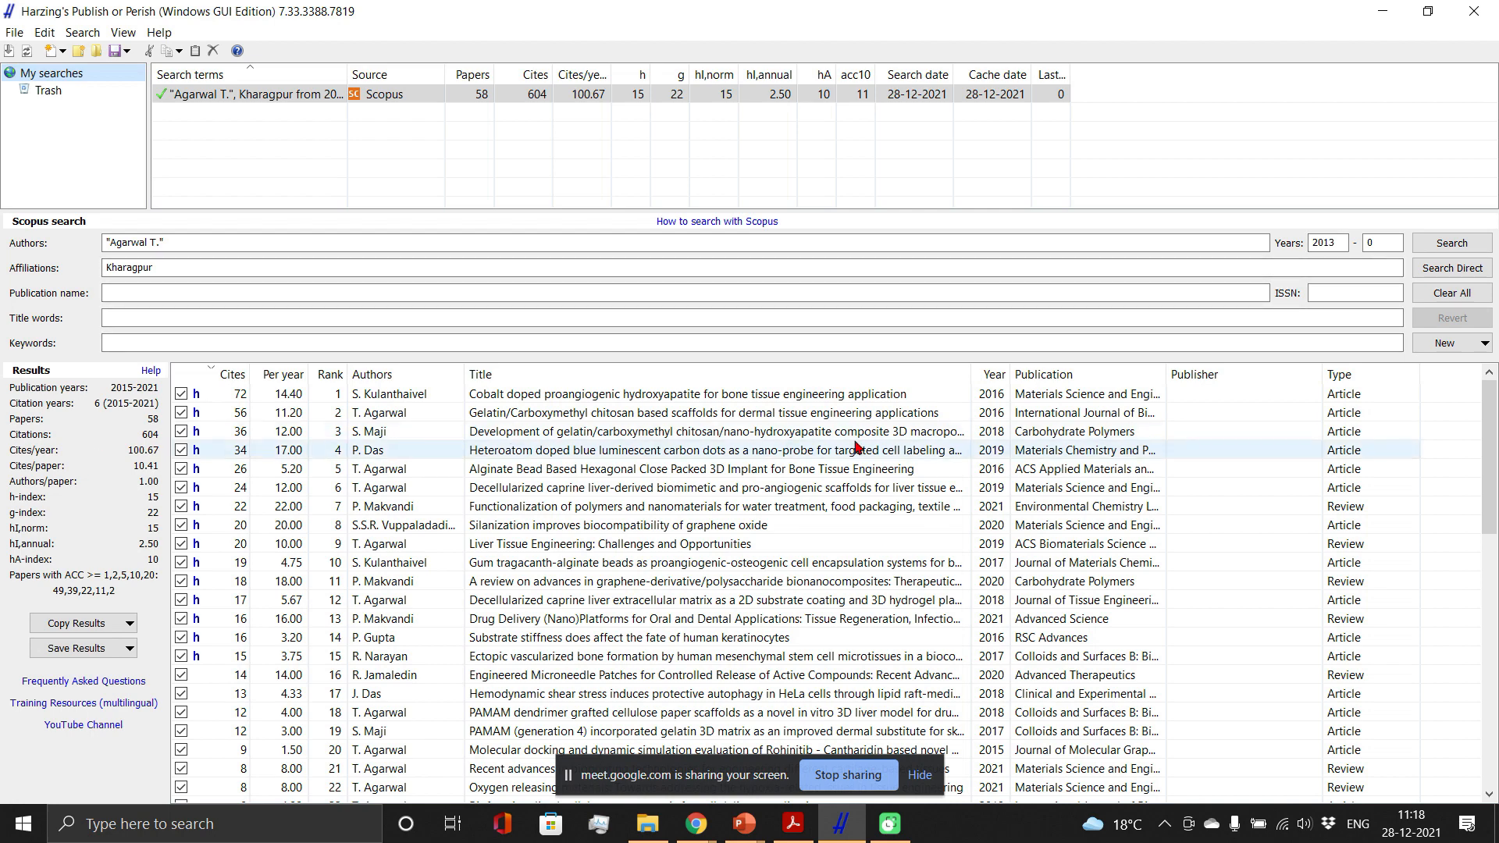
pyautogui.moveTo(1489, 453)
pyautogui.mouseDown()
pyautogui.moveTo(1489, 727)
pyautogui.moveTo(1489, 445)
pyautogui.mouseUp()
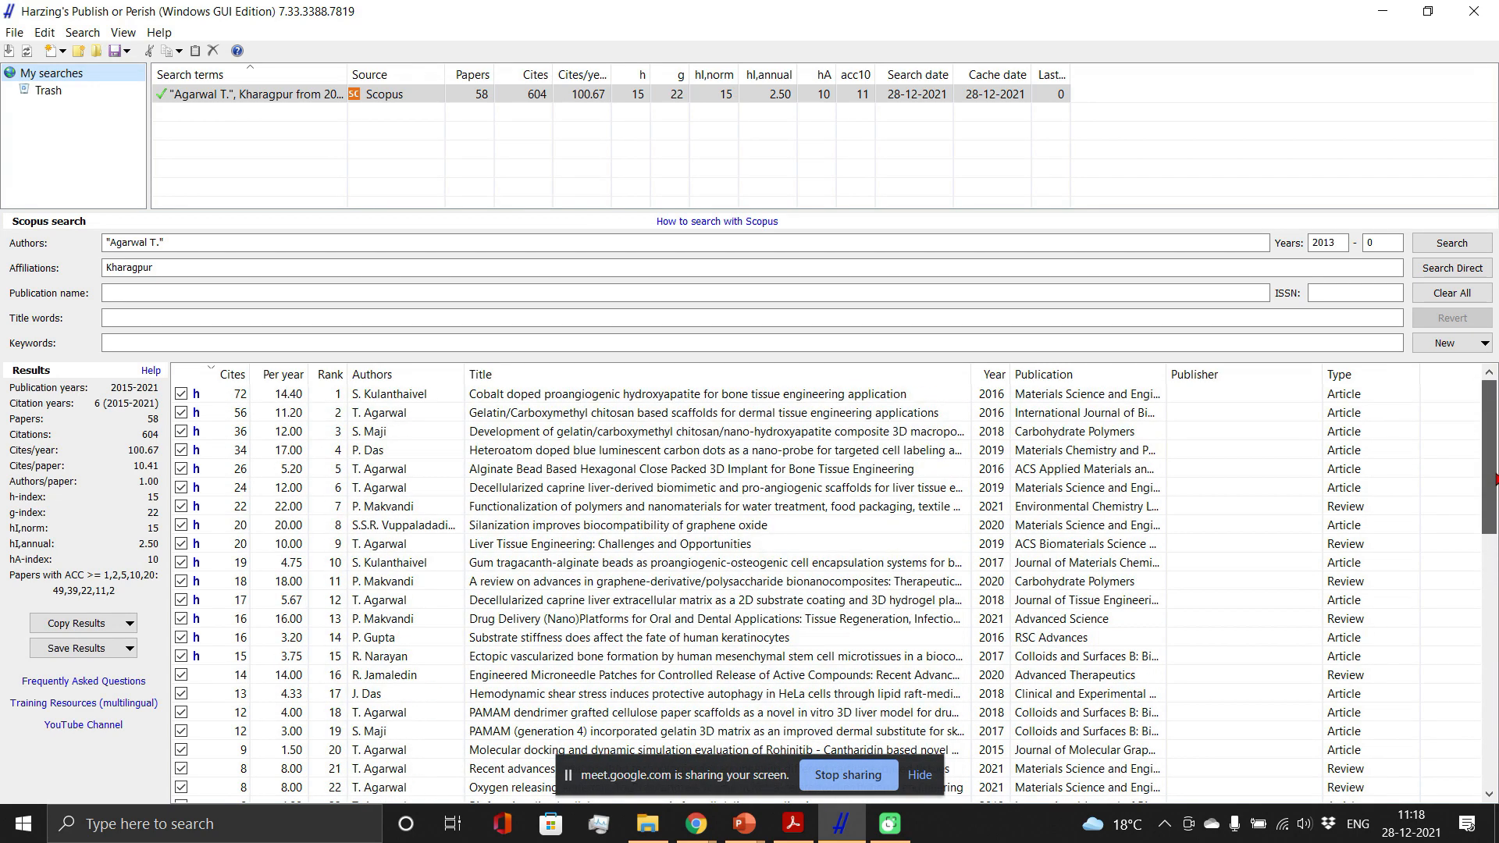
# Clear the affiliation, add a co-author's quoted name to the authors with +, and run the search to review their joint papers.
pyautogui.click(214, 242)
pyautogui.moveTo(185, 266); pyautogui.dragTo(56, 282)
pyautogui.press('BackSpace')
pyautogui.click(188, 242)
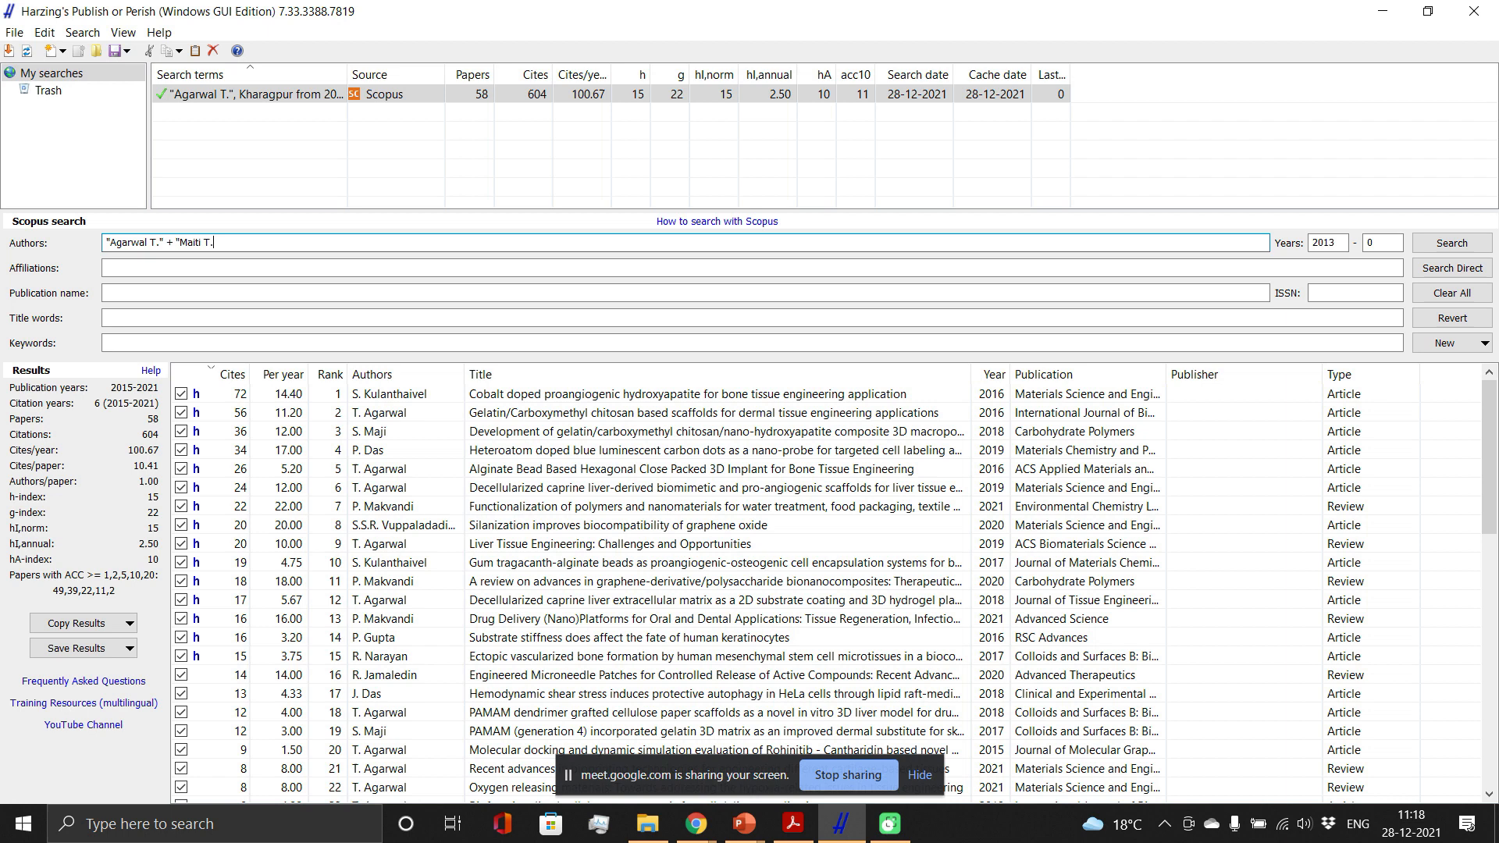
pyautogui.click(1486, 247)
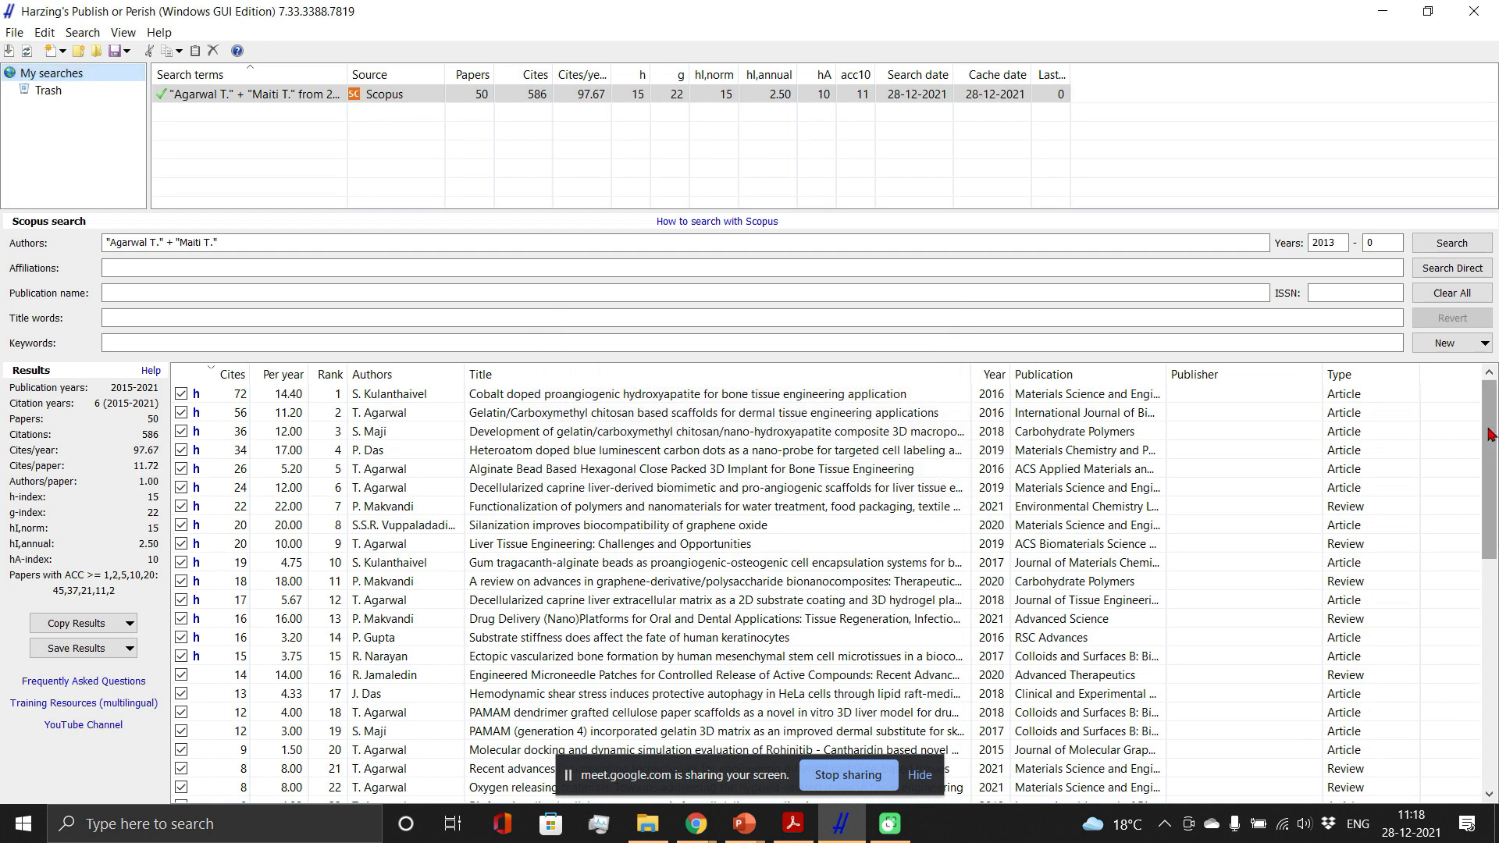
pyautogui.moveTo(1491, 435); pyautogui.dragTo(1492, 664)
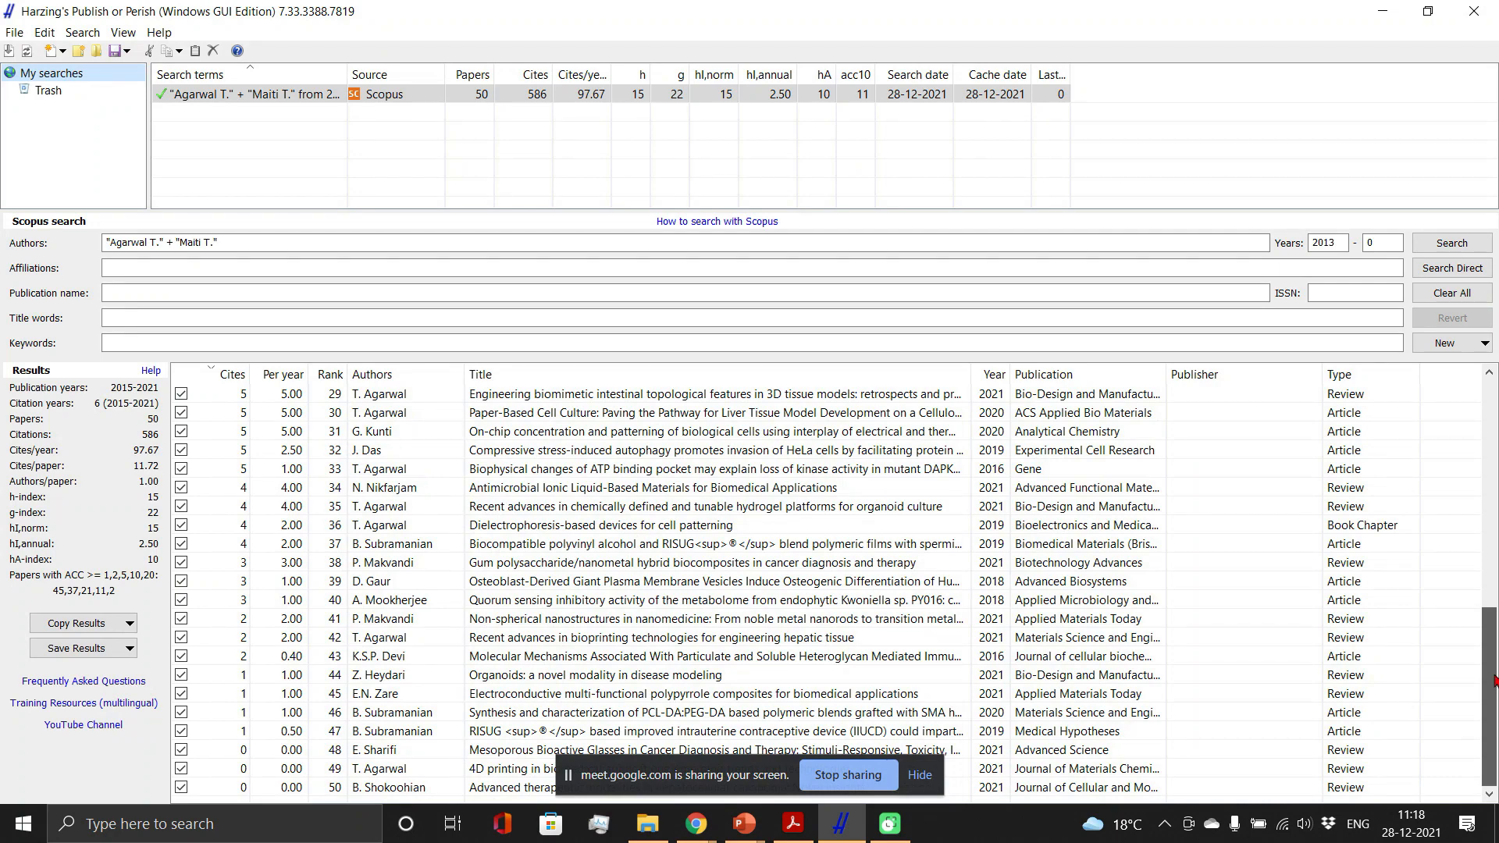
pyautogui.scroll(9, 1480, 625)
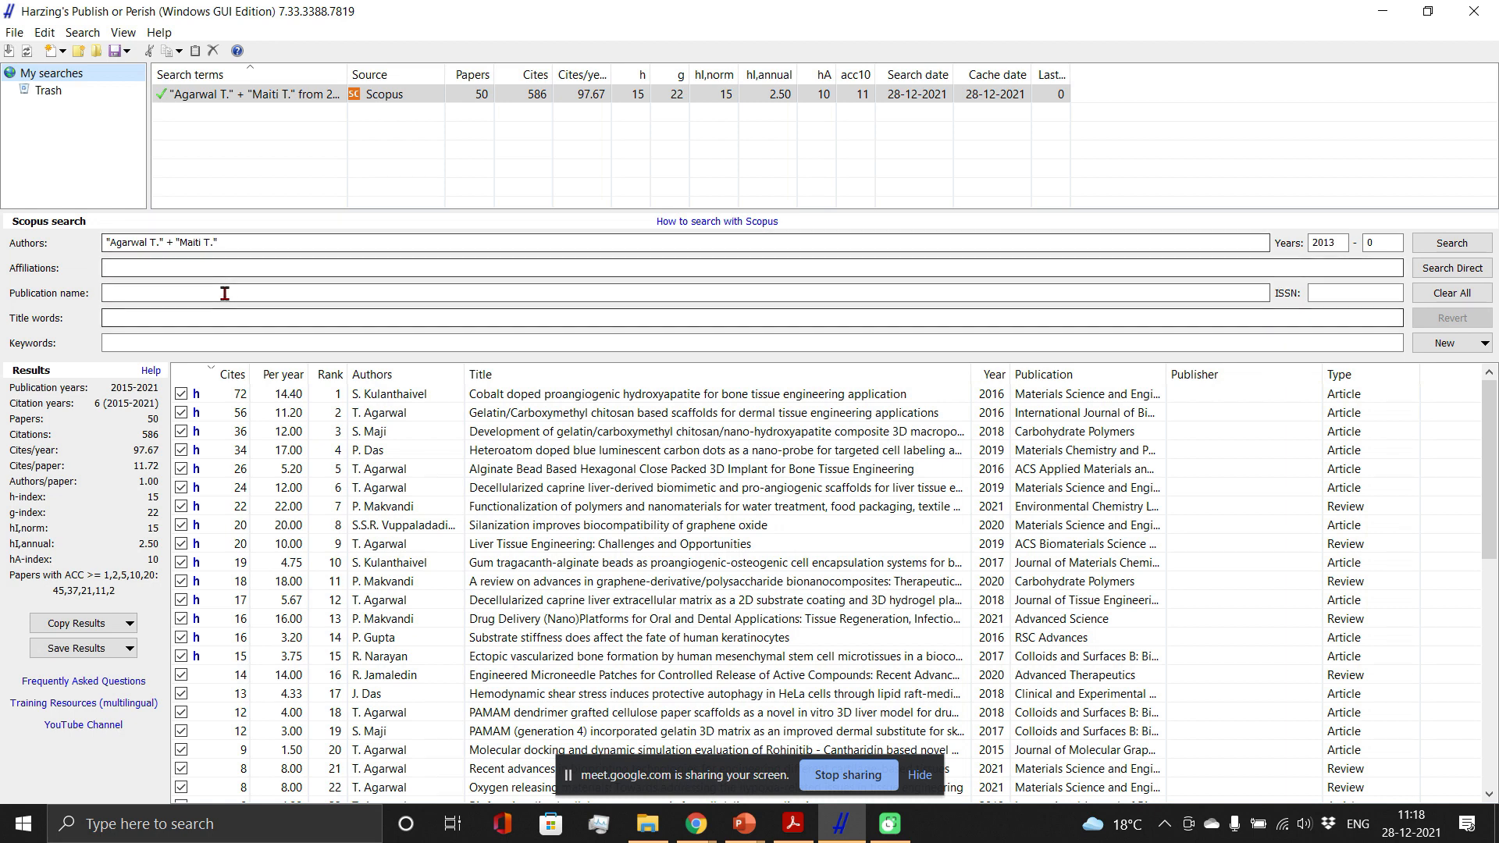
# Limit the two-author search to the title word print* and run it.
pyautogui.click(176, 315)
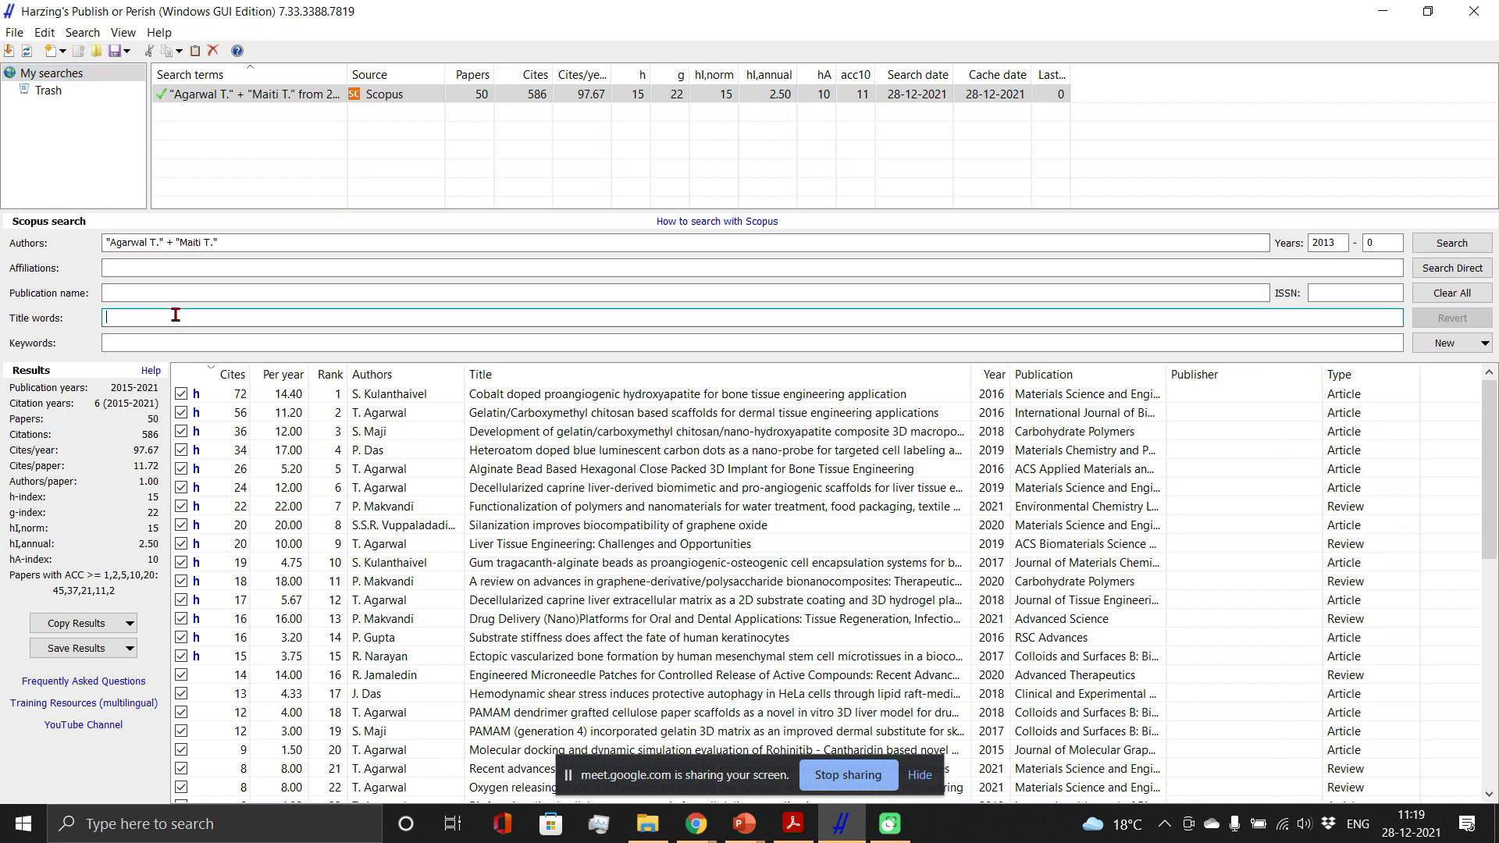
pyautogui.write('print*')
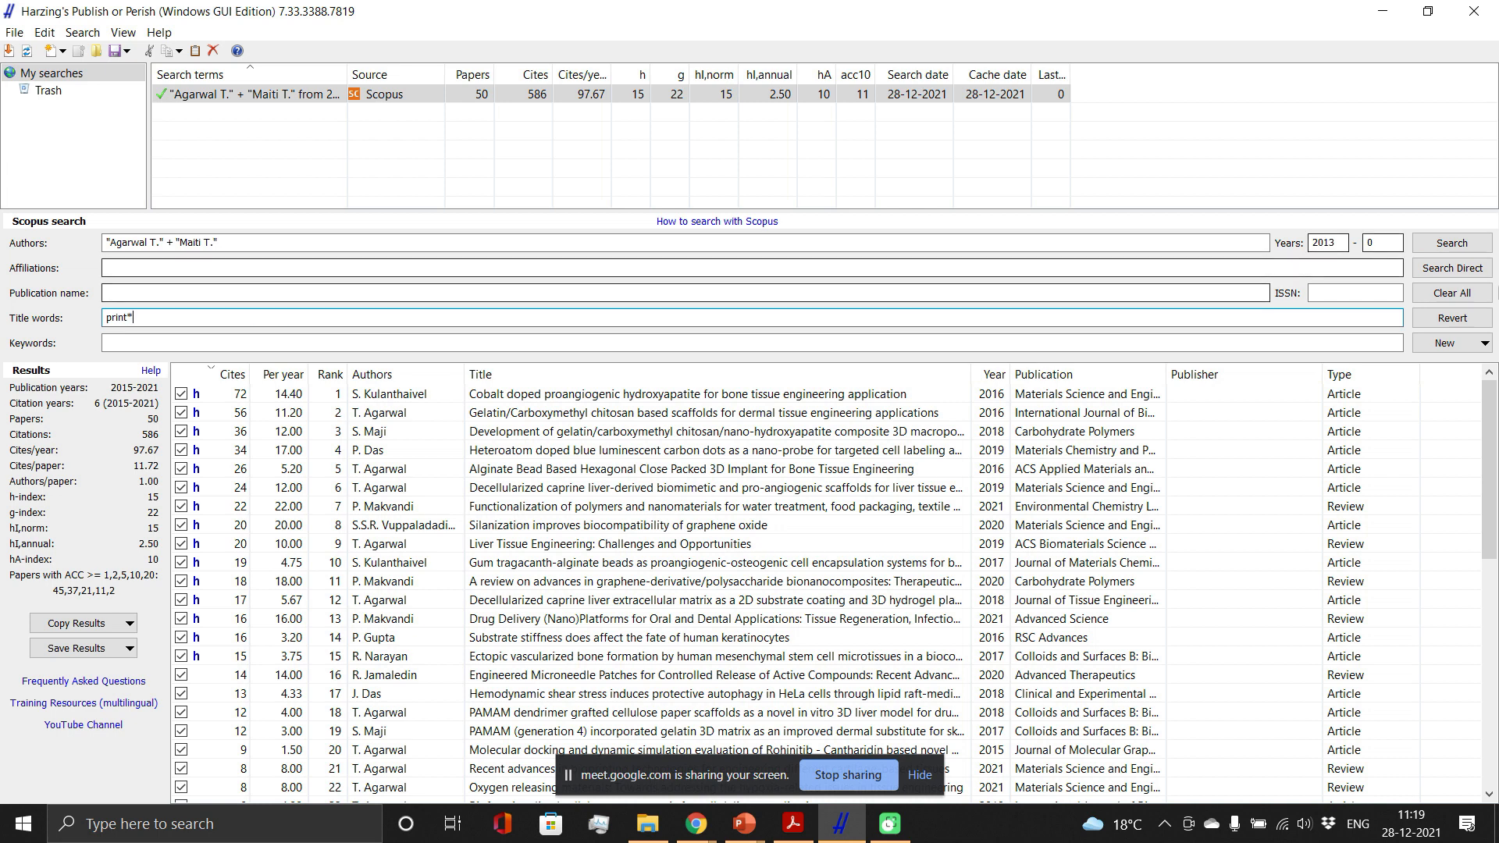
pyautogui.click(1452, 243)
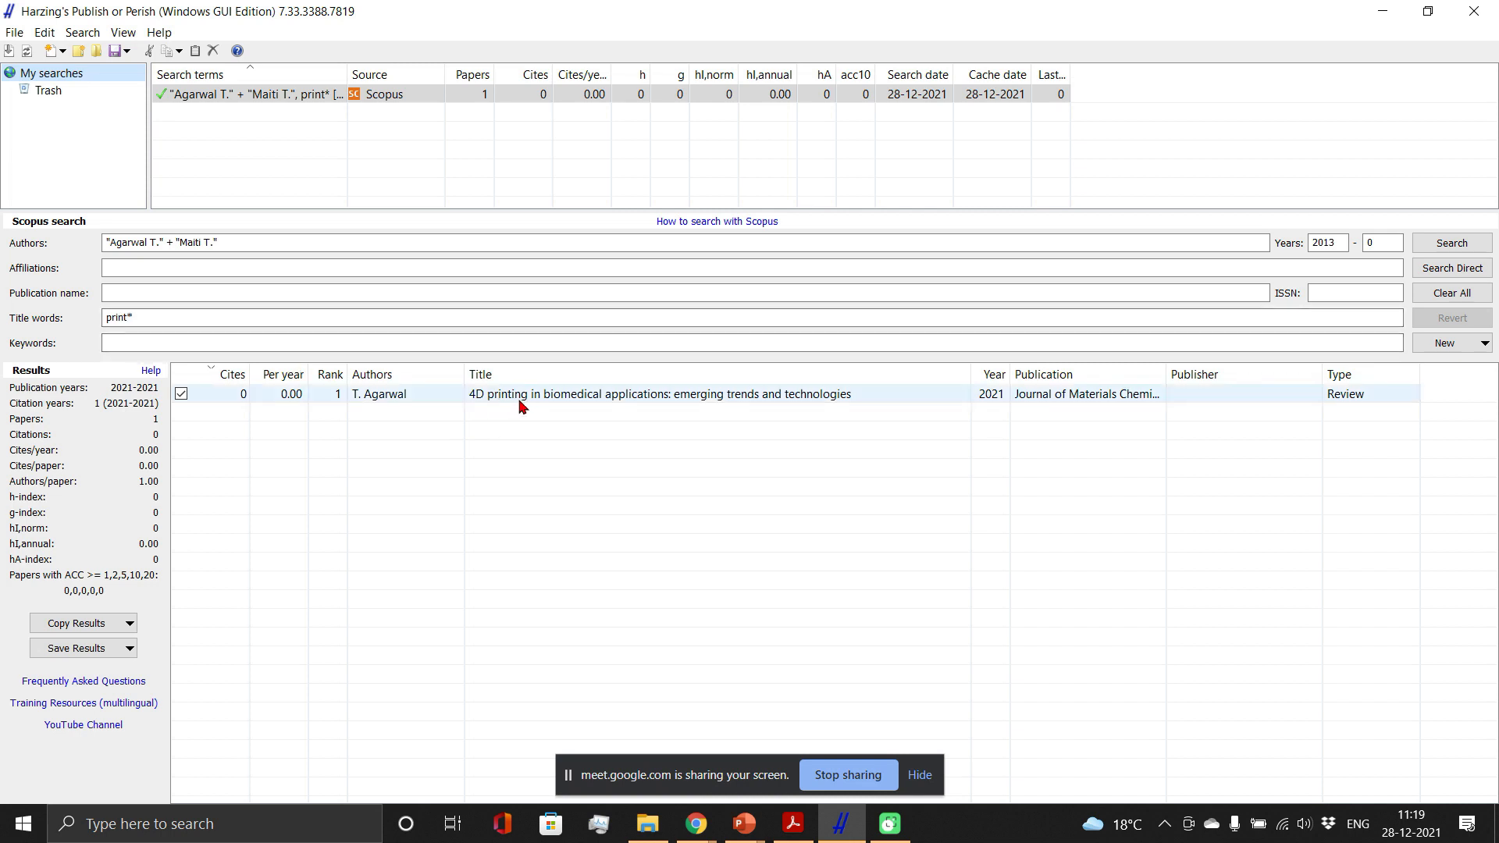
# Put a wildcard in front of the title word as well, making it *print*, and rerun the search.
pyautogui.click(186, 325)
pyautogui.press('BackSpace')
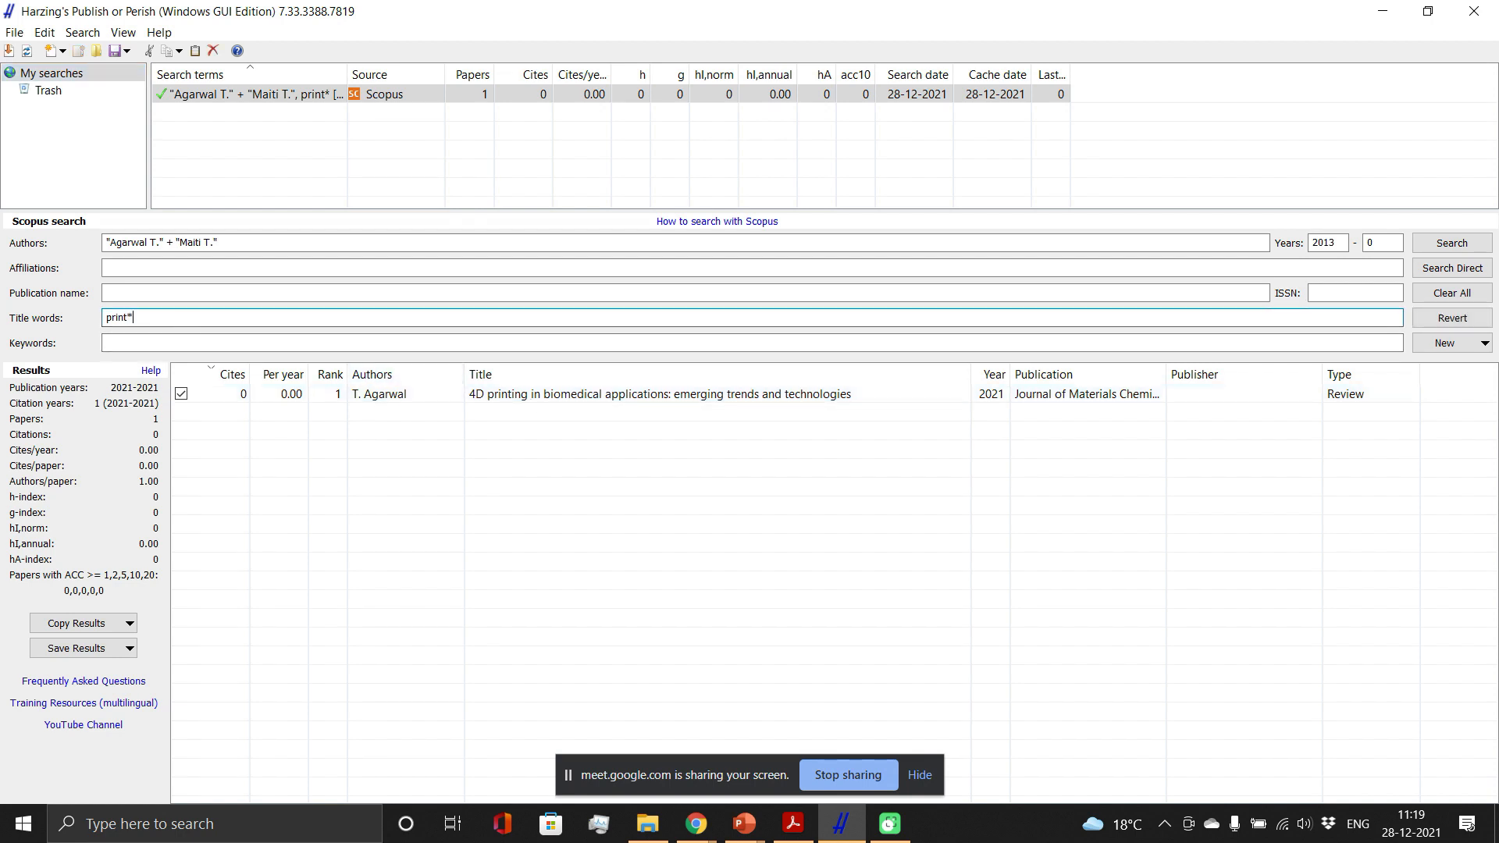
pyautogui.click(107, 318)
pyautogui.write('*')
pyautogui.click(1452, 243)
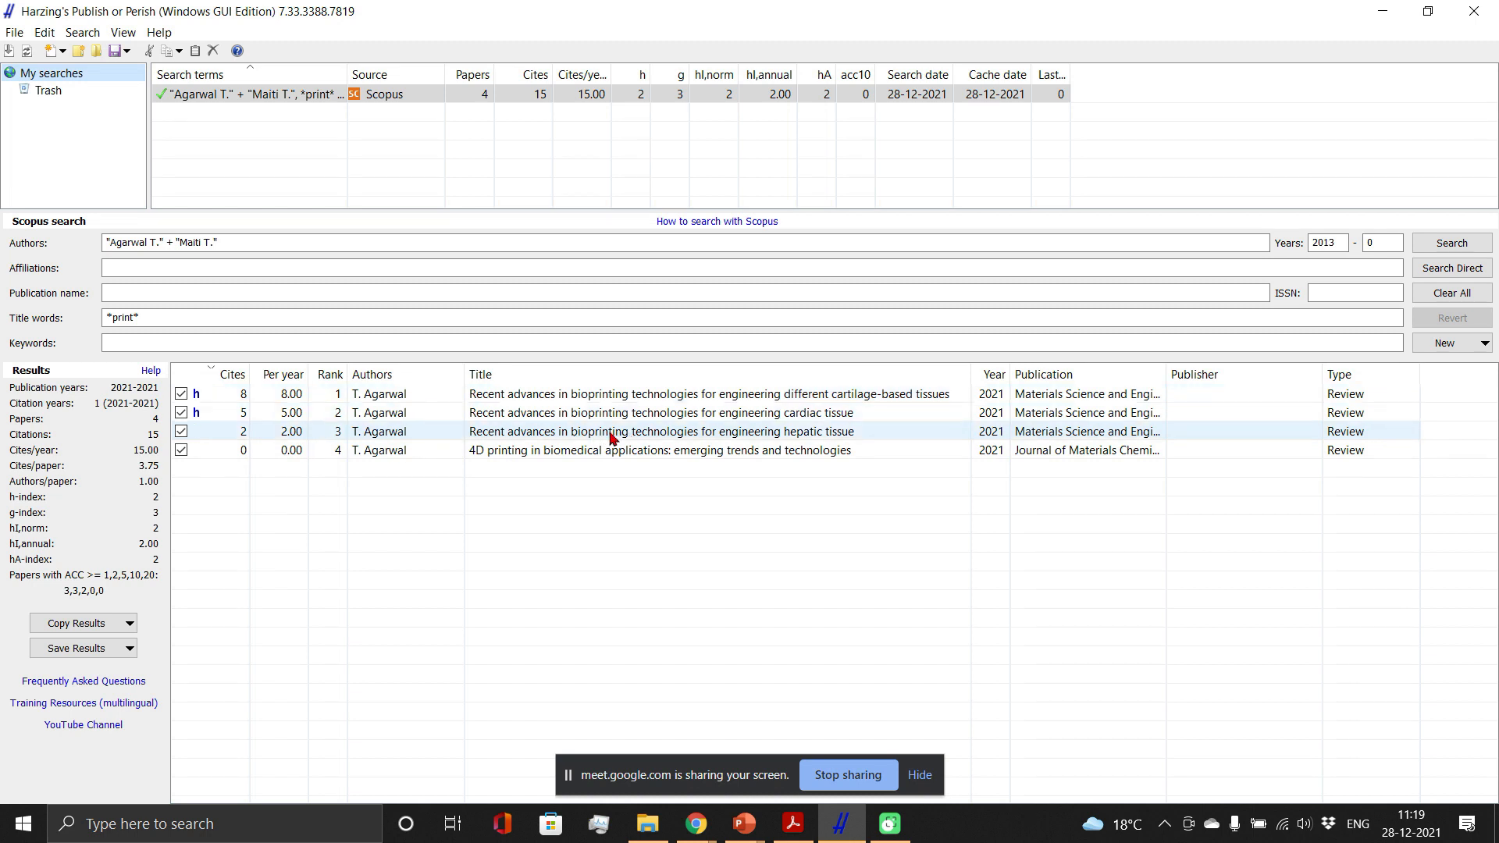
# Clear the title words, enter *print* as the keyword instead and rerun the search.
pyautogui.click(192, 324)
pyautogui.moveTo(179, 321); pyautogui.dragTo(99, 322)
pyautogui.press('BackSpace')
pyautogui.click(109, 345)
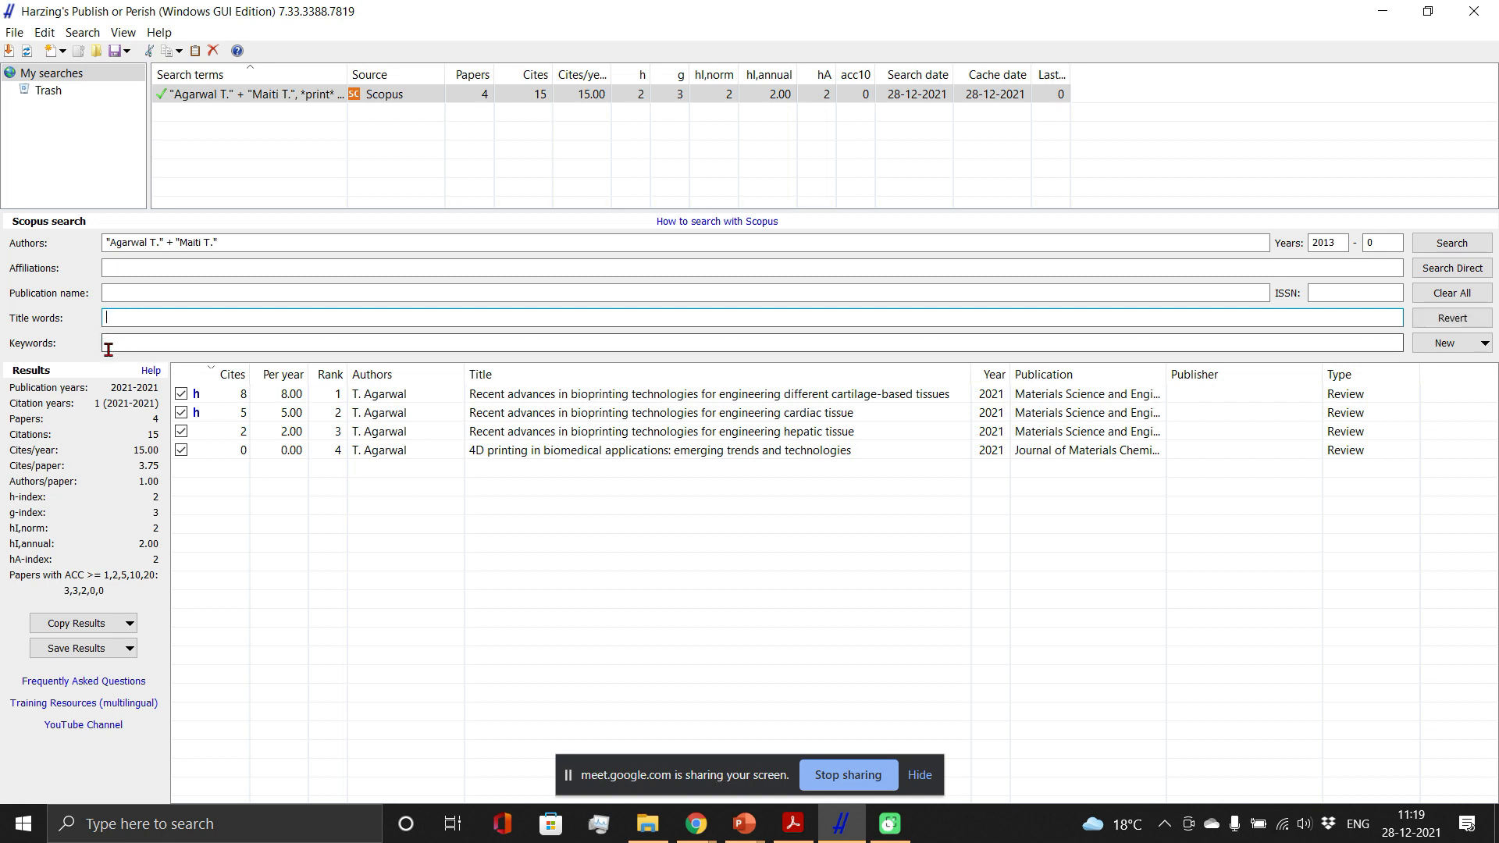
pyautogui.write('*print*')
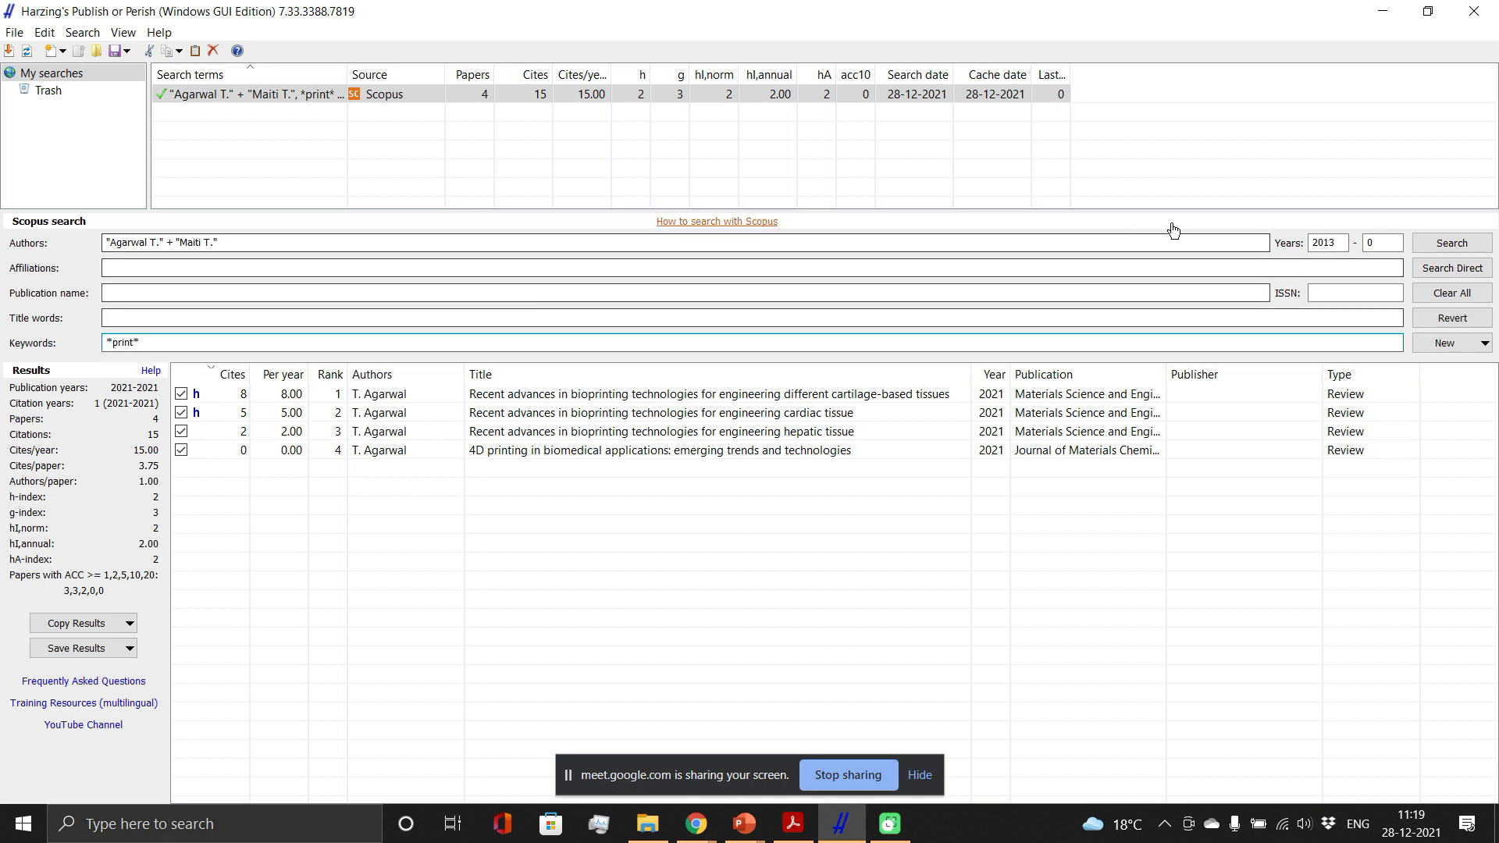
pyautogui.click(1453, 243)
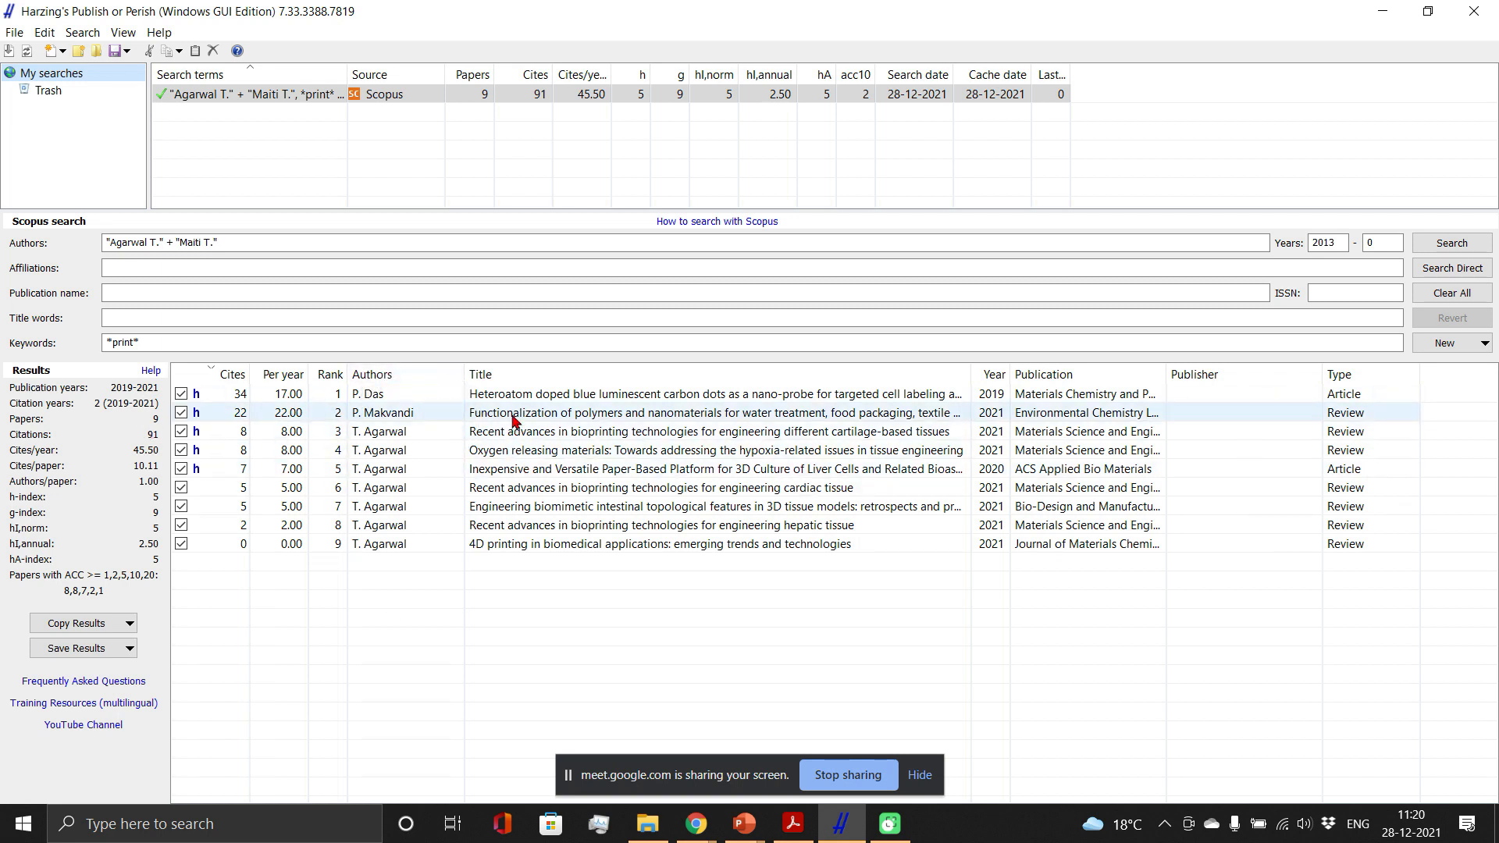
pyautogui.click(138, 342)
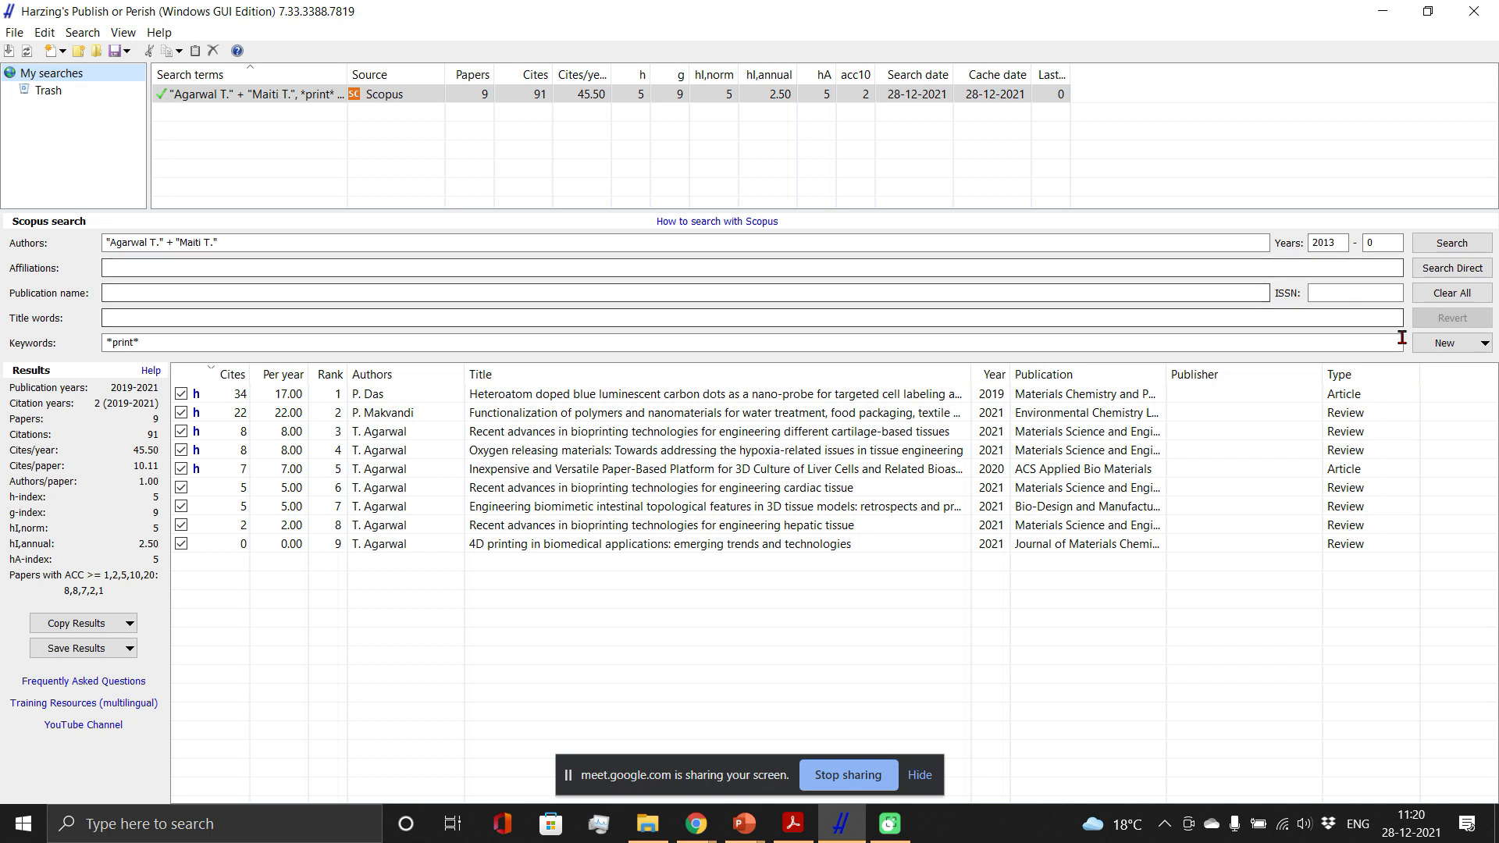
# Create a new Google Scholar search from the current criteria and compare it with the Scopus search.
pyautogui.click(1429, 346)
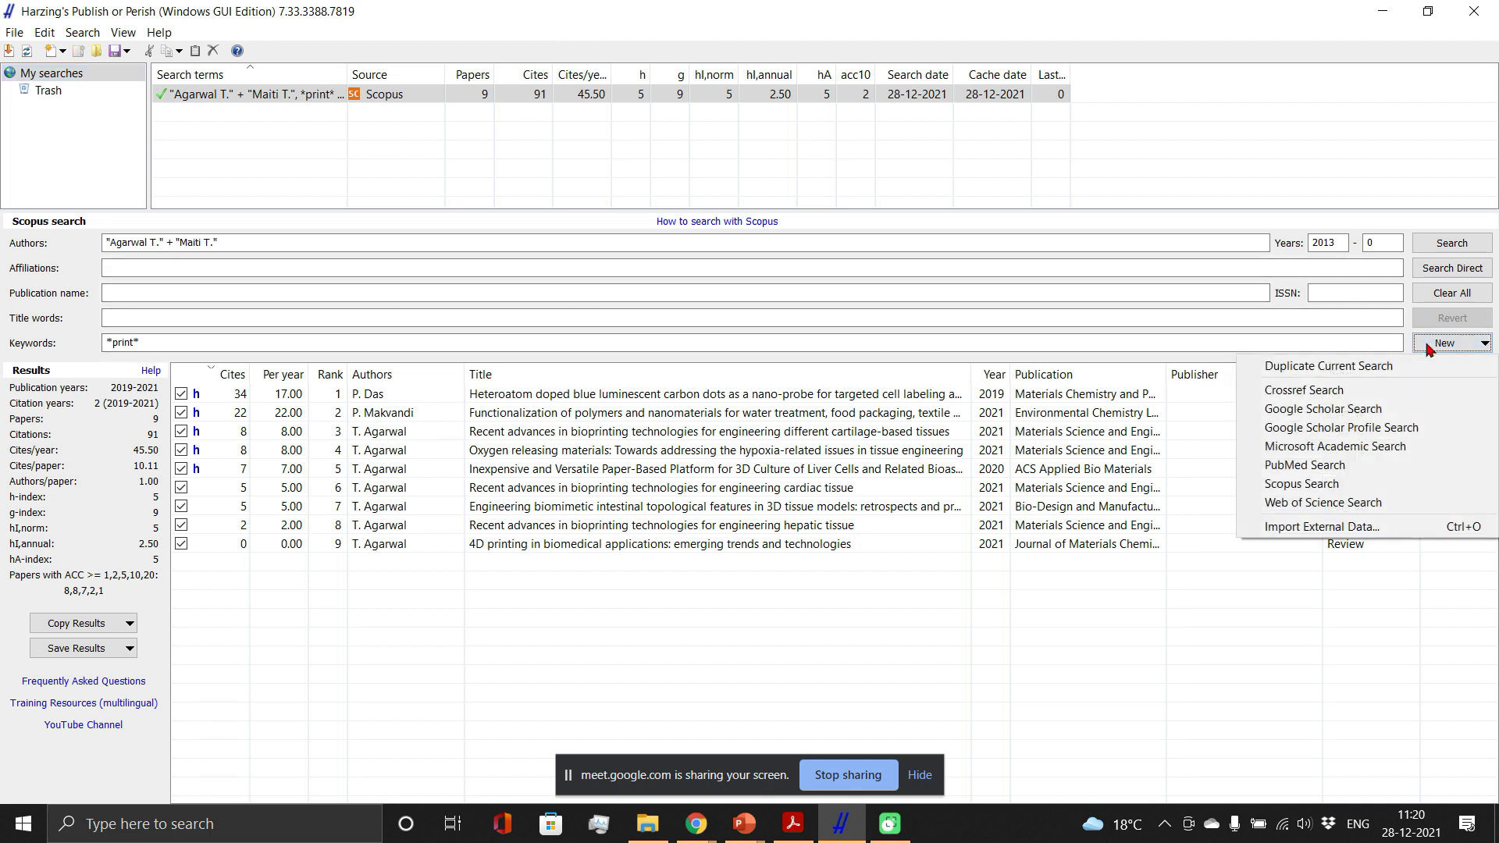
pyautogui.click(1345, 417)
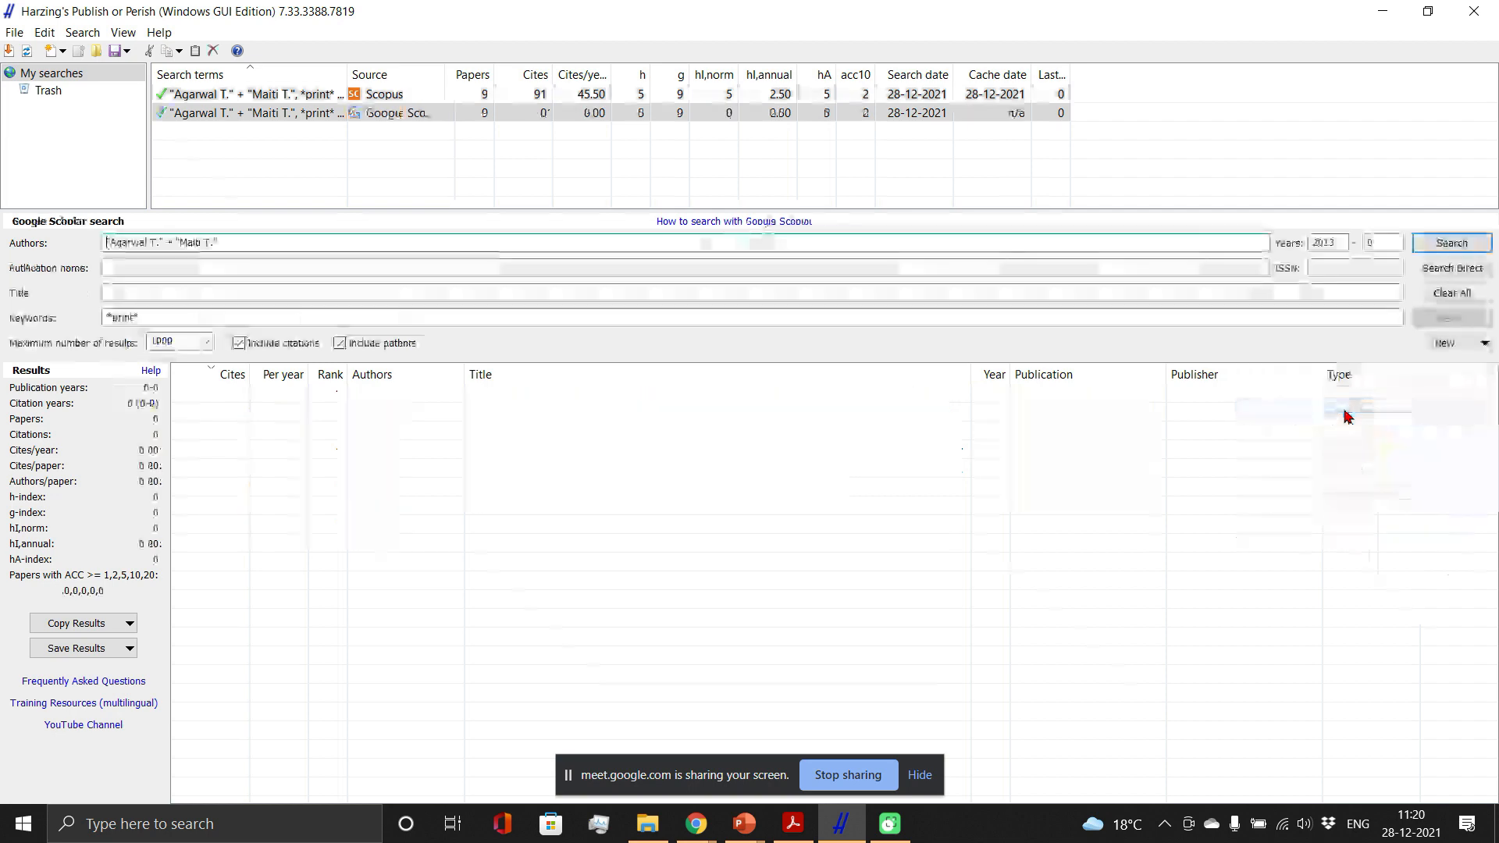
pyautogui.click(240, 96)
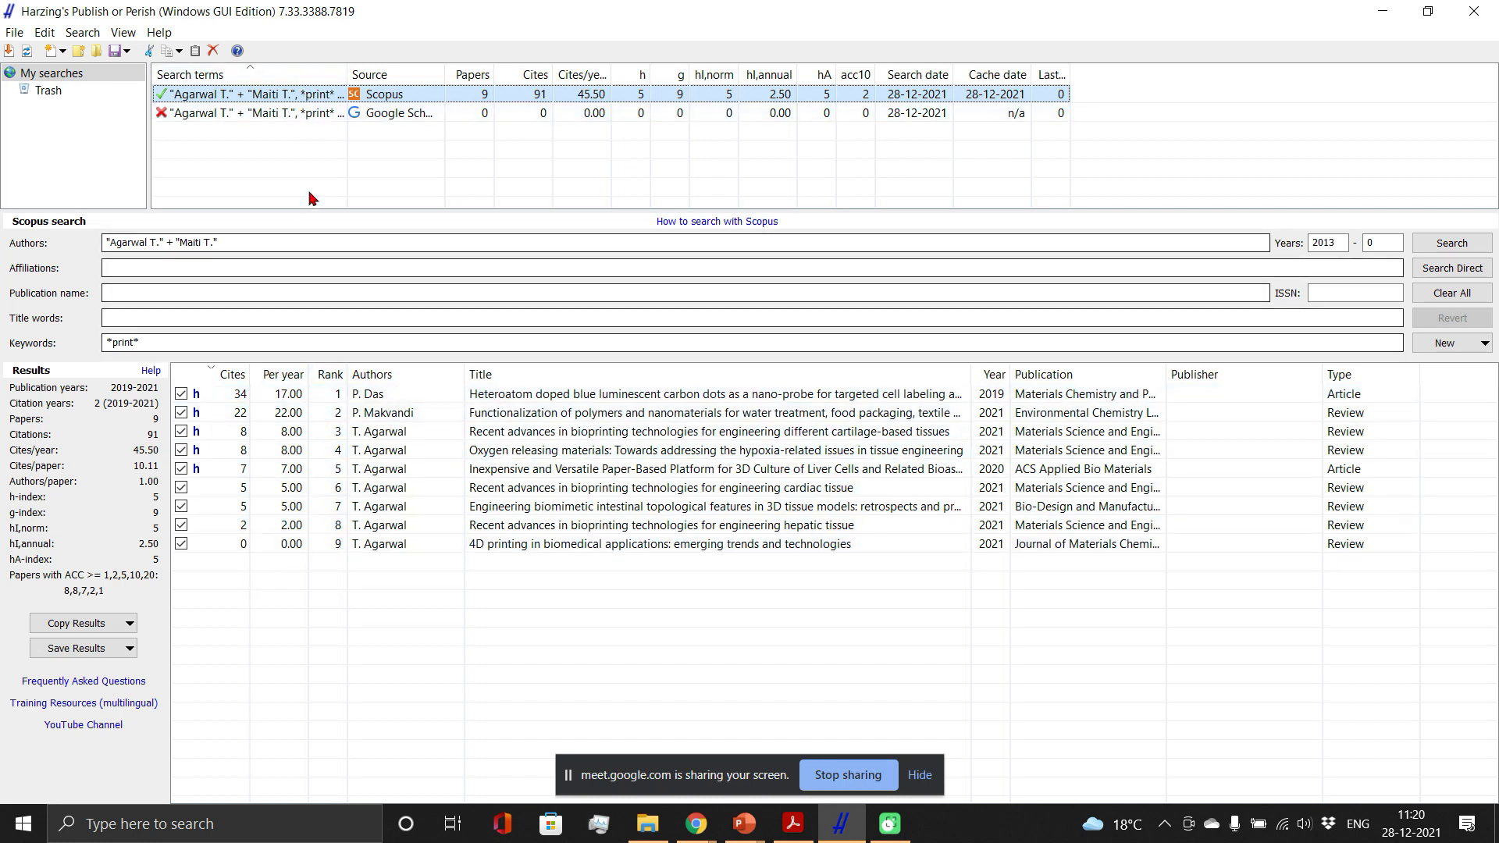
pyautogui.click(290, 117)
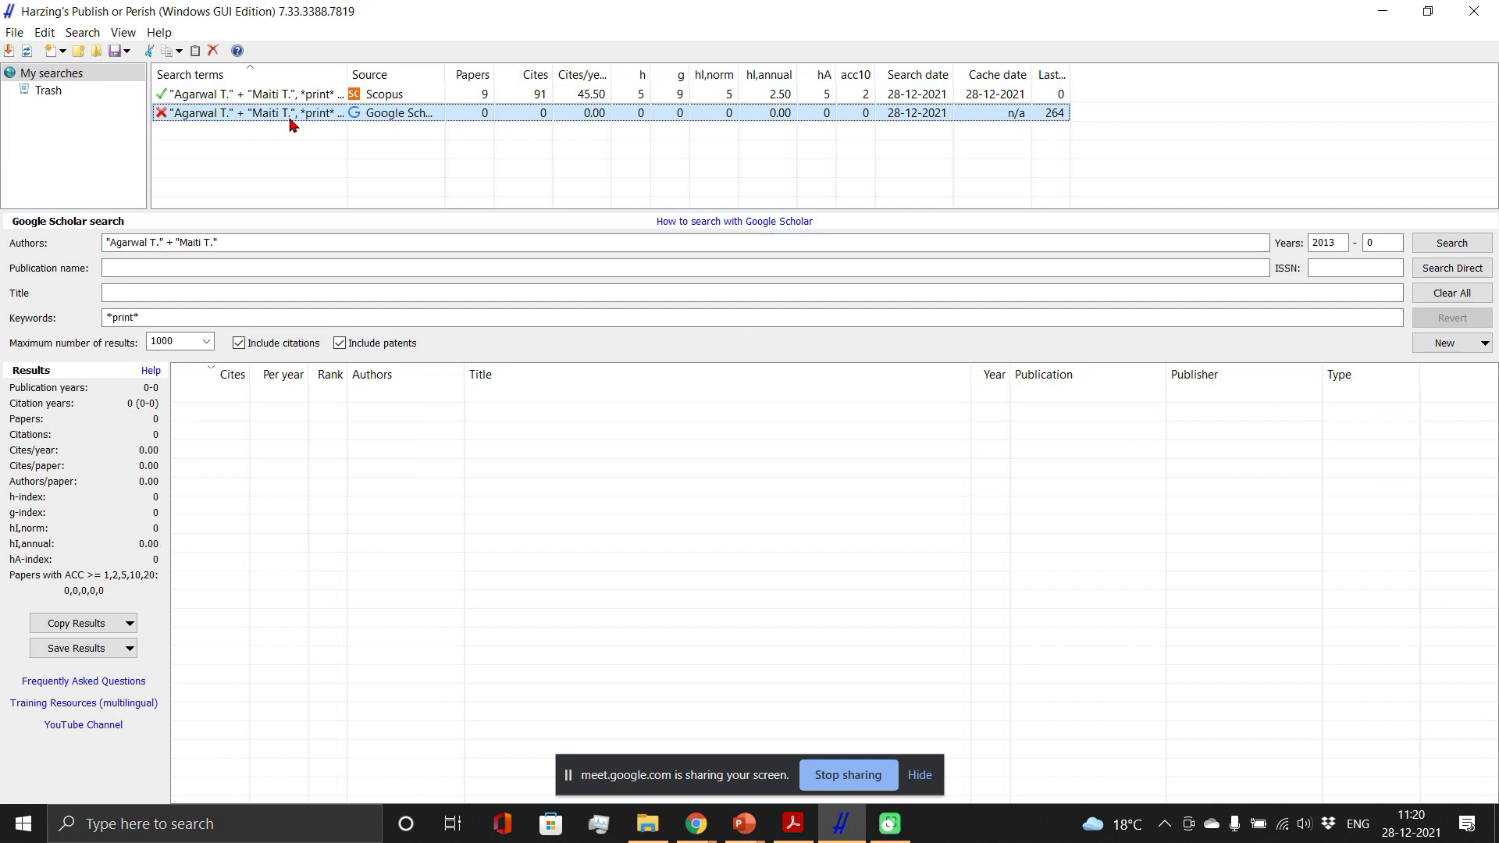
# Replace the initials of both authors in the Google Scholar search with first names placed before the surnames, keeping each full name quoted.
pyautogui.click(158, 242)
pyautogui.click(159, 242)
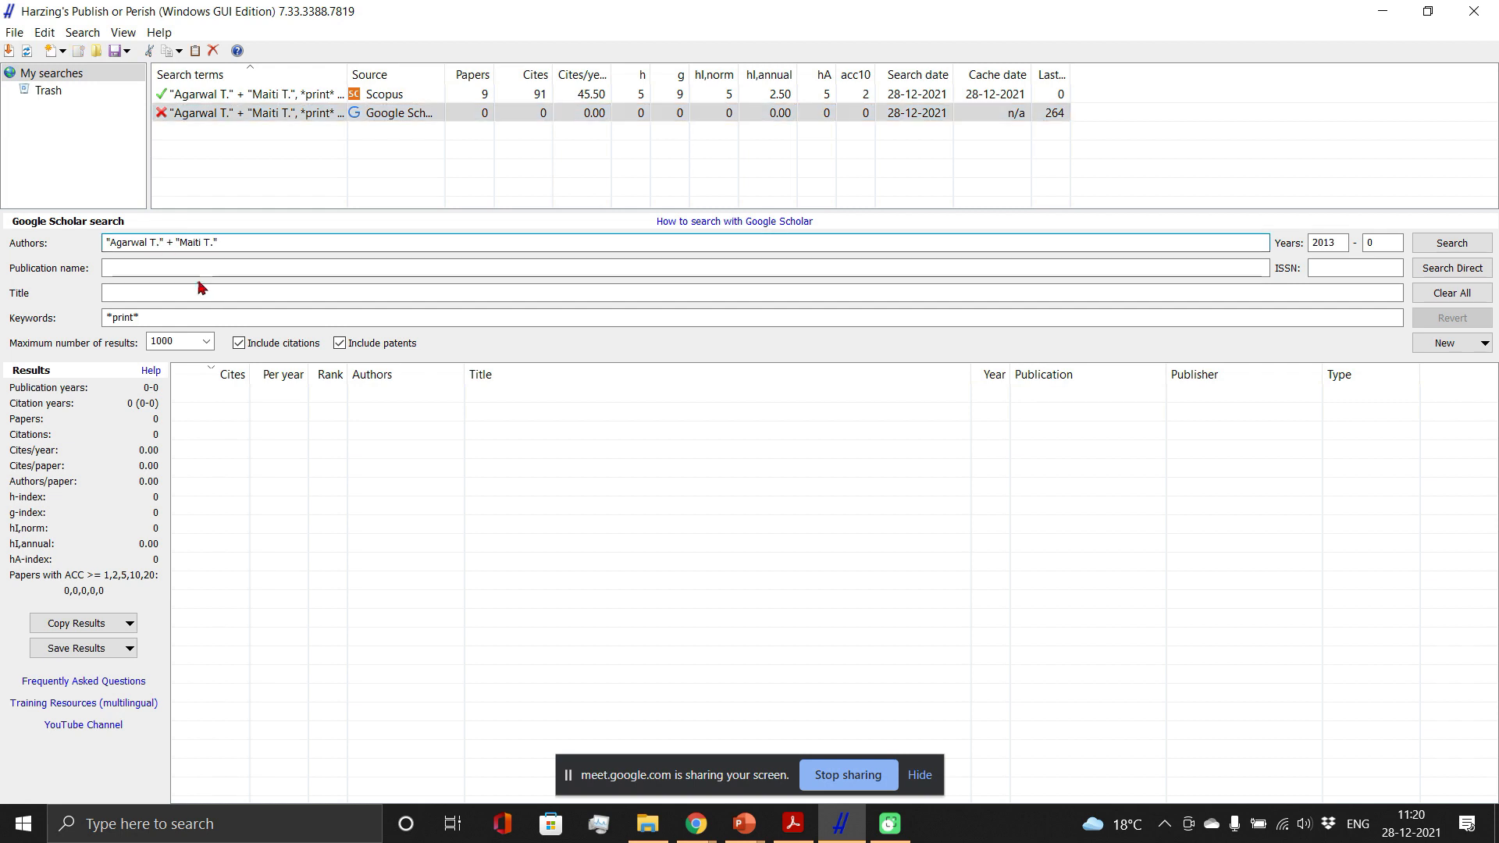
pyautogui.press('BackSpace')
pyautogui.press('BackSpace')
pyautogui.press('BackSpace')
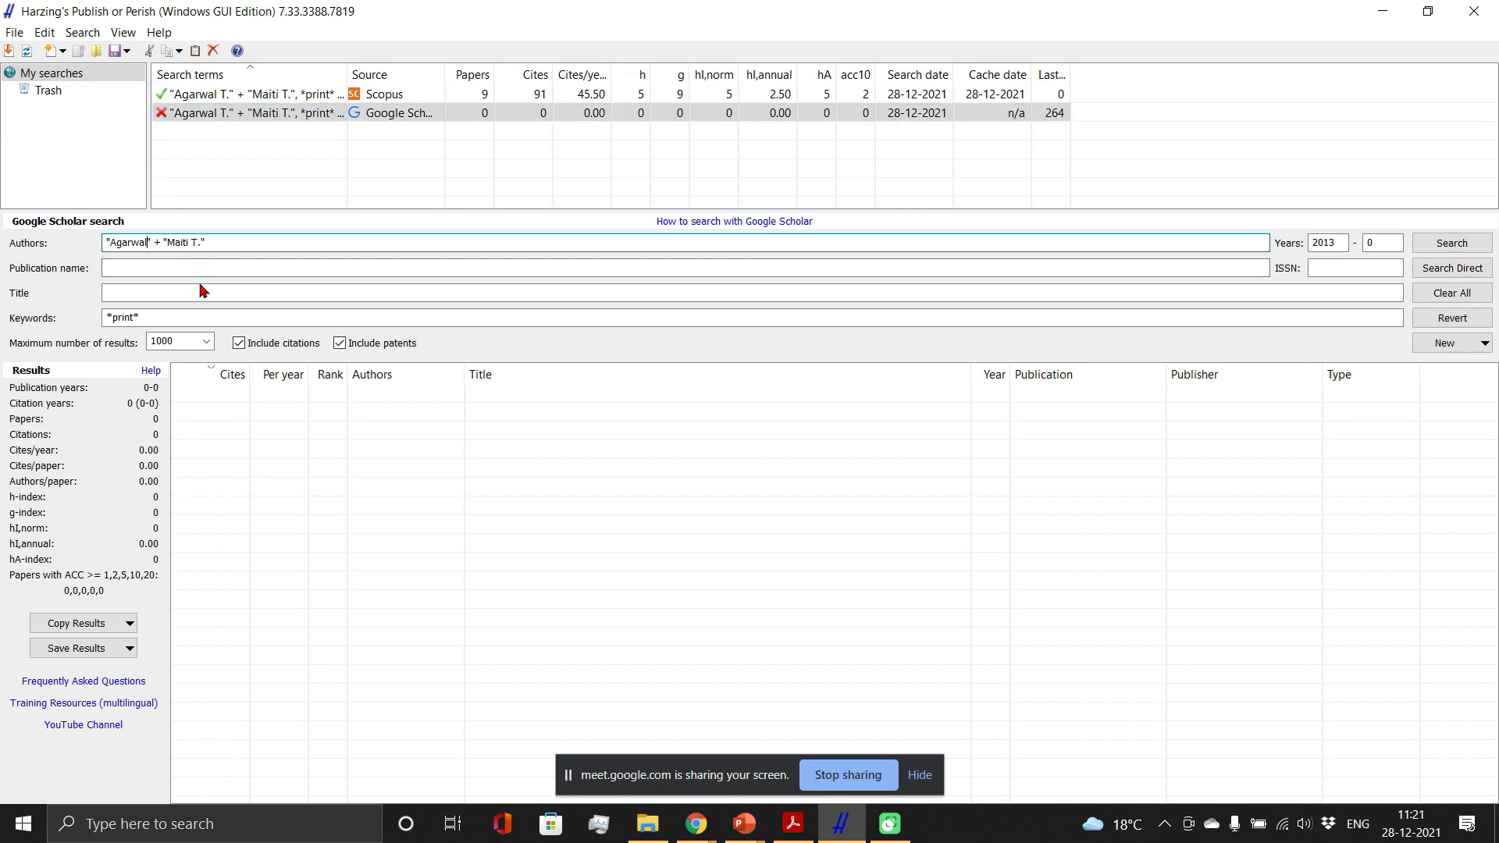
pyautogui.press('Left')
pyautogui.press('Left')
pyautogui.press('Left')
pyautogui.write('Tarun')
pyautogui.press('BackSpace')
pyautogui.press('BackSpace')
pyautogui.press('BackSpace')
pyautogui.write('"Tapas')
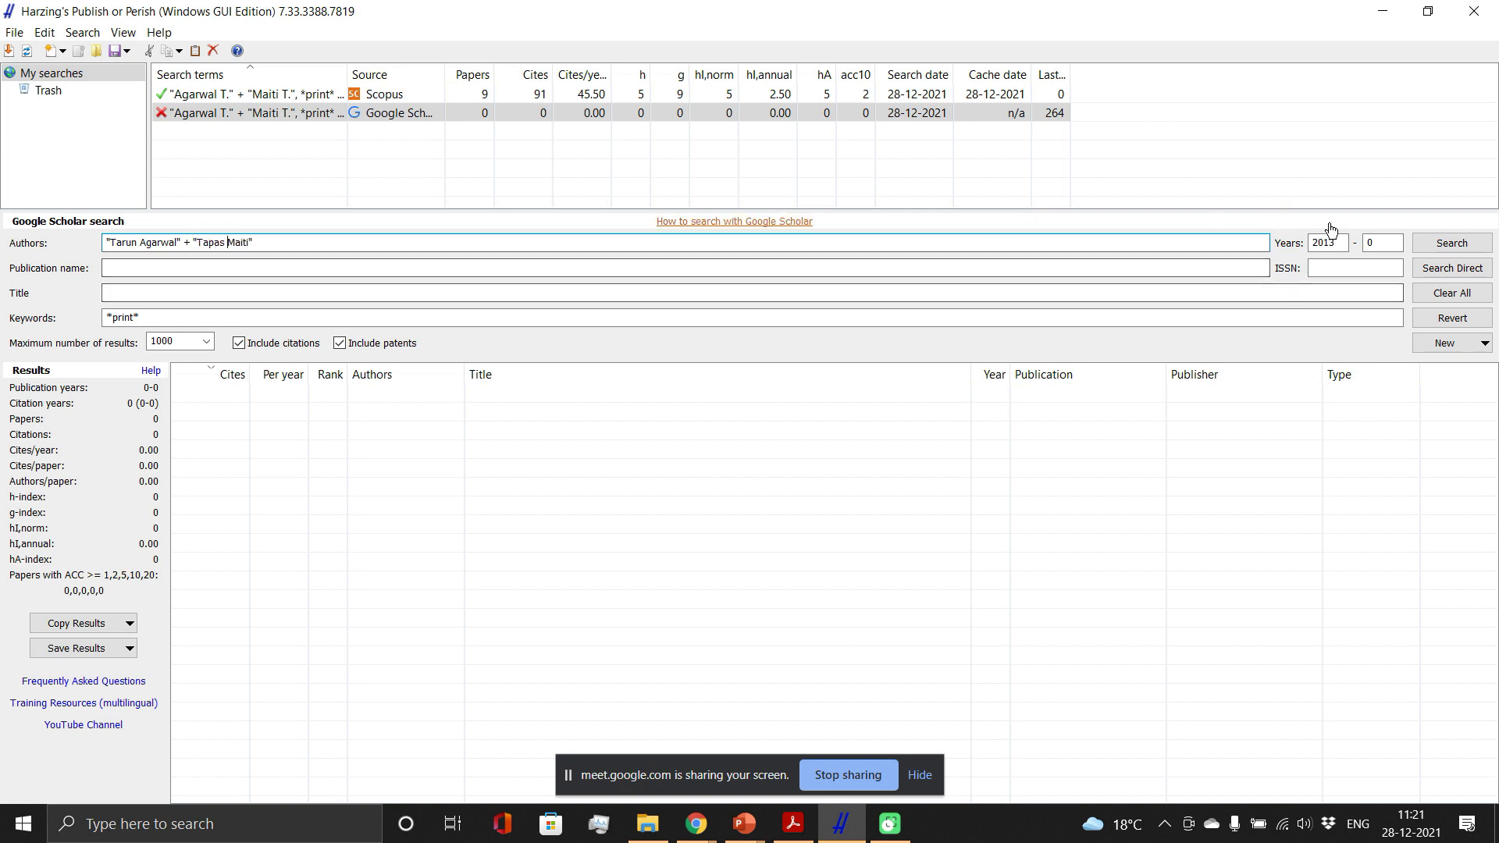
# Run the Google Scholar search with the start year set to 2020 and compare its results with the Scopus search.
pyautogui.moveTo(1337, 240); pyautogui.dragTo(1324, 240)
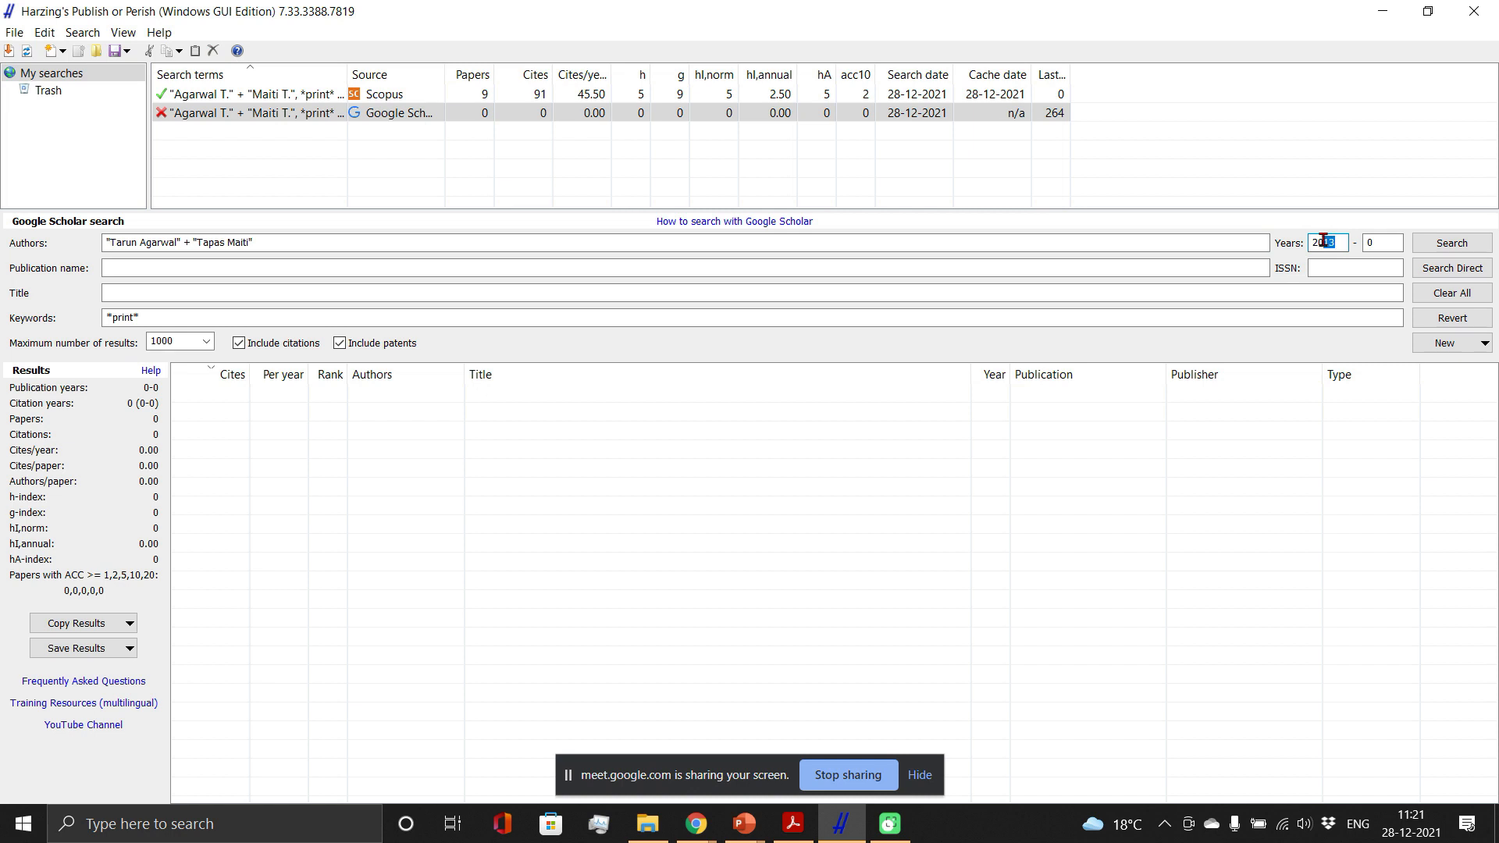
pyautogui.write('20')
pyautogui.click(1461, 250)
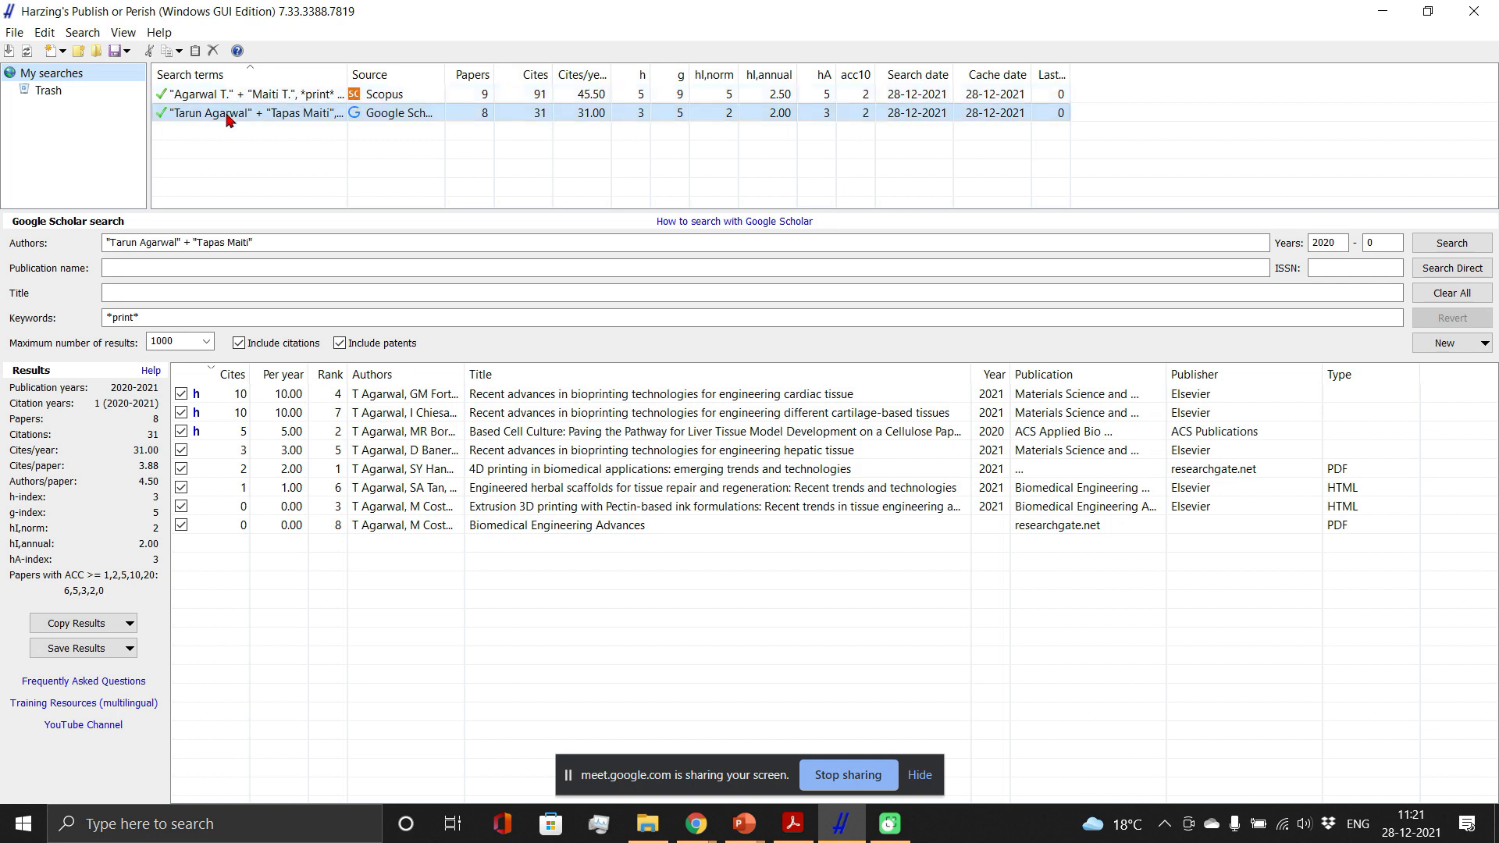
pyautogui.click(417, 96)
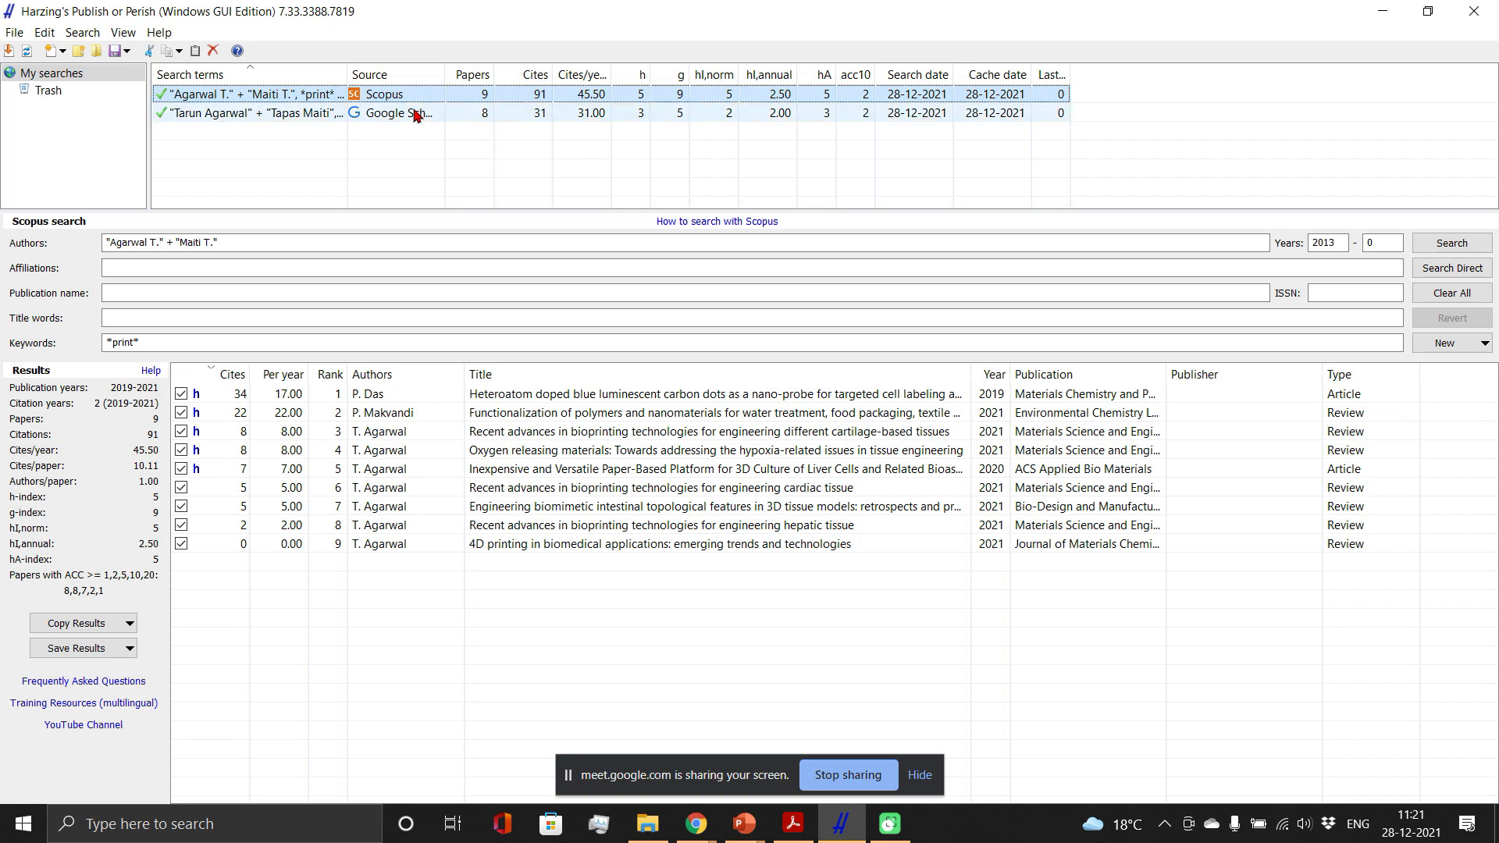
pyautogui.click(416, 116)
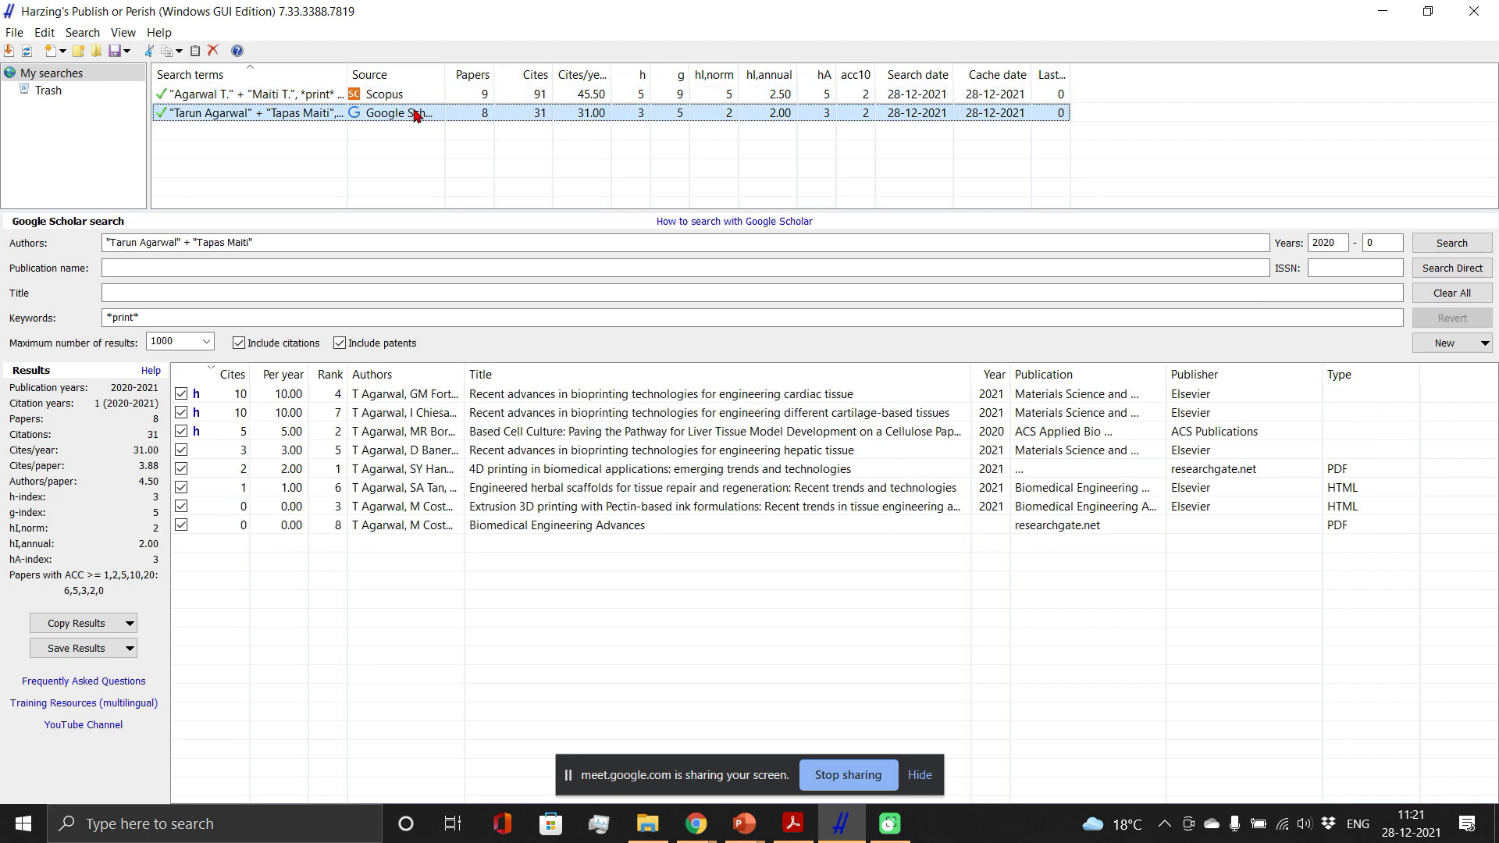